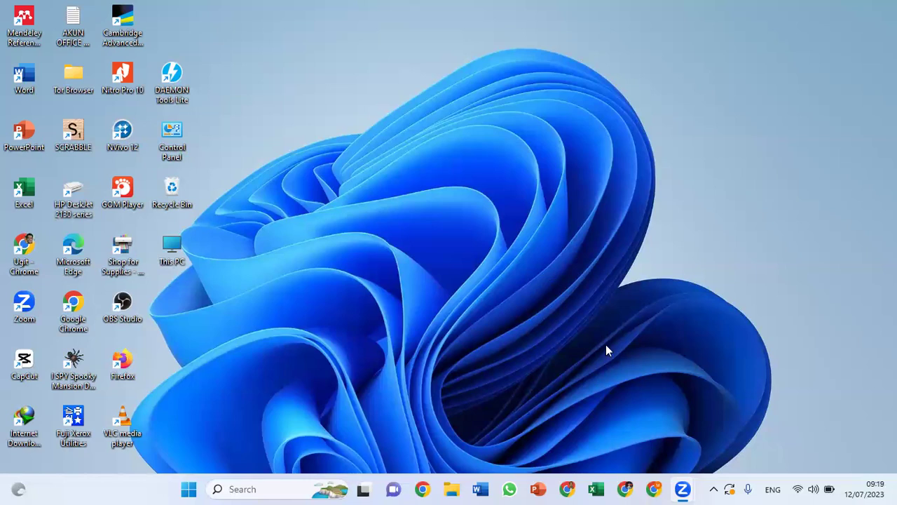
Launch Excel and start a new blank workbook, Book1.
{"action": "left_click", "coordinate": [596, 489]}
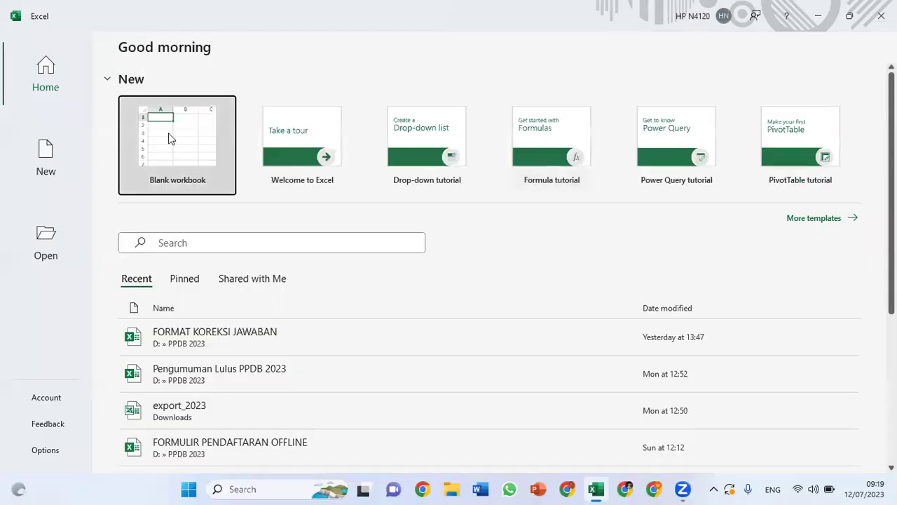
{"action": "left_click", "coordinate": [166, 138]}
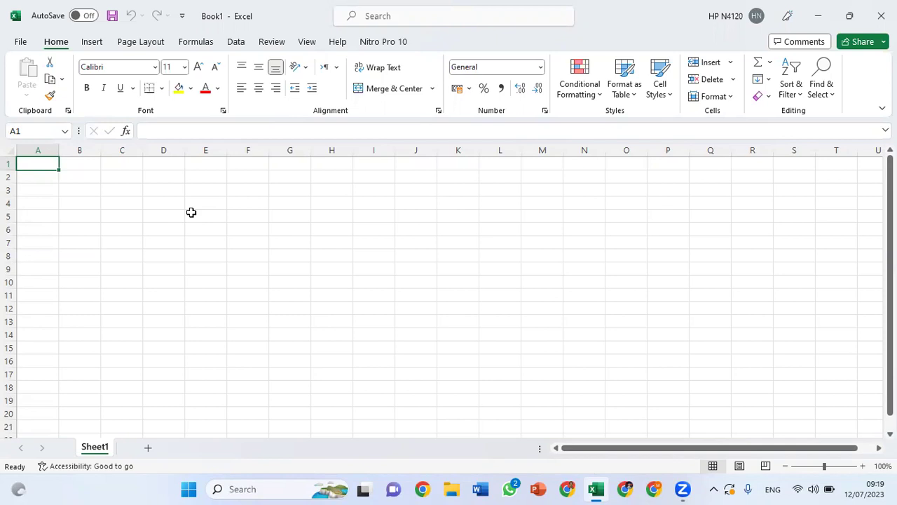
Enter the title APLIKASI KOREKSI JAWABAN SOAL PILIHAN GANDA in A1.
{"action": "type", "text": "ap"}
{"action": "key", "text": "BackSpace"}
{"action": "key", "text": "BackSpace"}
{"action": "type", "text": "APLIKASI KOREKSI JAWABAN"}
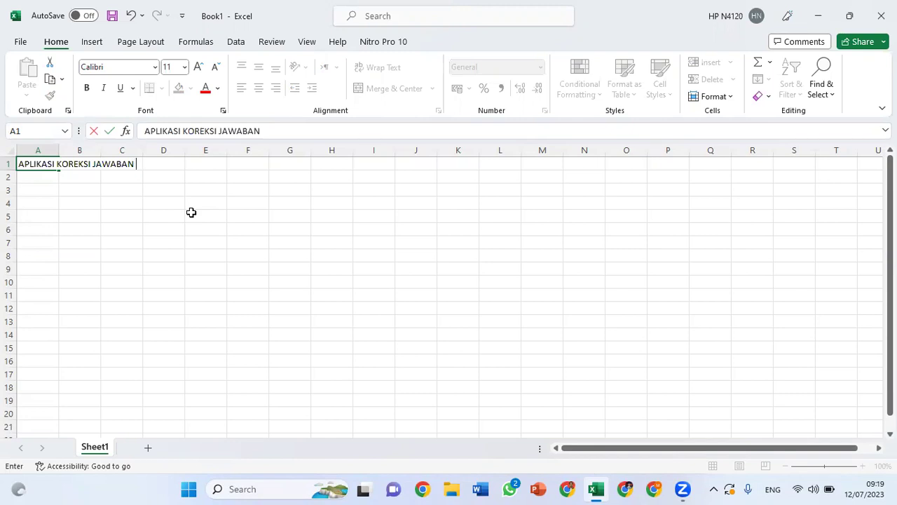
{"action": "type", "text": "PILI"}
{"action": "key", "text": "BackSpace"}
{"action": "key", "text": "BackSpace"}
{"action": "key", "text": "BackSpace"}
{"action": "key", "text": "BackSpace"}
{"action": "type", "text": "SOAL PILIHAN GANDA"}
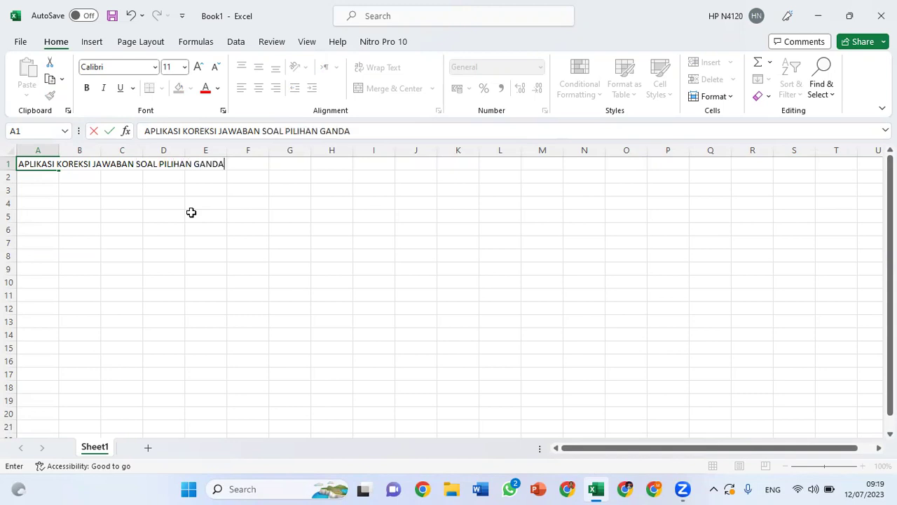
{"action": "key", "text": "Return"}
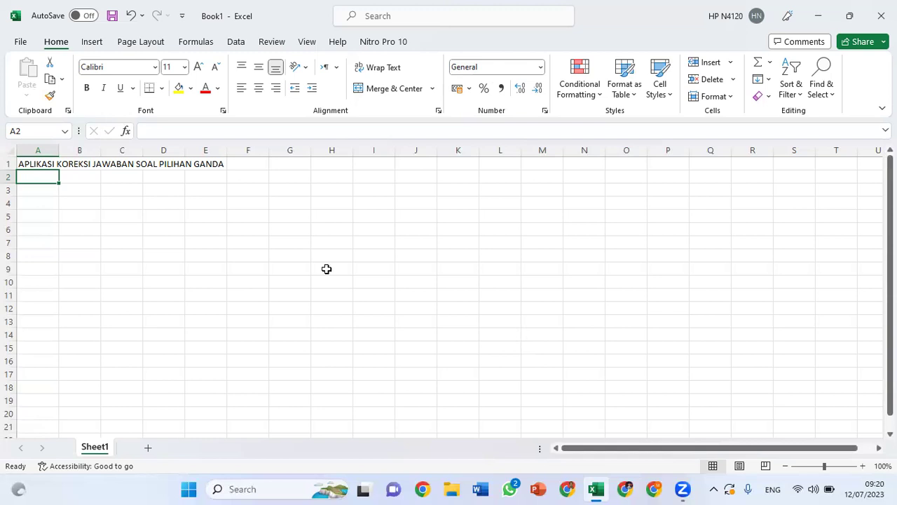
Enter PENILAIAN AKHIR TAHUN 2023/2024 in A2 and SMK BUNGA BANGSA BANDUNG in A3.
{"action": "type", "text": "PEN"}
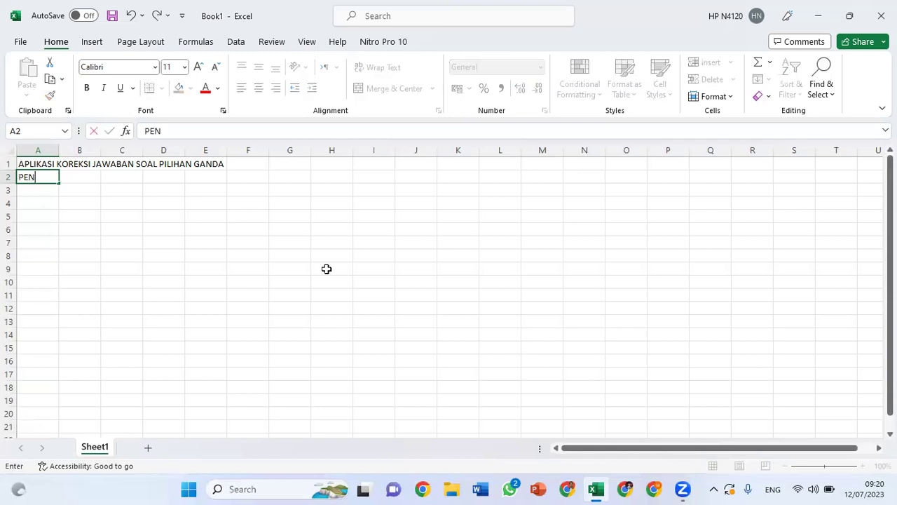
{"action": "type", "text": "ILAIAN AKHIR TAHUN"}
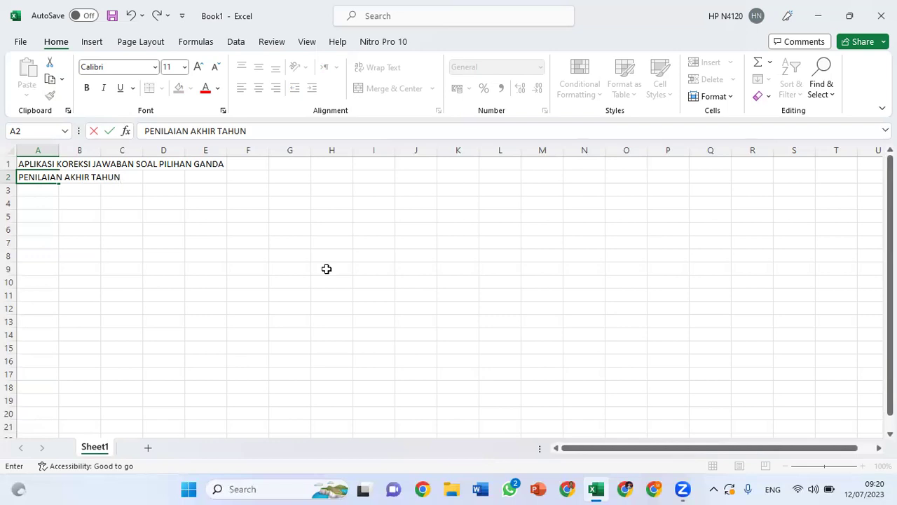
{"action": "type", "text": "2023/"}
{"action": "type", "text": "2024"}
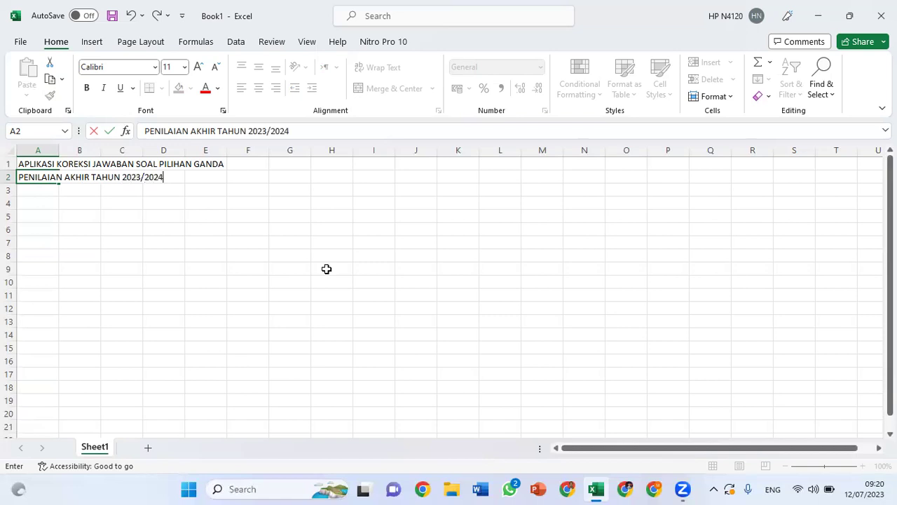
{"action": "key", "text": "Return"}
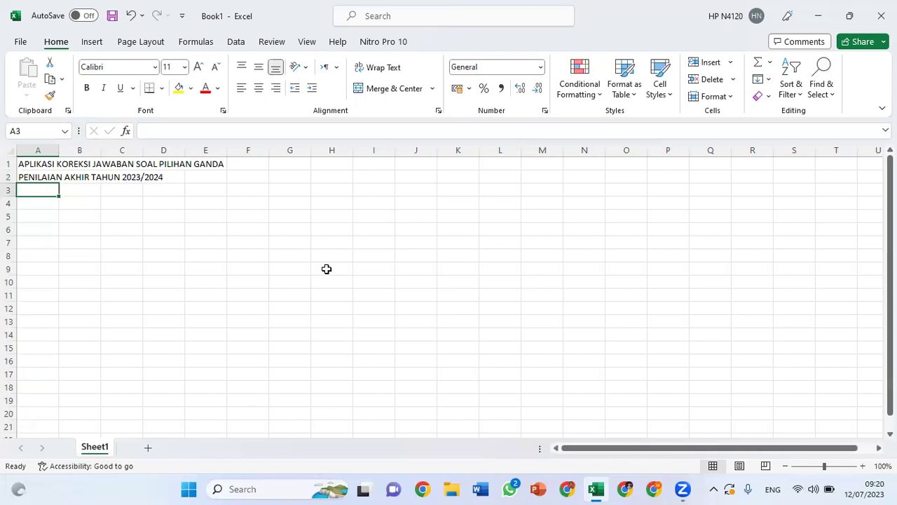
{"action": "type", "text": "SMK"}
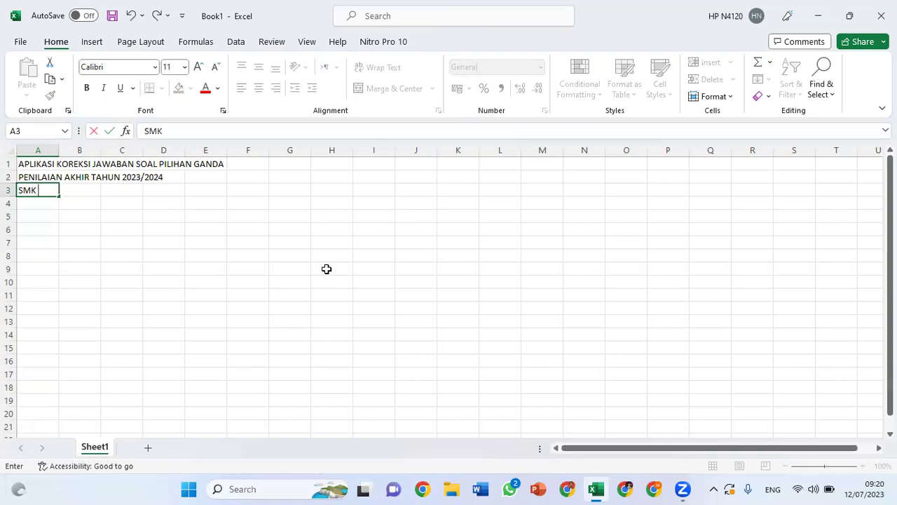
{"action": "type", "text": " BUN"}
{"action": "type", "text": "GA"}
{"action": "type", "text": " BANG"}
{"action": "type", "text": "SA"}
{"action": "type", "text": " VAN"}
{"action": "key", "text": "BackSpace"}
{"action": "key", "text": "BackSpace"}
{"action": "key", "text": "BackSpace"}
{"action": "key", "text": "BackSpace"}
{"action": "type", "text": "BANDUNG"}
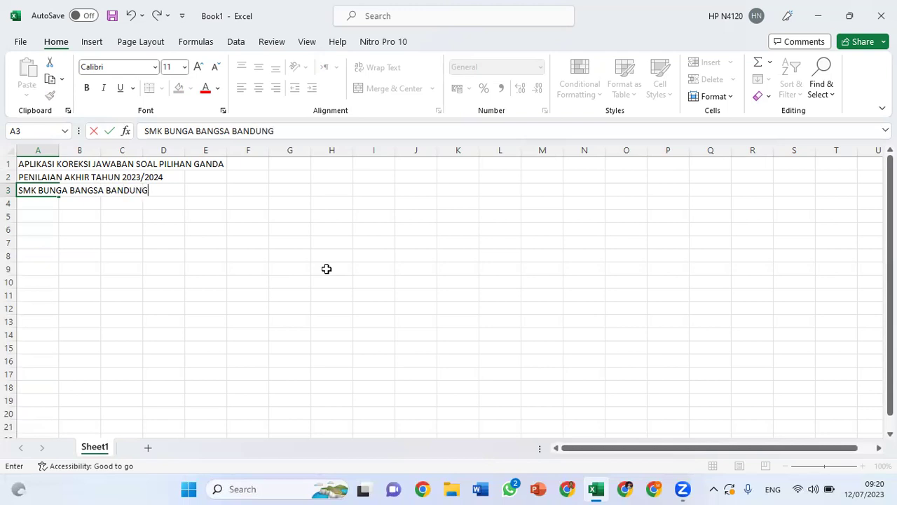
{"action": "key", "text": "Return"}
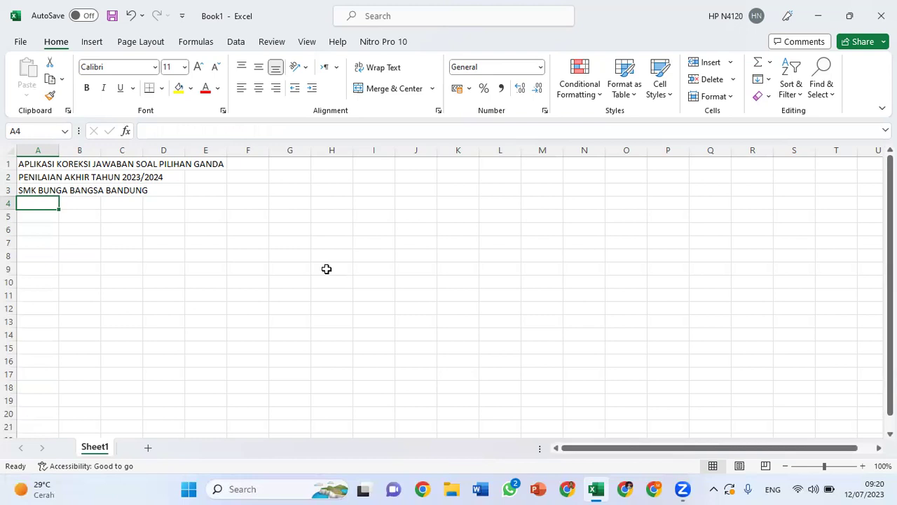
Enter MATA PELAJARAN: in A5 with BAHASA INGGRIS beside it in C5.
{"action": "key", "text": "Down"}
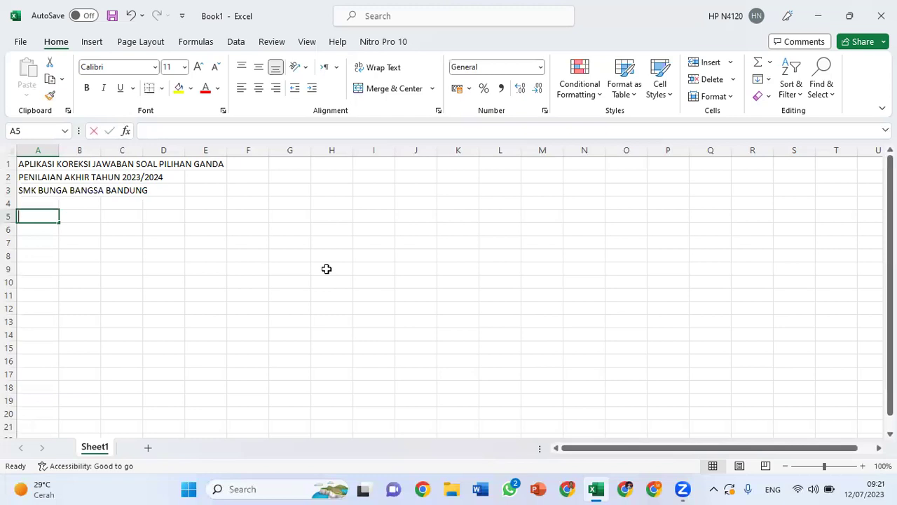
{"action": "type", "text": "MATA PELAJARAN"}
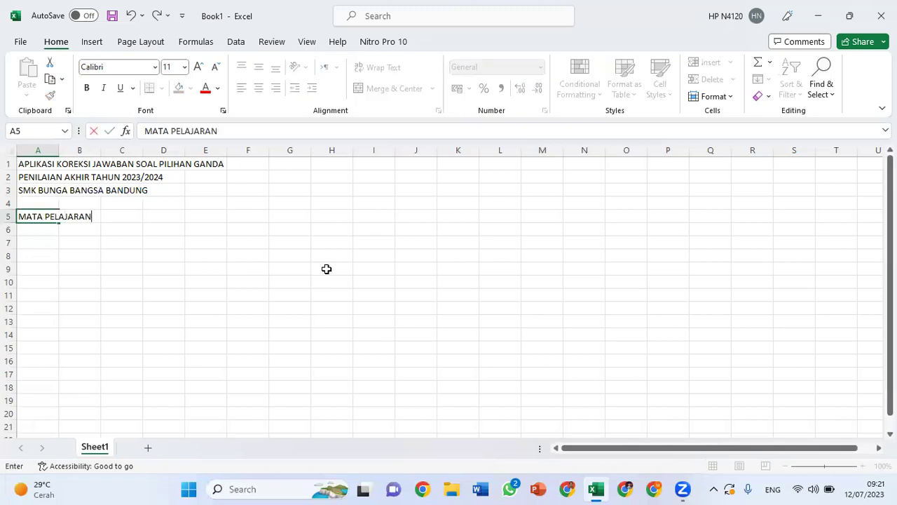
{"action": "type", "text": ":"}
{"action": "key", "text": "Tab"}
{"action": "key", "text": "Tab"}
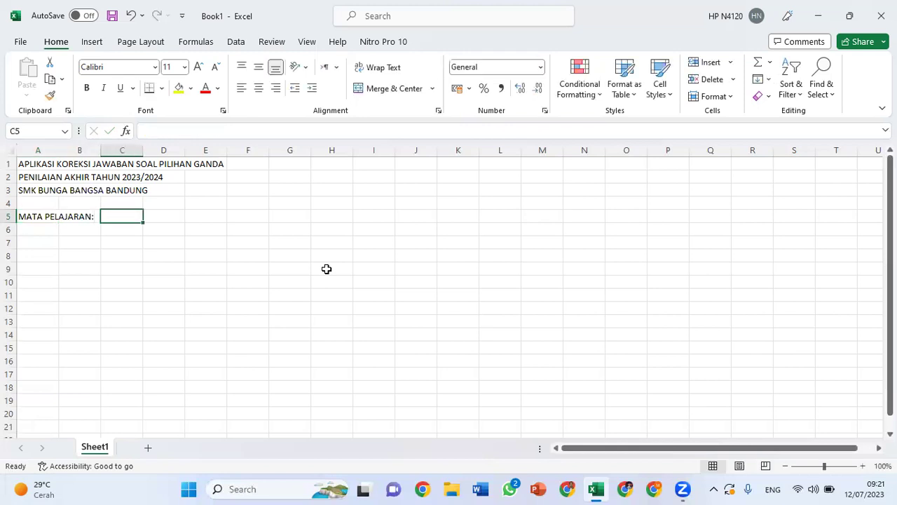
{"action": "type", "text": "B"}
{"action": "key", "text": "BackSpace"}
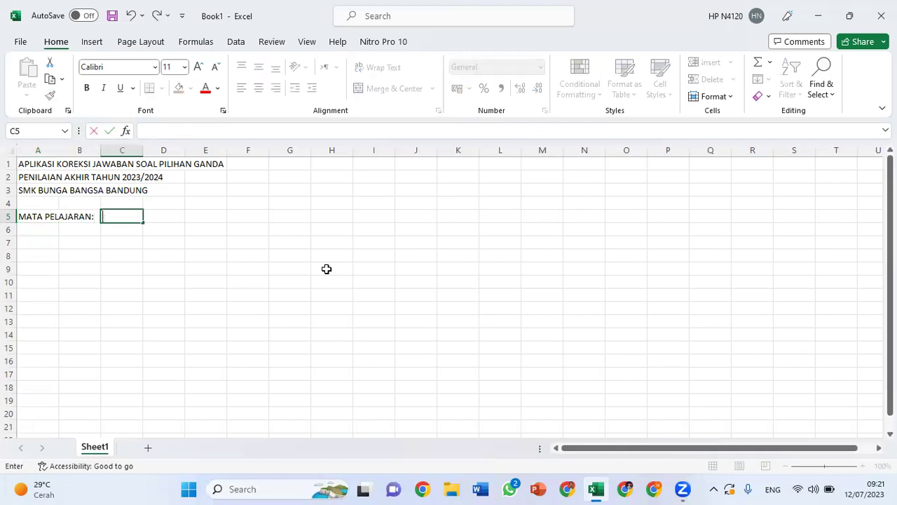
{"action": "type", "text": "BAHASA INGGRIS"}
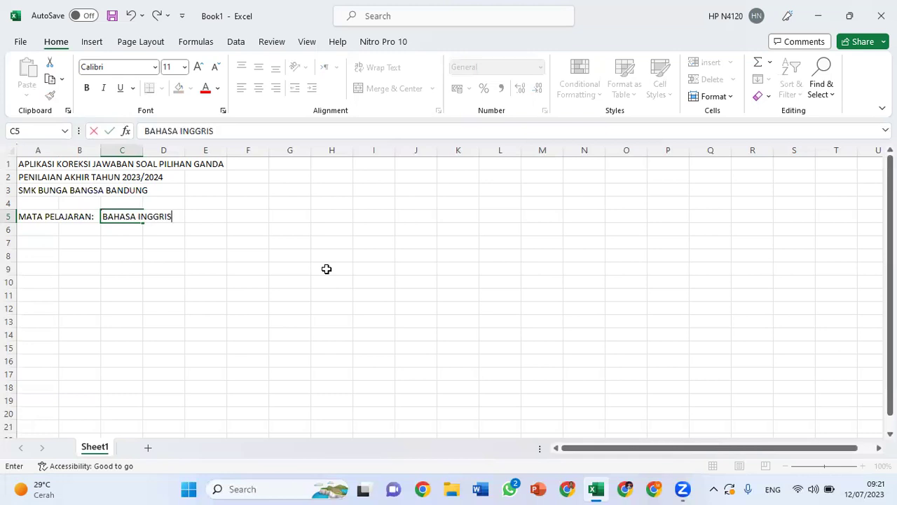
{"action": "key", "text": "Return"}
Enter GURU PENGAMPU: in A6 and the teacher's name with title in C6.
{"action": "key", "text": "Left"}
{"action": "key", "text": "Left"}
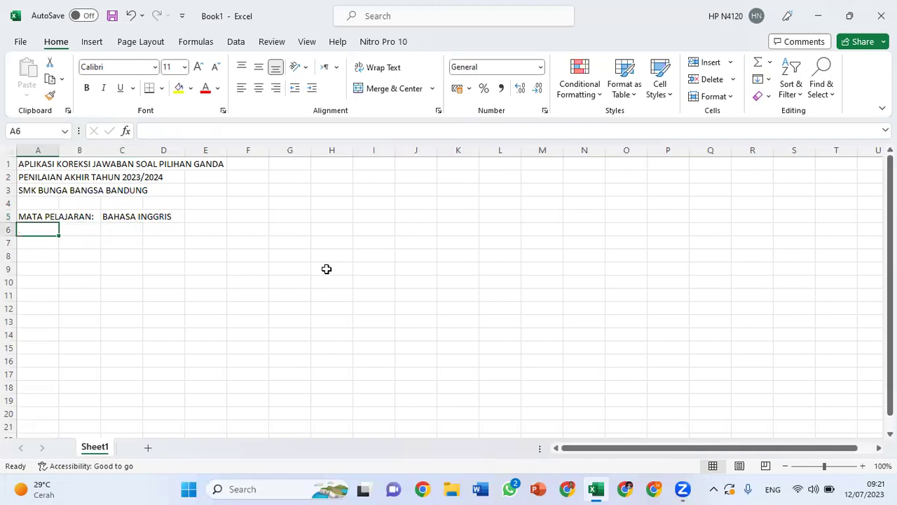
{"action": "type", "text": "GURU"}
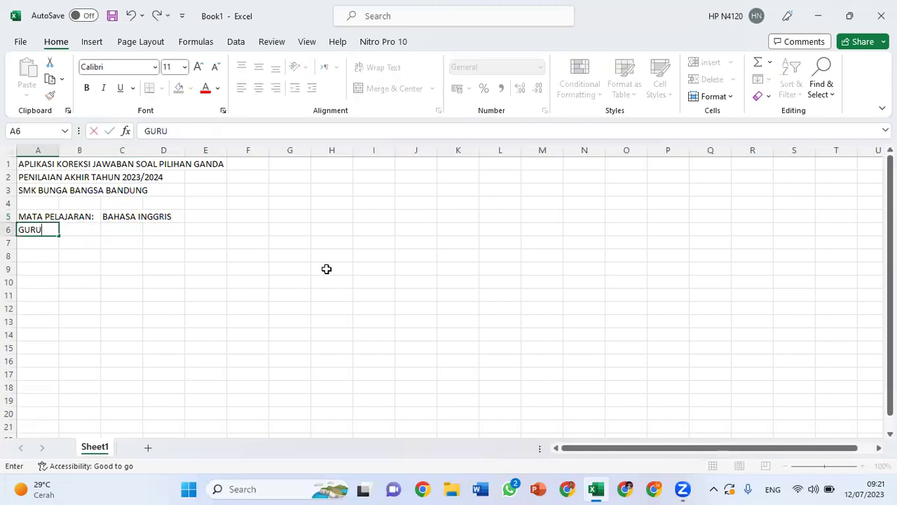
{"action": "type", "text": " PENGAMPU"}
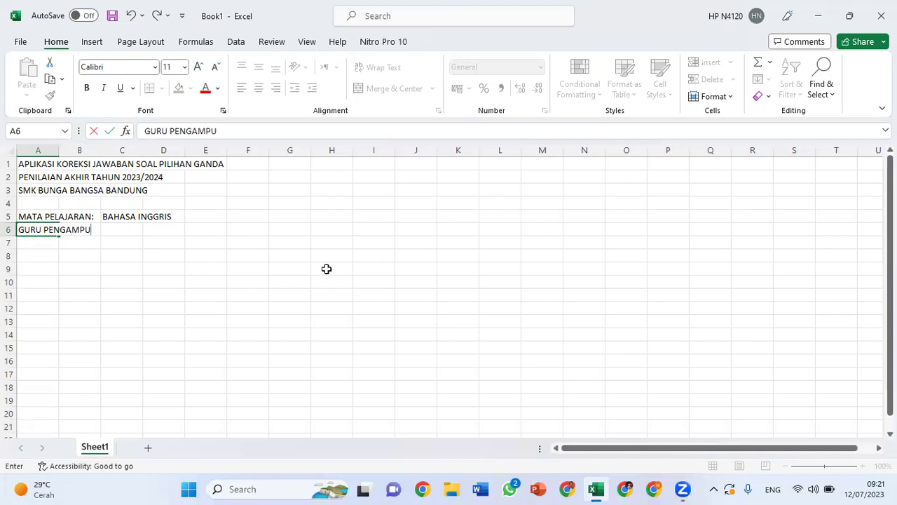
{"action": "type", "text": ":"}
{"action": "key", "text": "Tab"}
{"action": "key", "text": "Tab"}
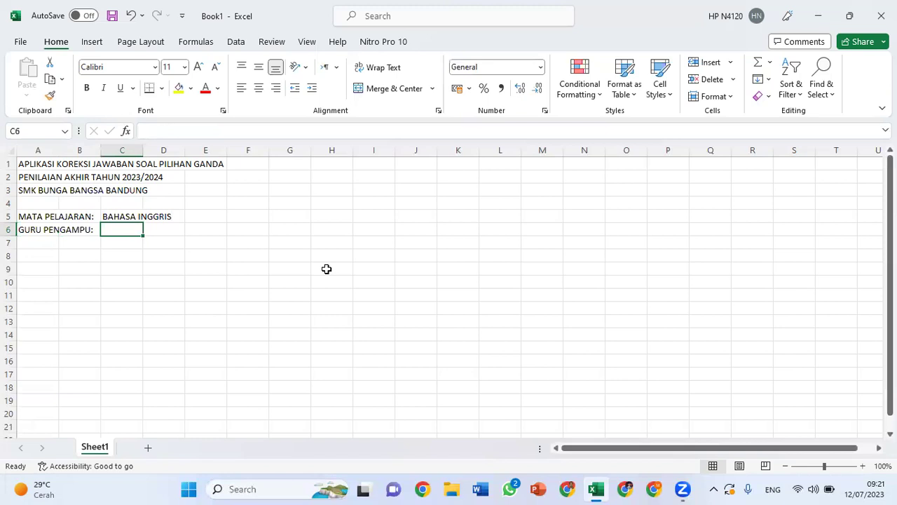
{"action": "type", "text": "UGIT RIFAI,S"}
{"action": "key", "text": "BackSpace"}
{"action": "type", "text": "S.Pd."}
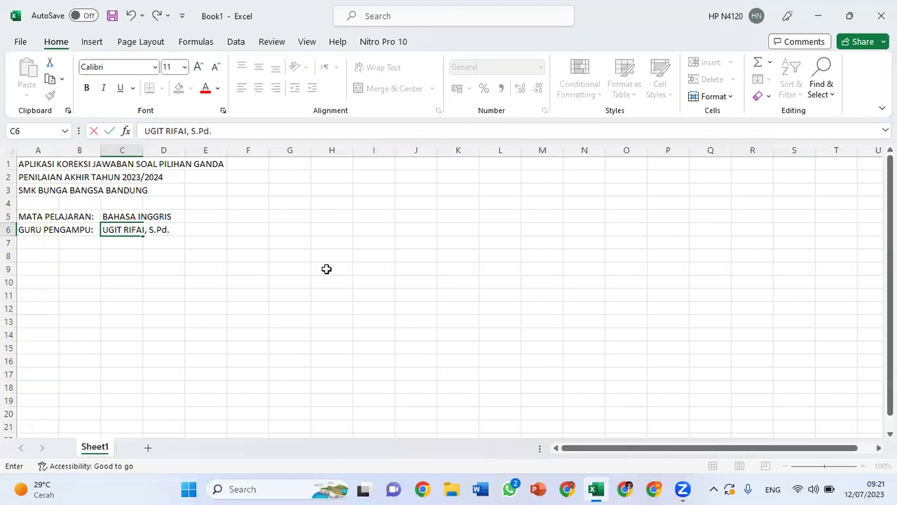
{"action": "key", "text": "Return"}
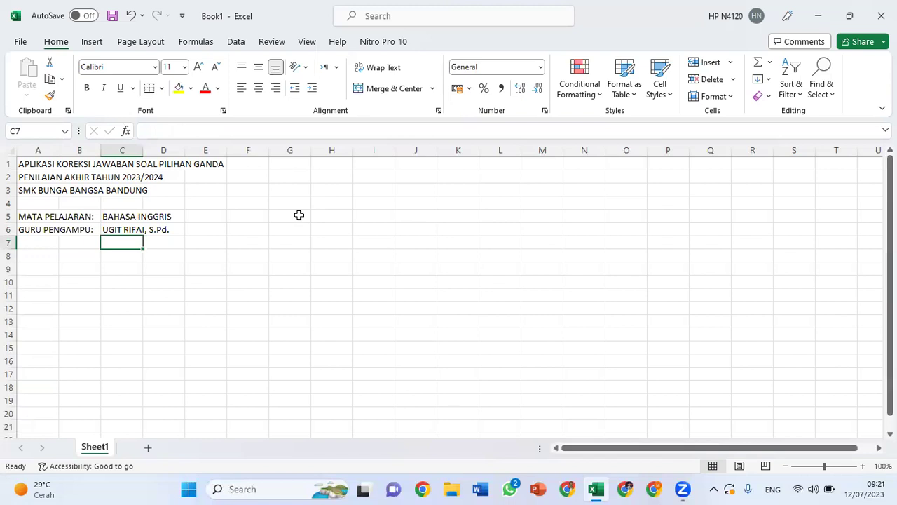
{"action": "key", "text": "Down"}
{"action": "key", "text": "Left"}
{"action": "key", "text": "Left"}
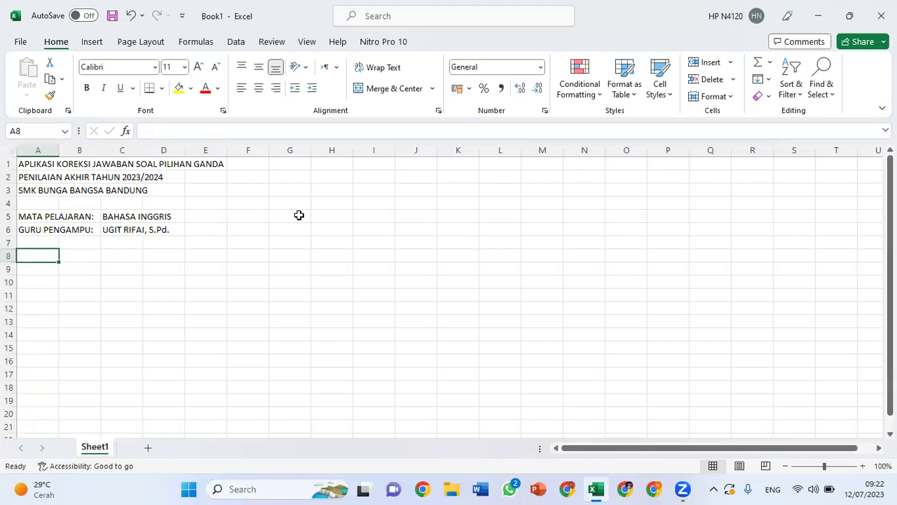
Label A8 KUNCI JAWABAN for the answer key row.
{"action": "type", "text": "KUNCI "}
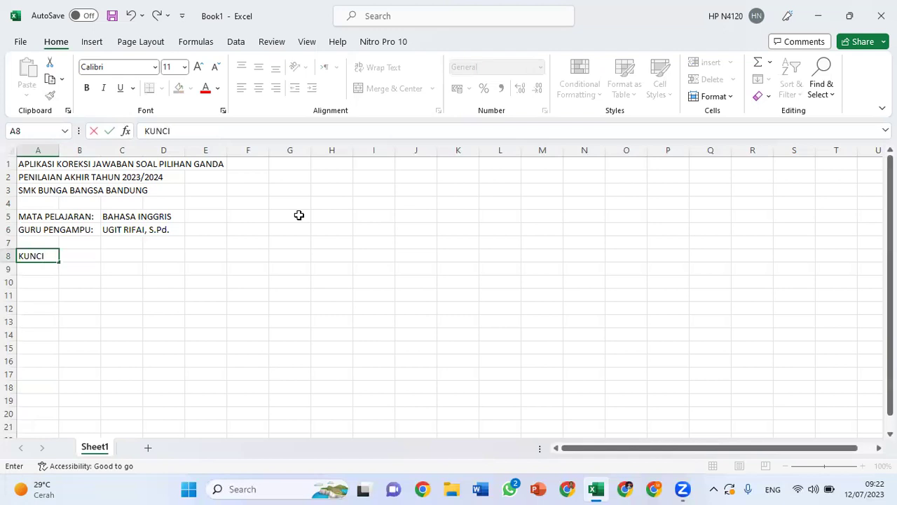
{"action": "type", "text": "JAWABAN"}
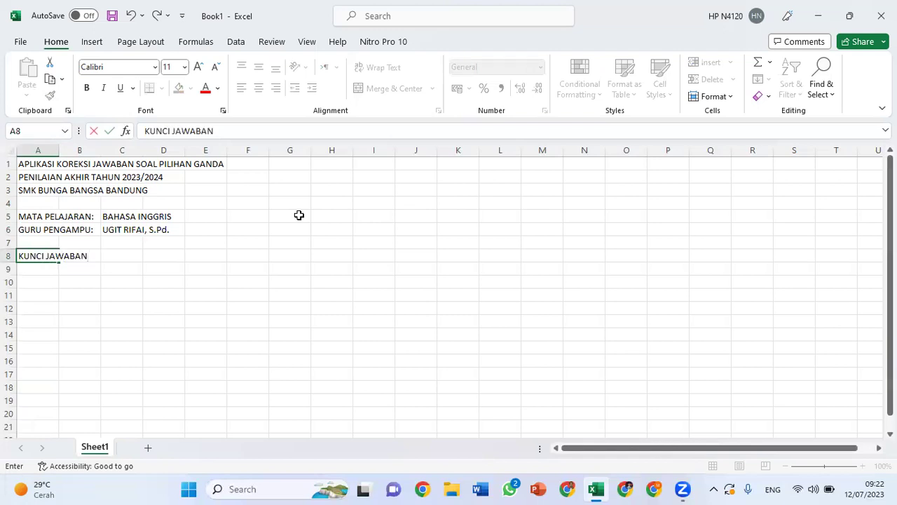
{"action": "key", "text": "Return"}
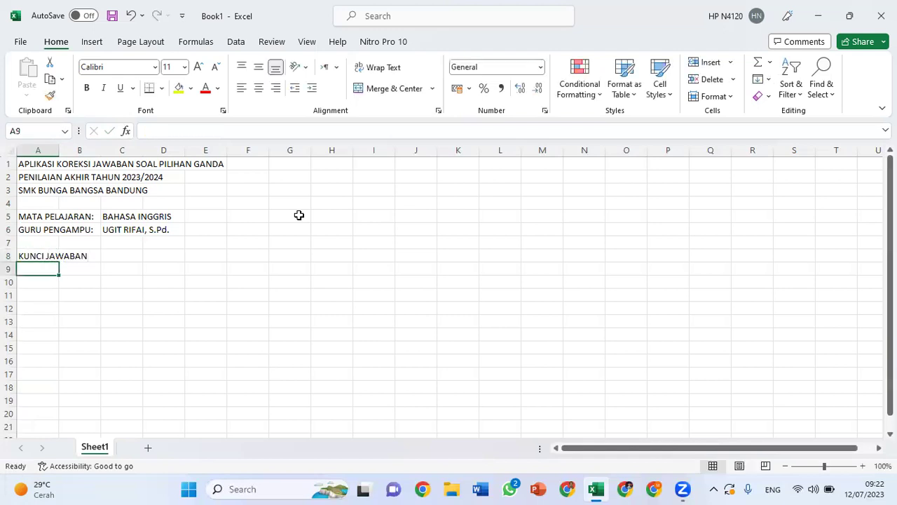
{"action": "key", "text": "Up"}
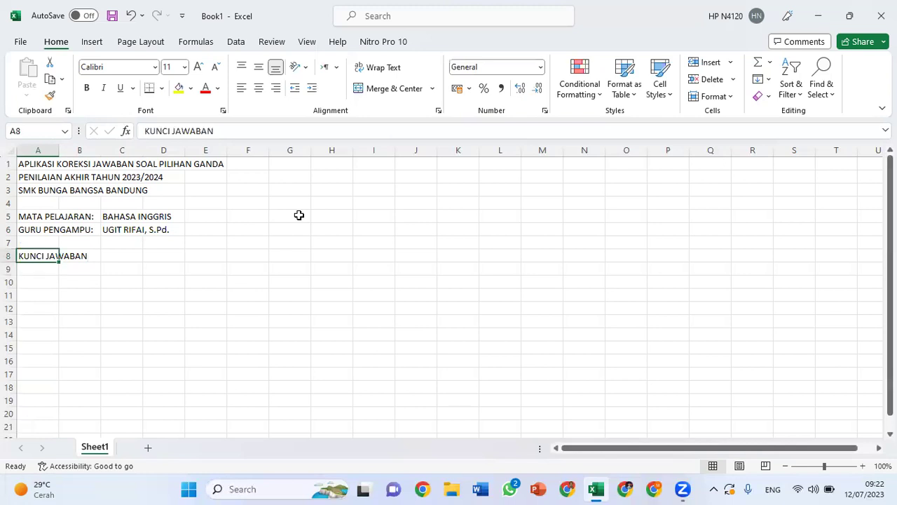
{"action": "key", "text": "Right"}
{"action": "key", "text": "Right"}
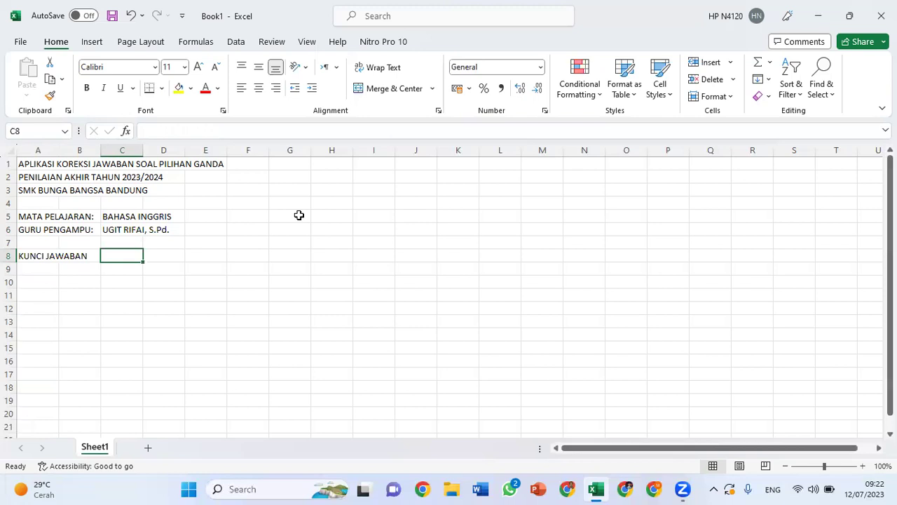
{"action": "key", "text": "Left"}
{"action": "key", "text": "Left"}
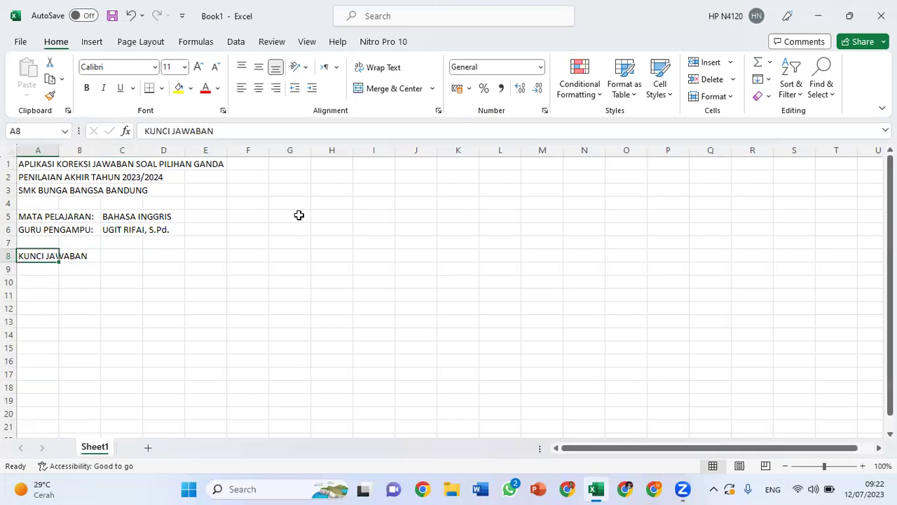
{"action": "key", "text": "Right"}
{"action": "key", "text": "Right"}
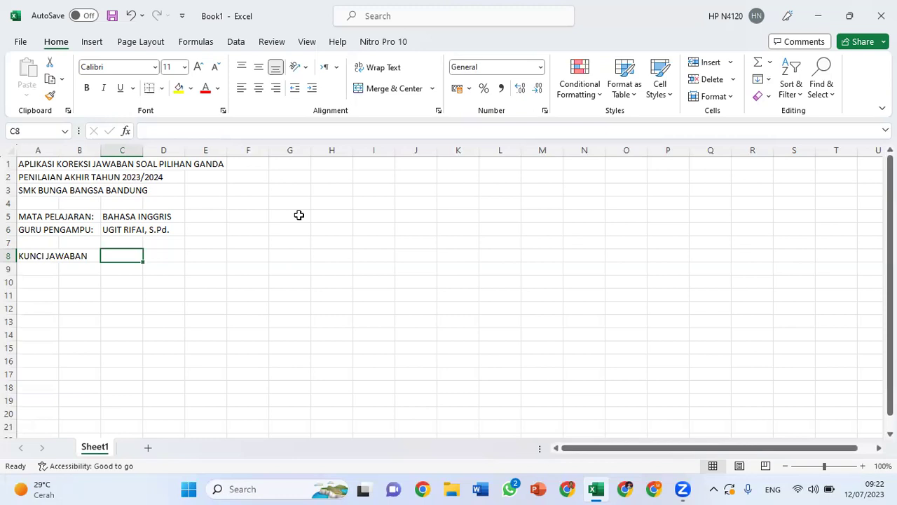
{"action": "key", "text": "Right"}
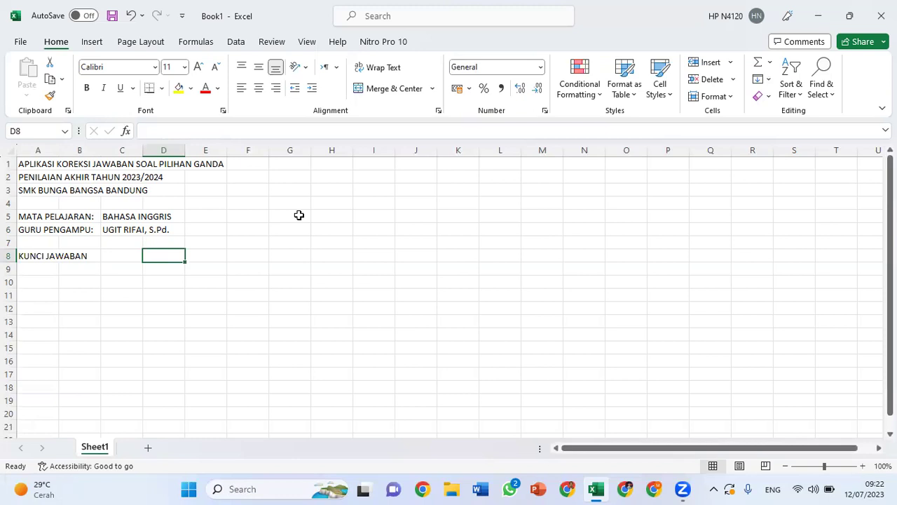
{"action": "key", "text": "Left"}
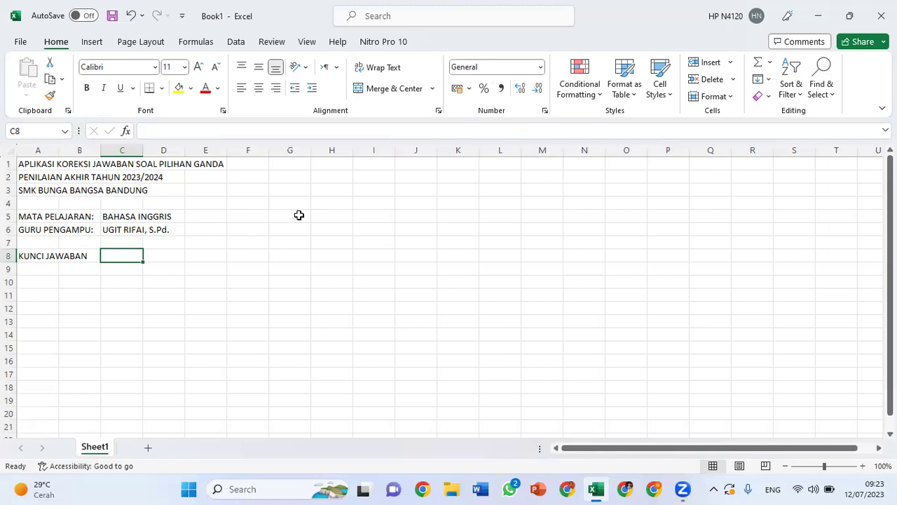
{"action": "key", "text": "Right"}
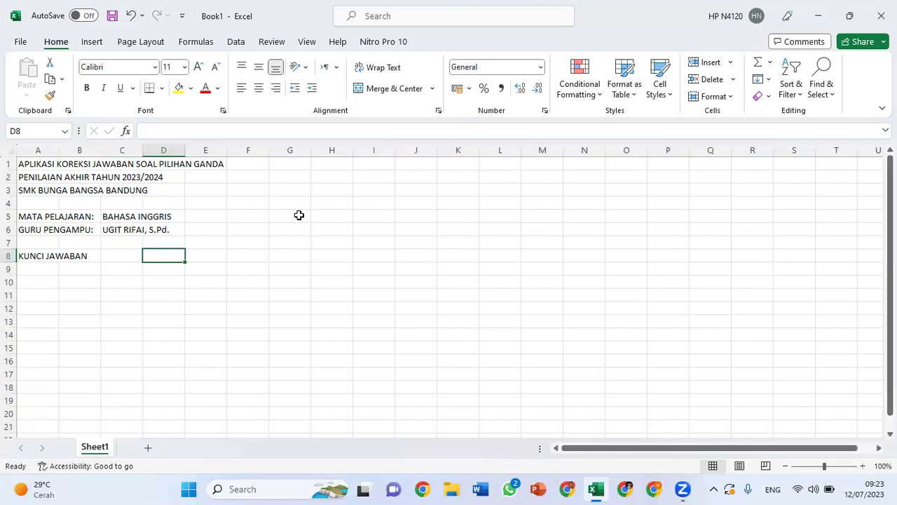
{"action": "key", "text": "Down"}
{"action": "key", "text": "Down"}
{"action": "key", "text": "Left"}
{"action": "key", "text": "Left"}
{"action": "key", "text": "Left"}
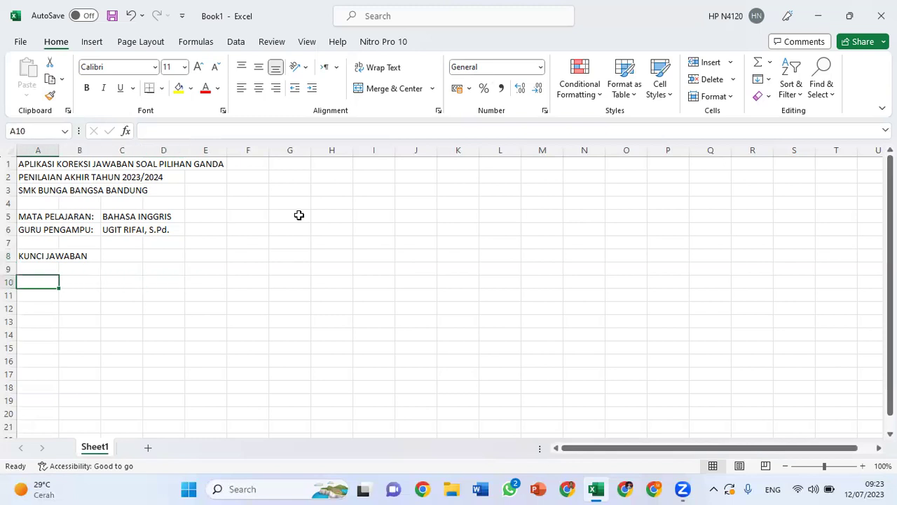
Enter headers NO., NO. INDUK SEKOLAH, NAMA LENGKAP and KELAS across A10:D10.
{"action": "type", "text": "NO."}
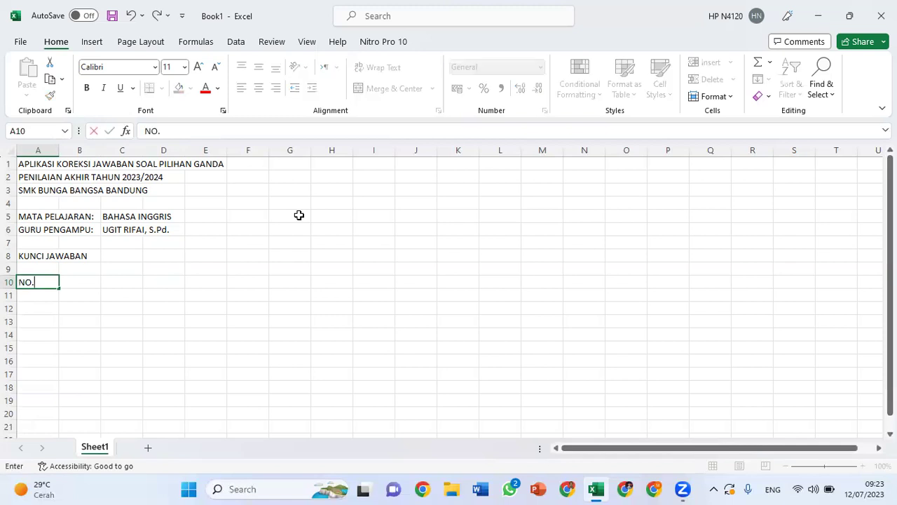
{"action": "key", "text": "Tab"}
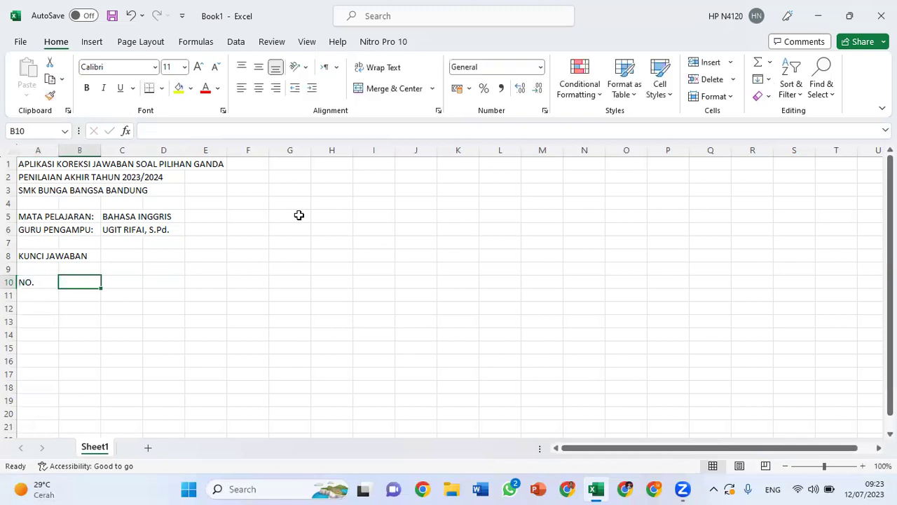
{"action": "type", "text": "NO. INDUK"}
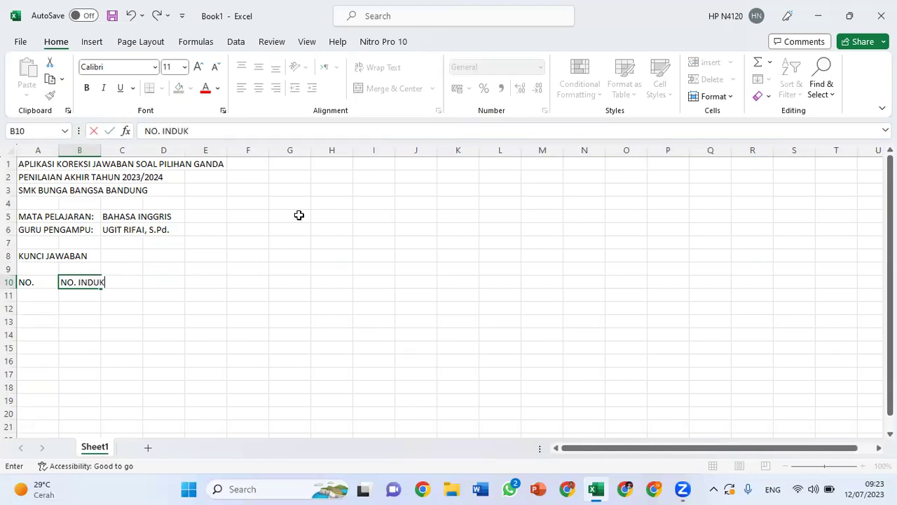
{"action": "type", "text": " SEKOLAH"}
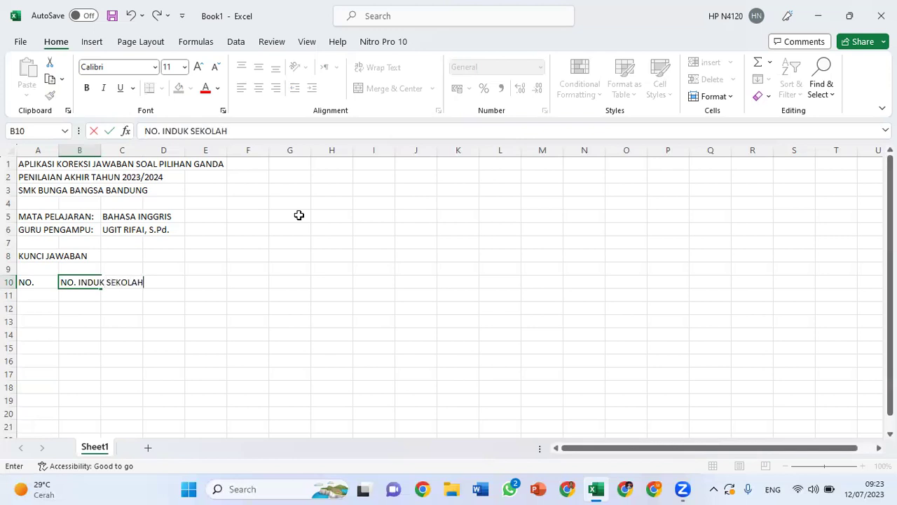
{"action": "key", "text": "Tab"}
{"action": "type", "text": "NAMA"}
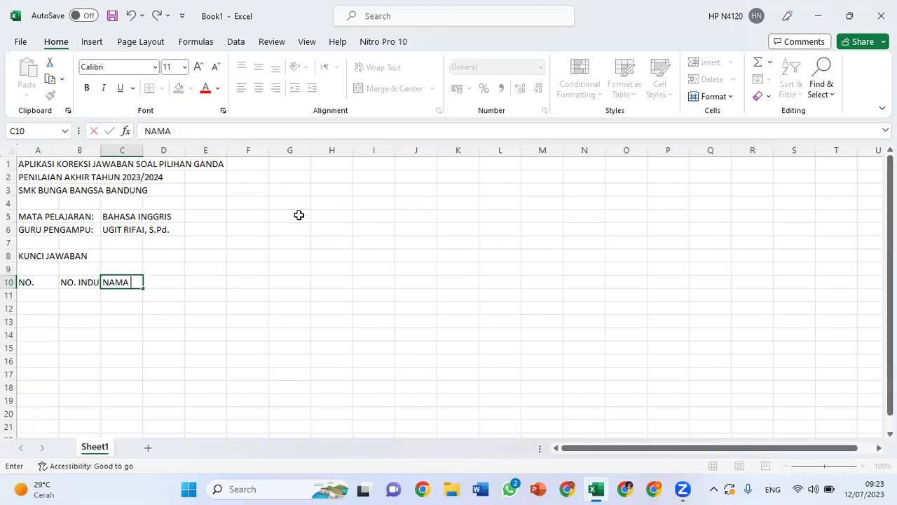
{"action": "type", "text": " LENGKAP"}
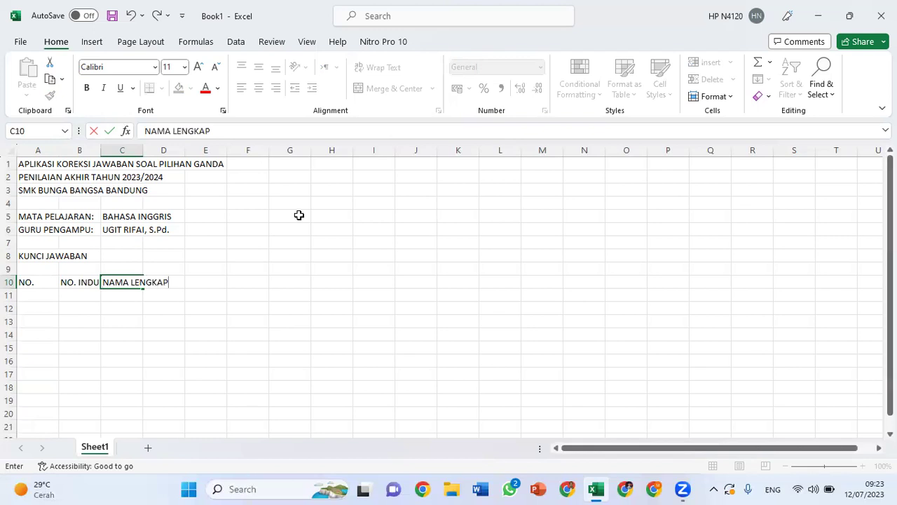
{"action": "key", "text": "Tab"}
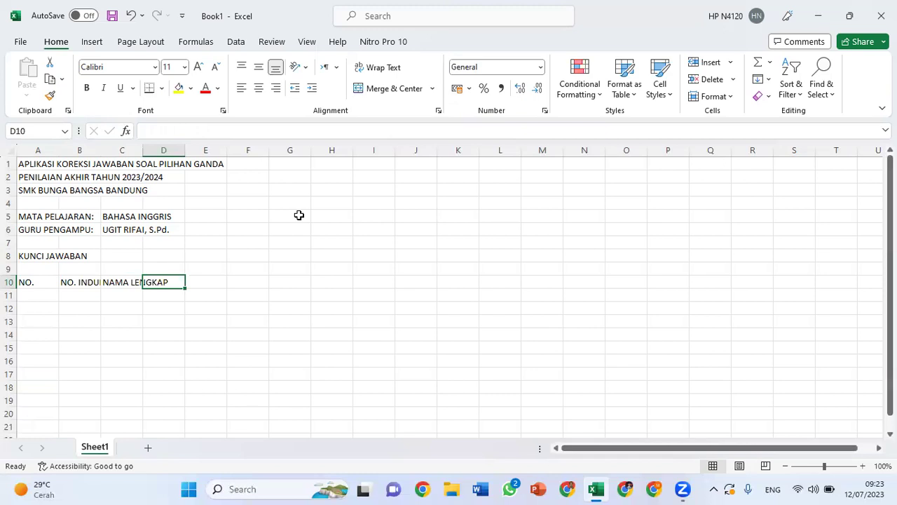
{"action": "type", "text": "KELAS"}
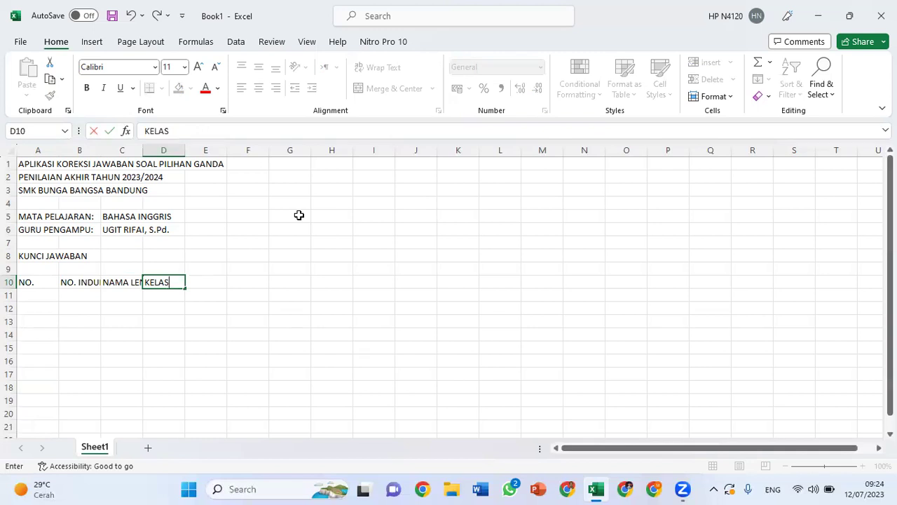
{"action": "key", "text": "Tab"}
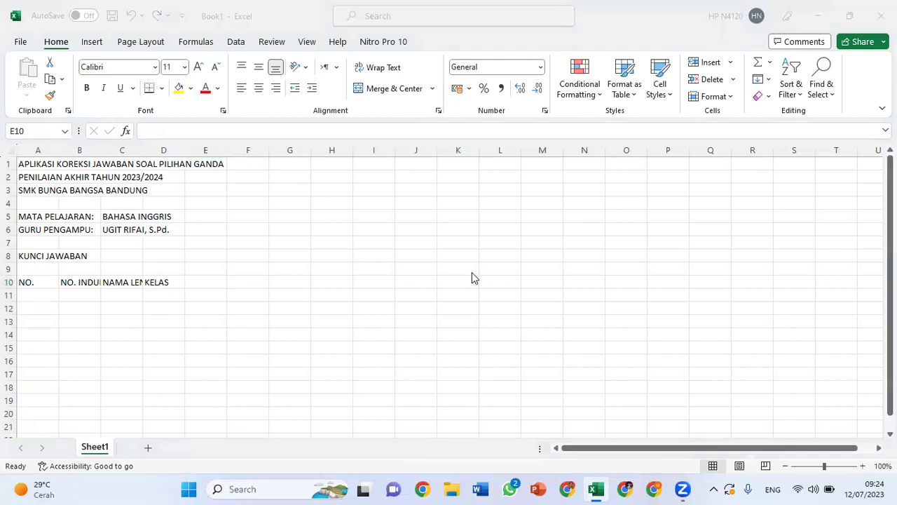
Add headers JAWABAN SISWA in E10 and KOREKSI in F10.
{"action": "left_click", "coordinate": [208, 284]}
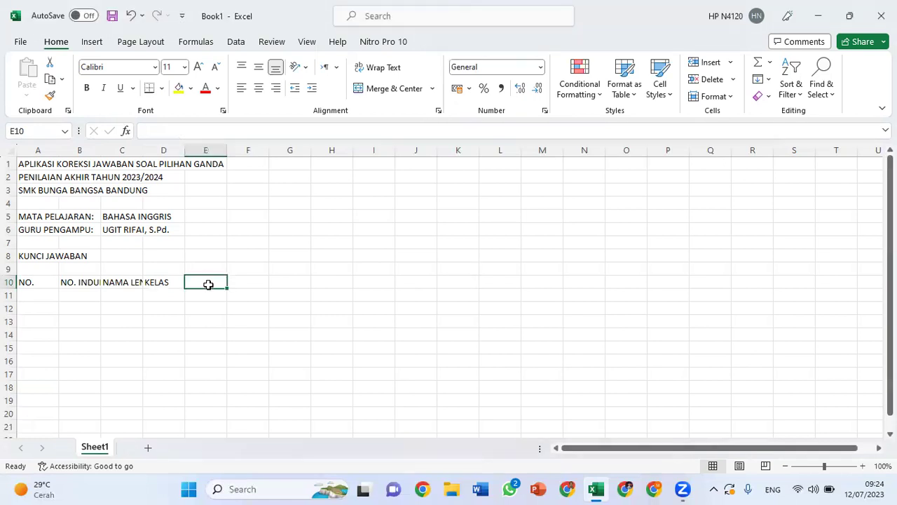
{"action": "type", "text": "JAWABAN"}
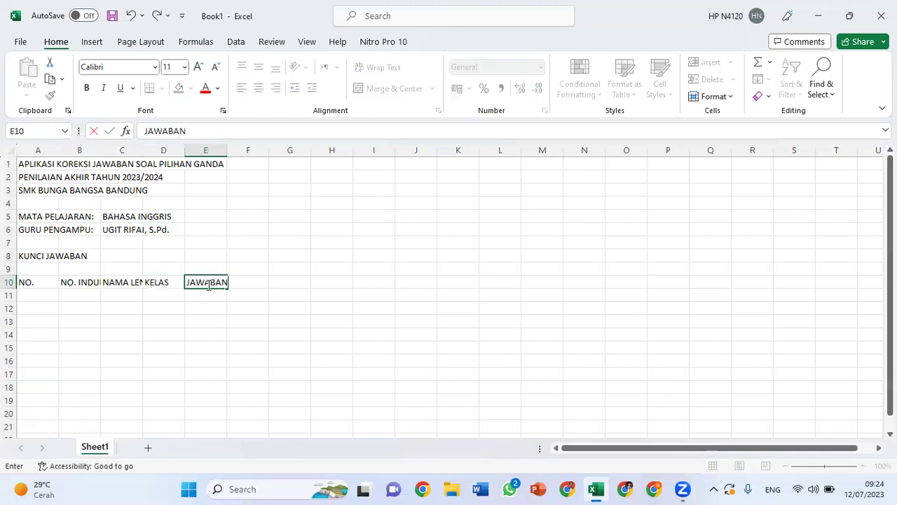
{"action": "type", "text": " SISWA"}
{"action": "key", "text": "Tab"}
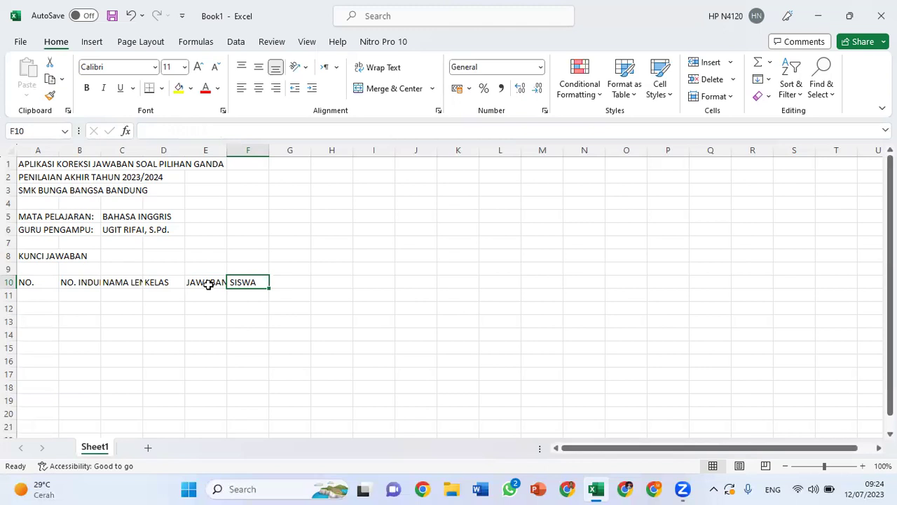
{"action": "type", "text": "KOREKSI"}
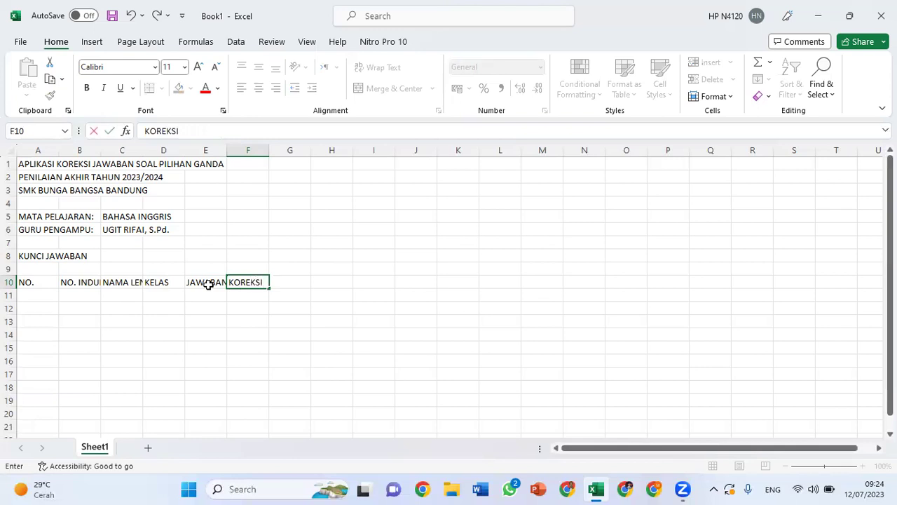
{"action": "key", "text": "Return"}
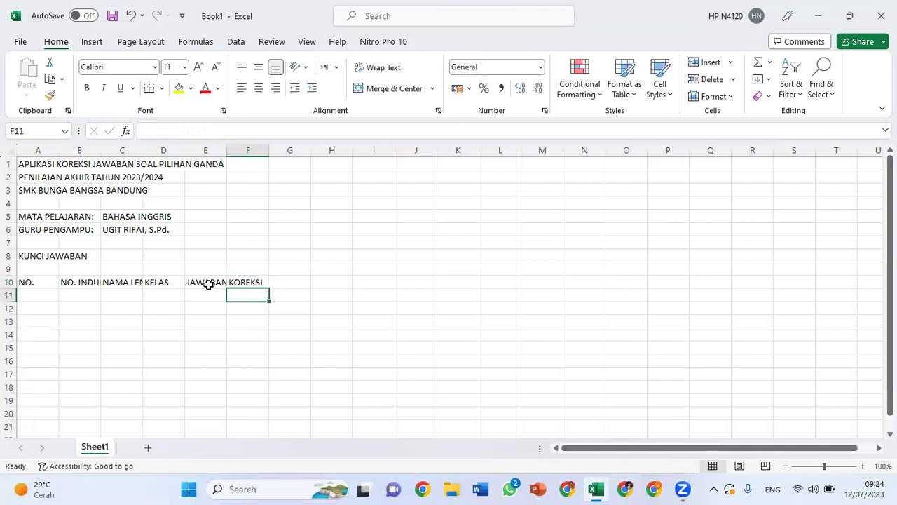
Fill question numbers 1 to 15 across F11:T11 from a 1, 2 series.
{"action": "type", "text": "1"}
{"action": "key", "text": "Tab"}
{"action": "type", "text": "2"}
{"action": "key", "text": "Tab"}
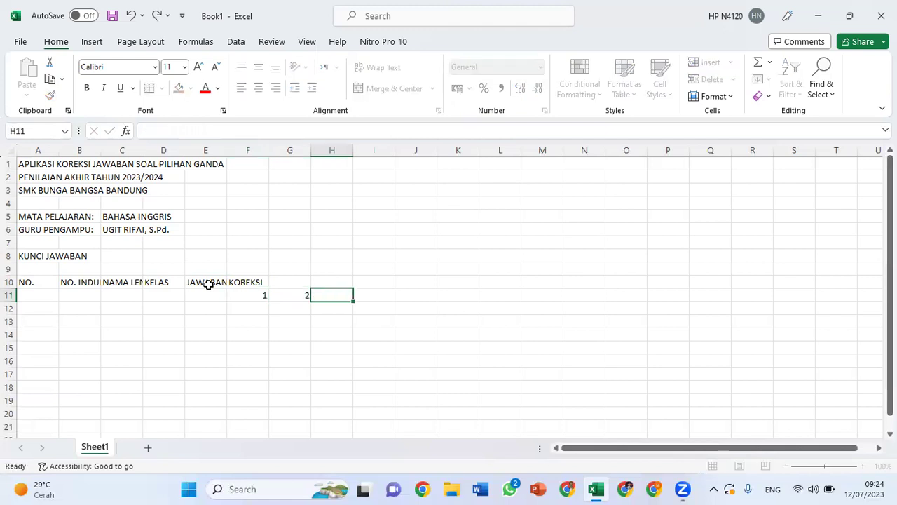
{"action": "key", "text": "Left"}
{"action": "key", "text": "Left"}
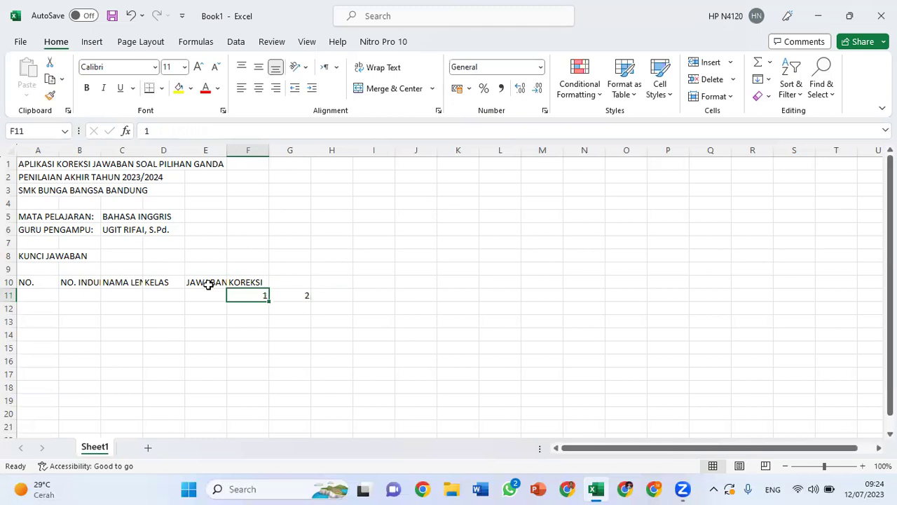
{"action": "key", "text": "shift+Right"}
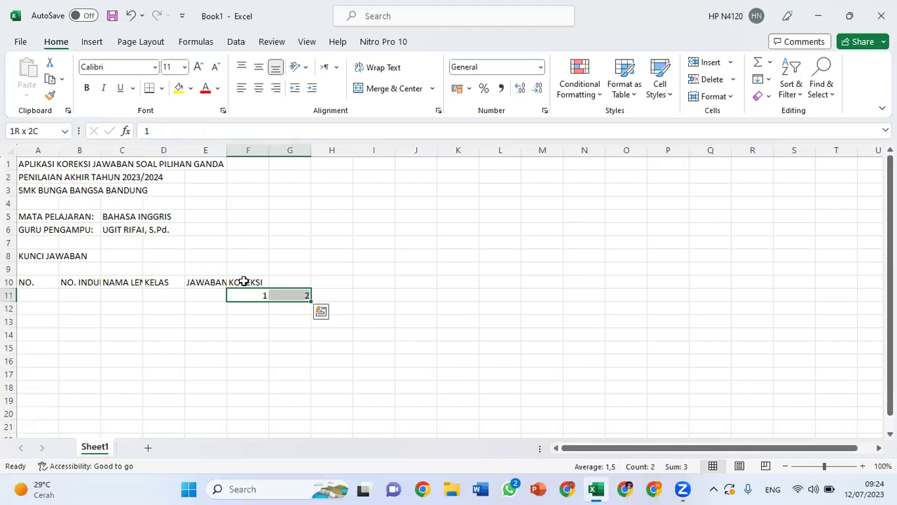
{"action": "mouse_move", "coordinate": [310, 298]}
{"action": "left_mouse_down"}
{"action": "mouse_move", "coordinate": [603, 308]}
{"action": "mouse_move", "coordinate": [843, 296]}
{"action": "left_mouse_up"}
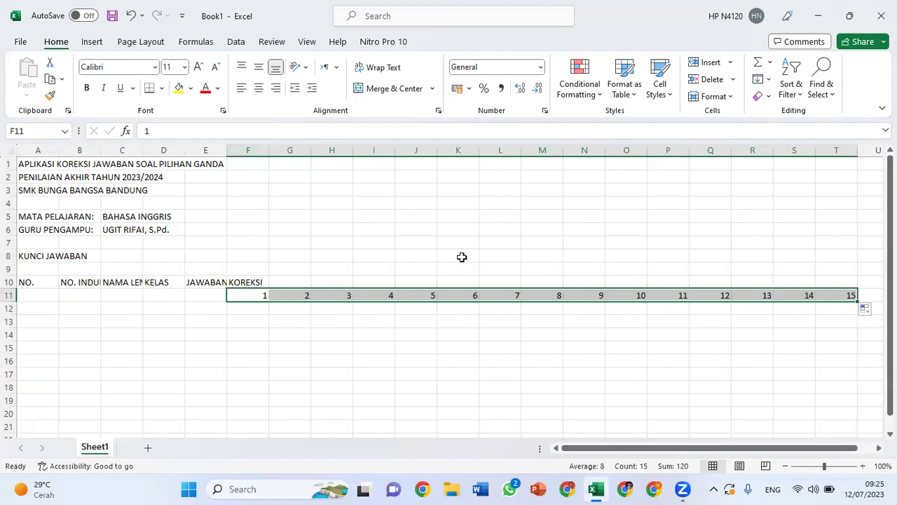
Merge and centre KOREKSI across F10:T10 and NO. across A10:A11, vertically centred.
{"action": "left_click", "coordinate": [249, 281]}
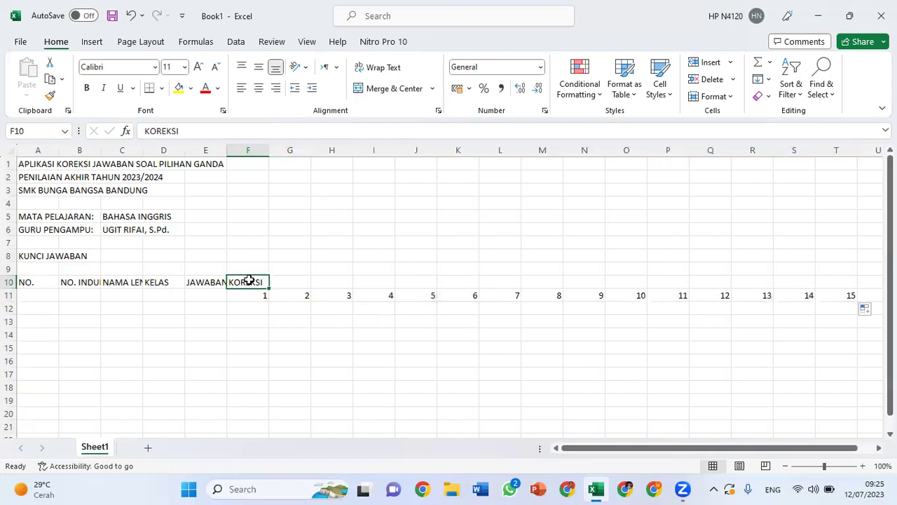
{"action": "left_click_drag", "start_coordinate": [249, 281], "coordinate": [431, 268]}
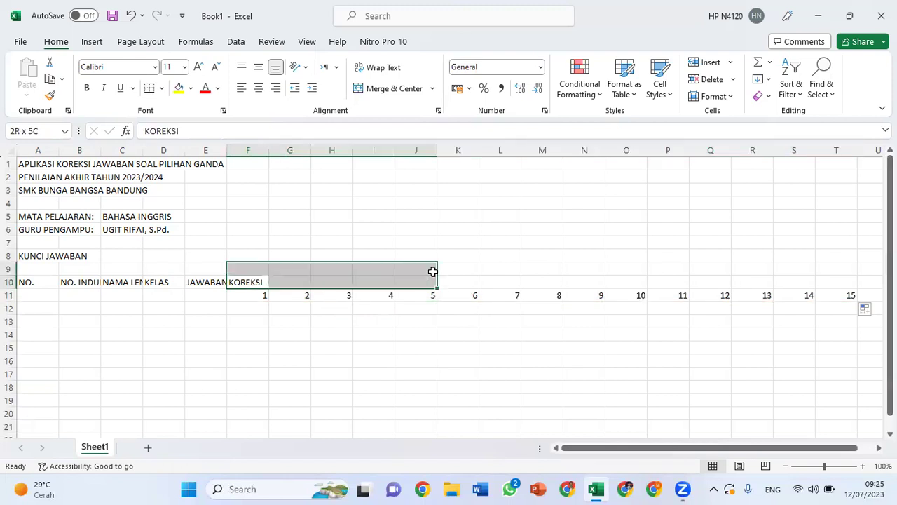
{"action": "left_click_drag", "start_coordinate": [645, 267], "coordinate": [827, 283]}
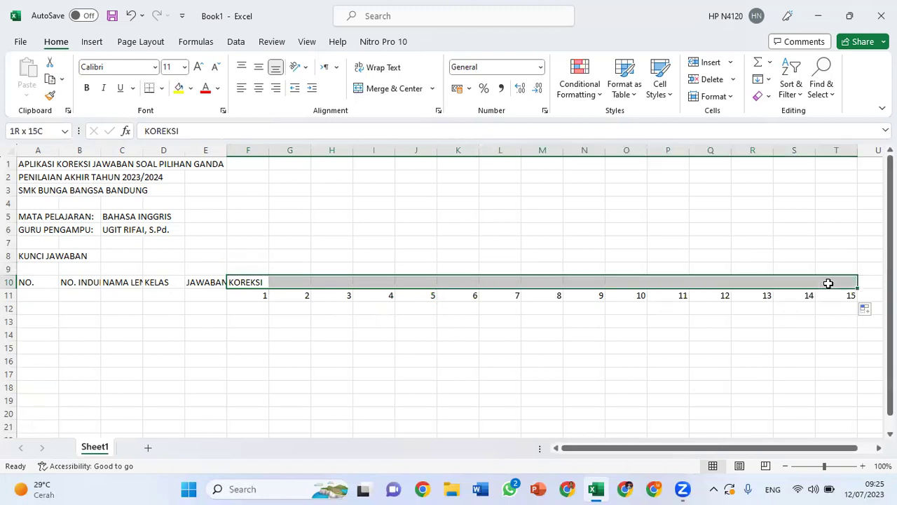
{"action": "left_click", "coordinate": [371, 90]}
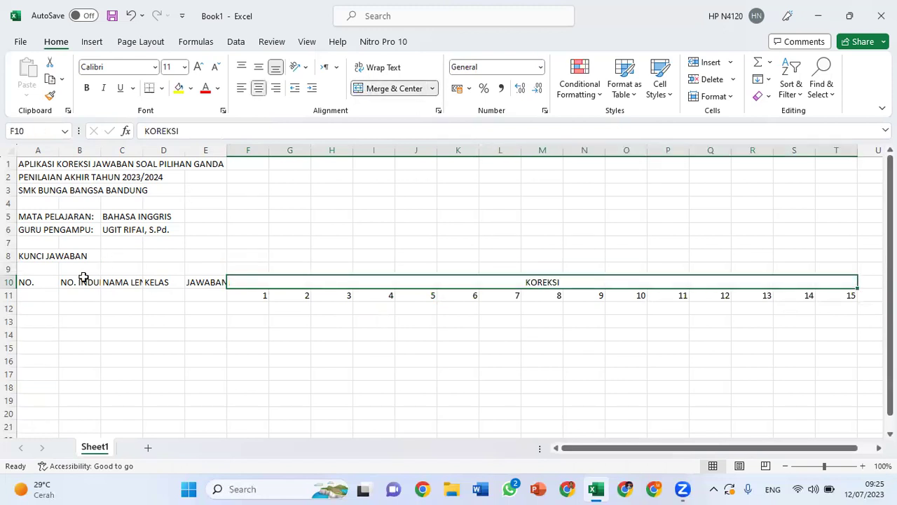
{"action": "left_click_drag", "start_coordinate": [36, 281], "coordinate": [36, 293]}
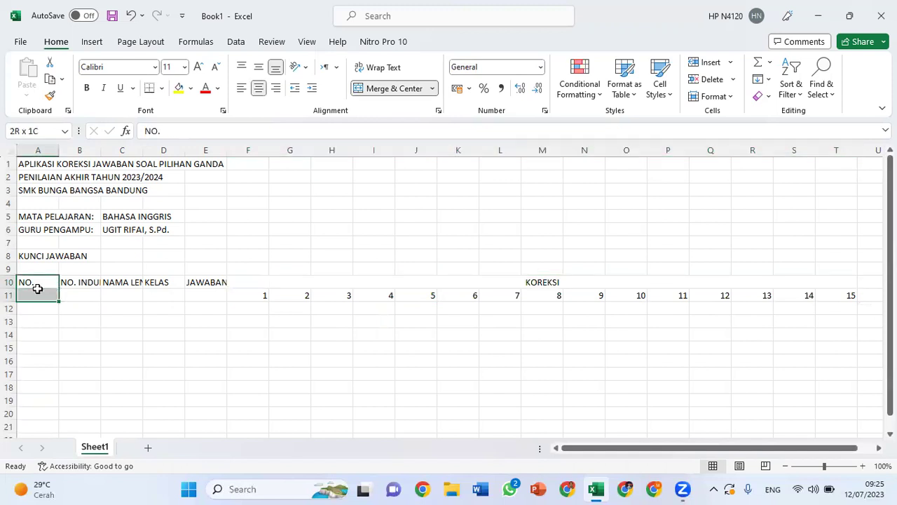
{"action": "left_click", "coordinate": [380, 91]}
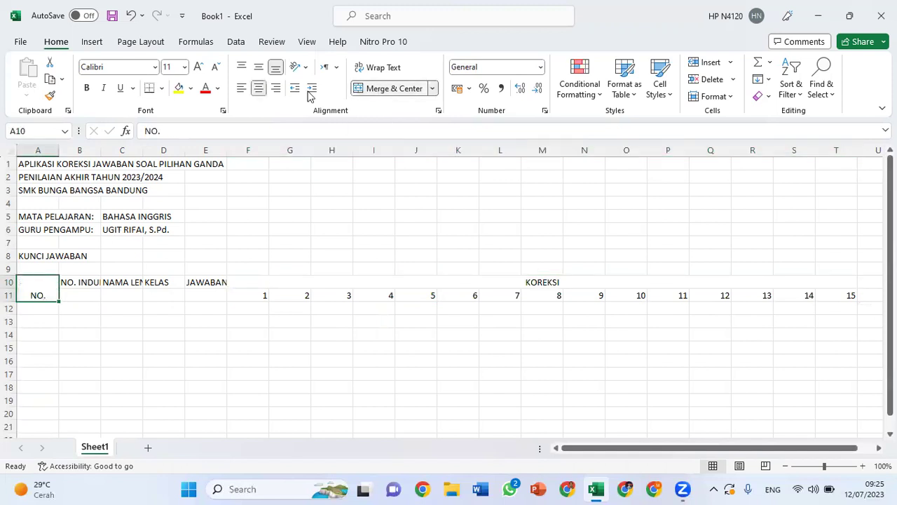
{"action": "left_click", "coordinate": [259, 69]}
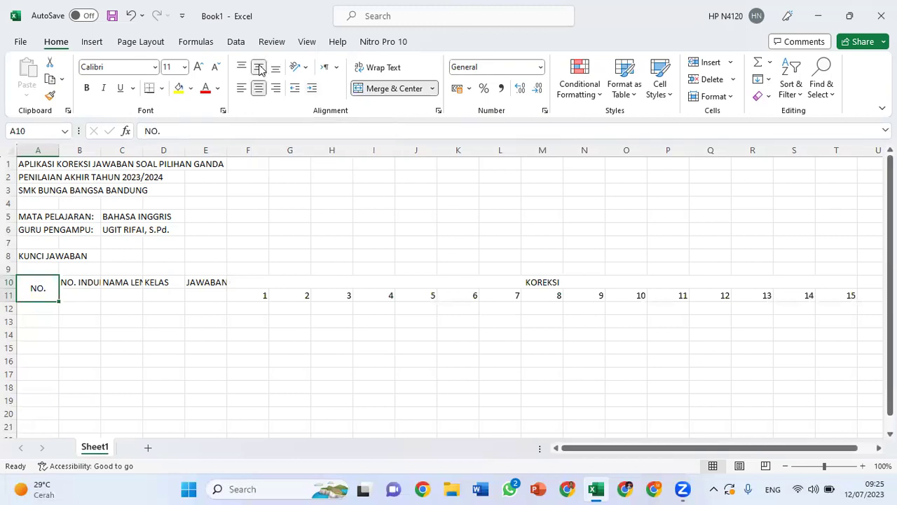
Copy NO.'s merged format onto the B10, C10, D10 and E10 headers with Format Painter.
{"action": "left_click", "coordinate": [51, 96]}
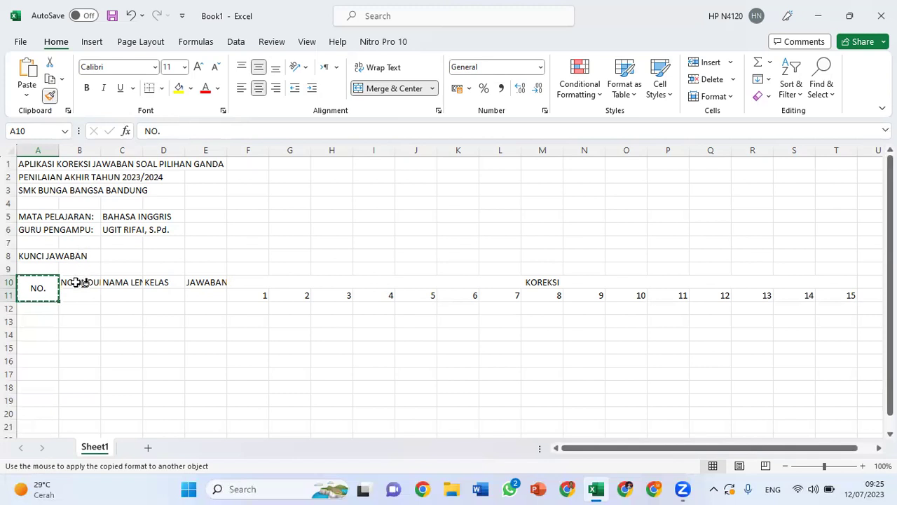
{"action": "left_click", "coordinate": [76, 282]}
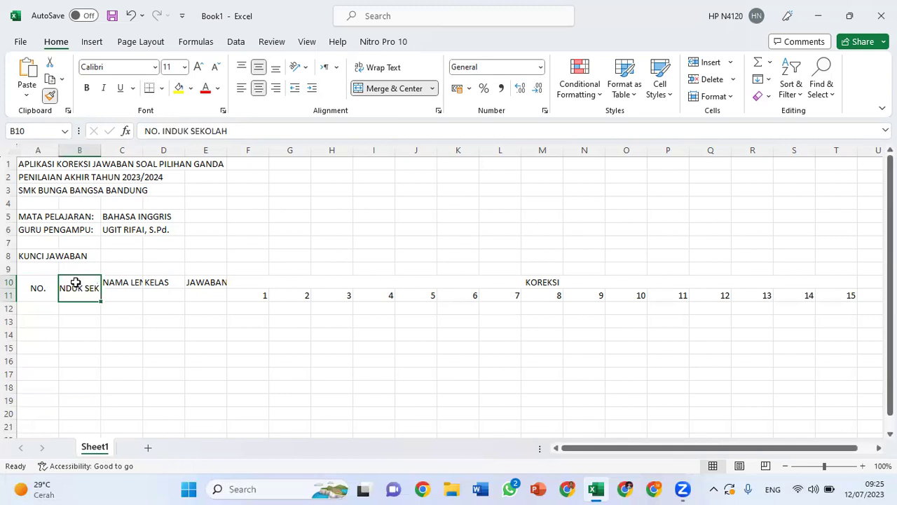
{"action": "left_click", "coordinate": [51, 96]}
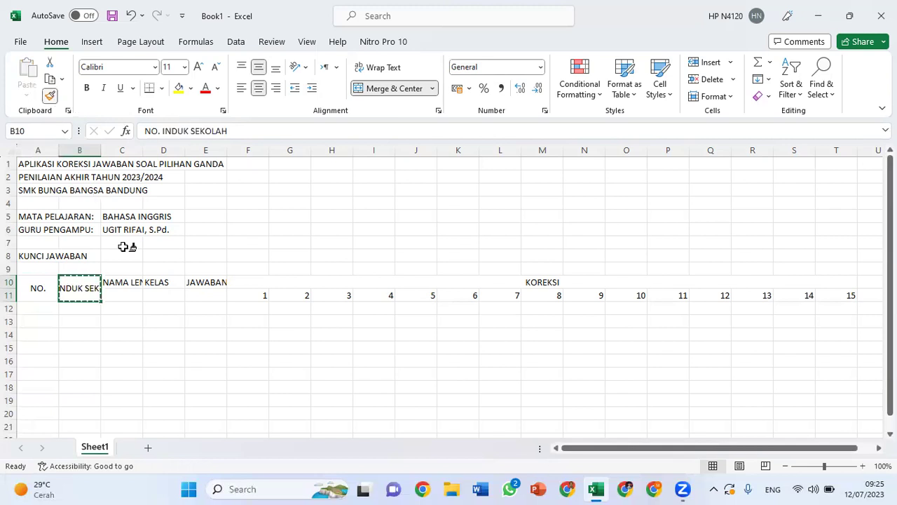
{"action": "left_click", "coordinate": [121, 282]}
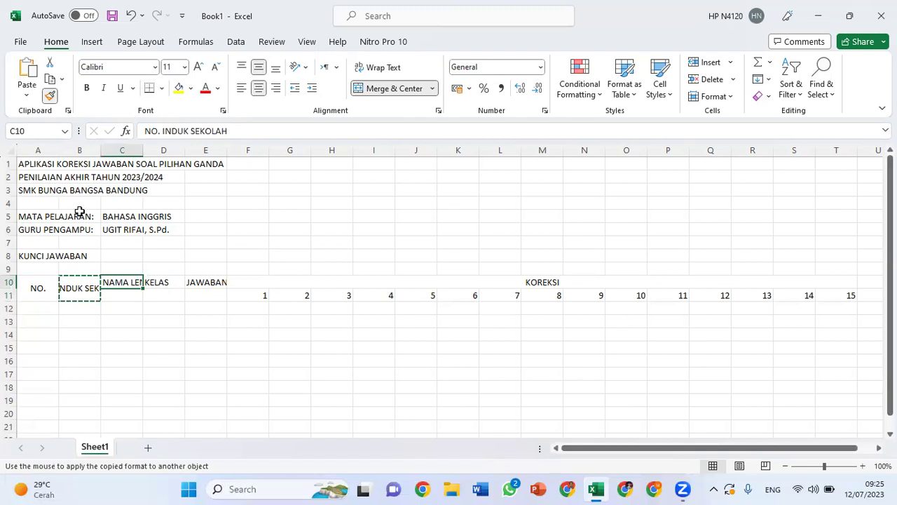
{"action": "left_click", "coordinate": [50, 98]}
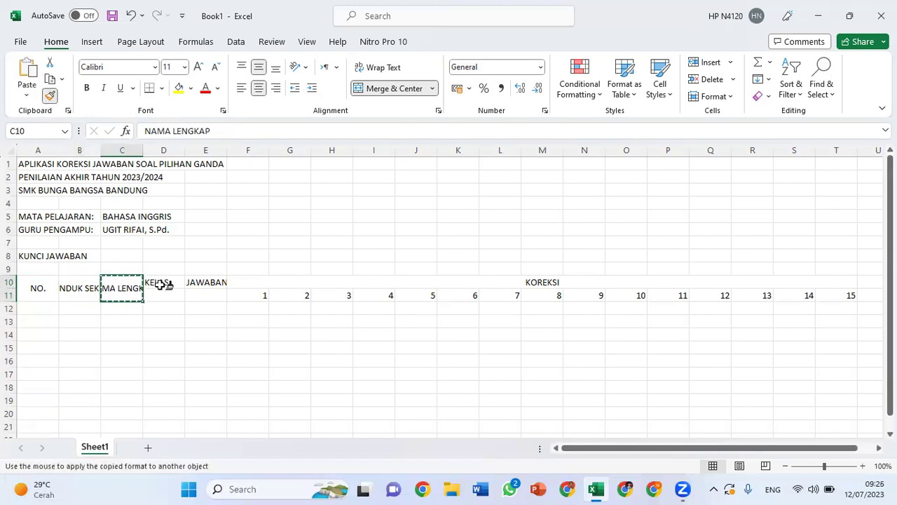
{"action": "left_click", "coordinate": [160, 284]}
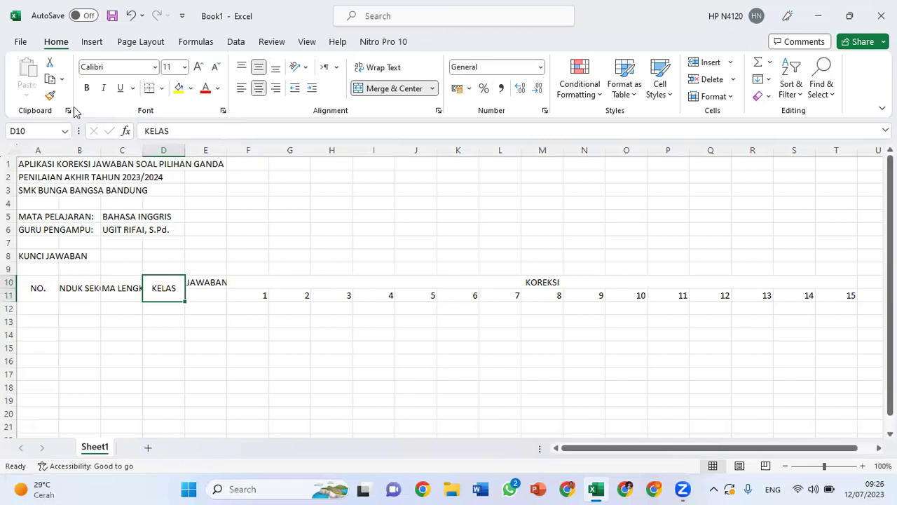
{"action": "left_click", "coordinate": [50, 98]}
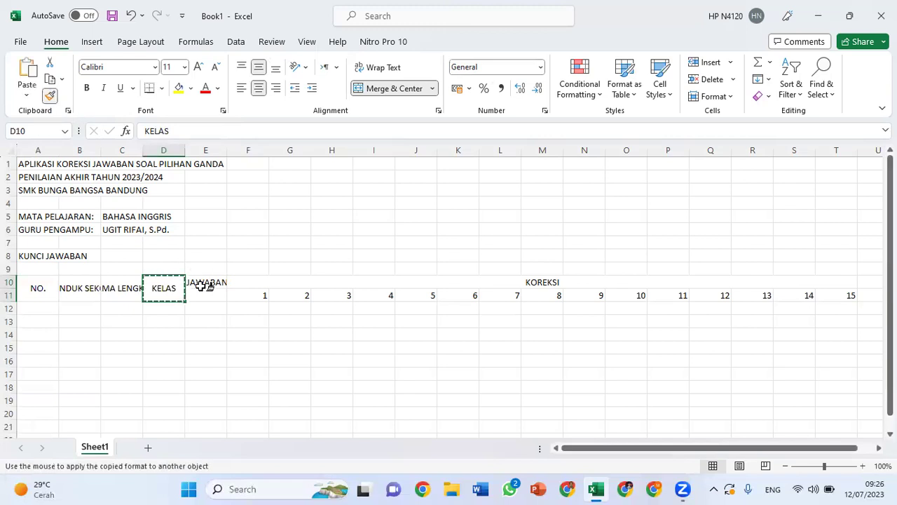
{"action": "left_click", "coordinate": [201, 282]}
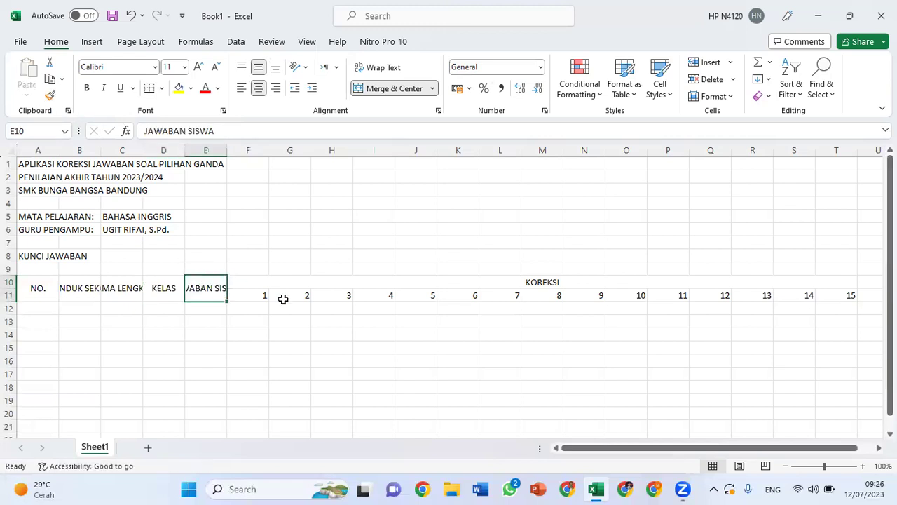
{"action": "left_click", "coordinate": [868, 281]}
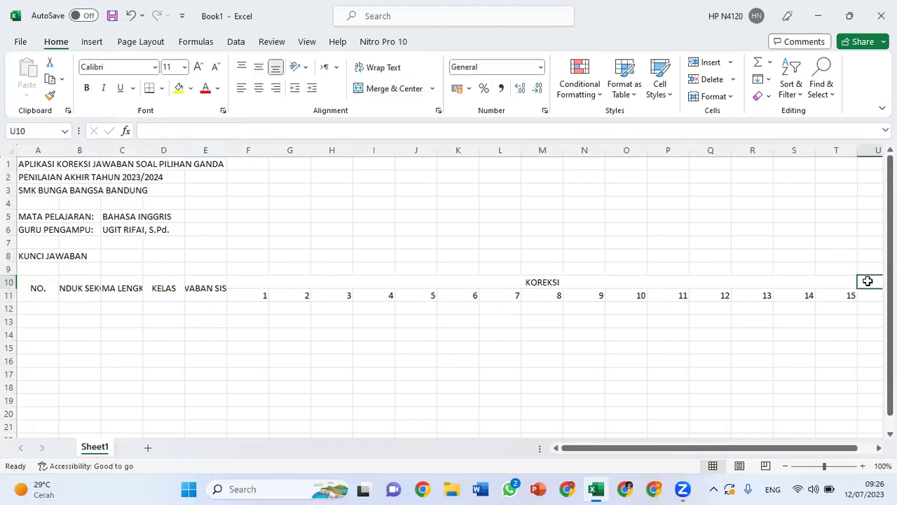
Enter JAWABAN BENAR in U10 and move to V10 for the next heading.
{"action": "key", "text": "Right"}
{"action": "key", "text": "Left"}
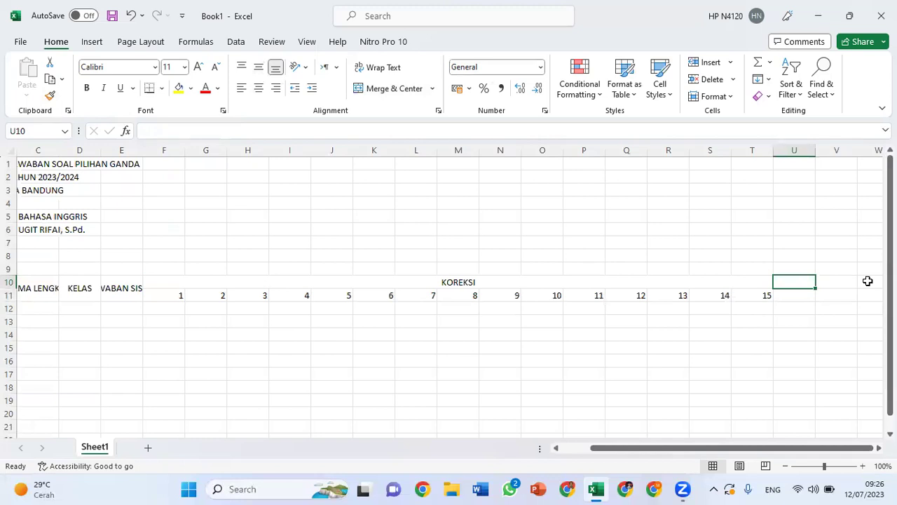
{"action": "type", "text": "J"}
{"action": "type", "text": "AWABAN BENAR"}
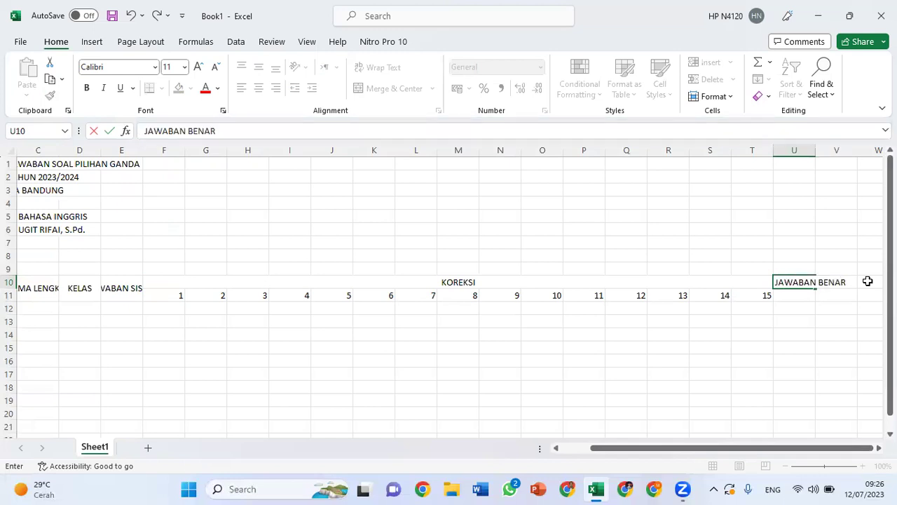
{"action": "key", "text": "Tab"}
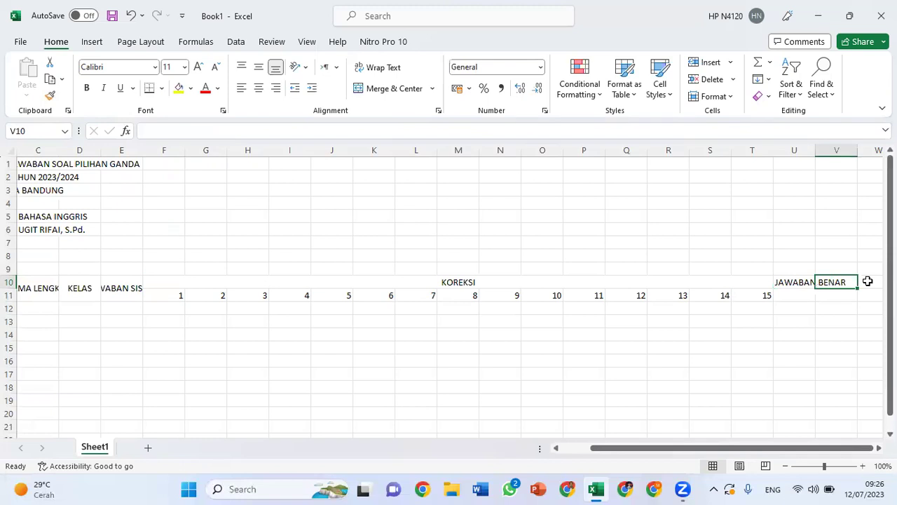
{"action": "type", "text": "N"}
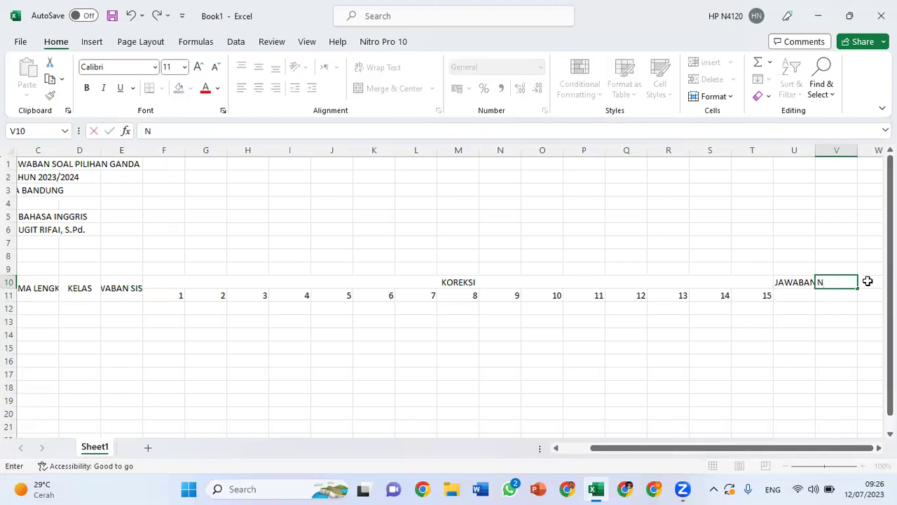
{"action": "key", "text": "BackSpace"}
Enter SKOR in V10, then merge and centre JAWABAN BENAR and SKOR over rows 10–11.
{"action": "type", "text": "SKOR"}
{"action": "key", "text": "Return"}
{"action": "key", "text": "Up"}
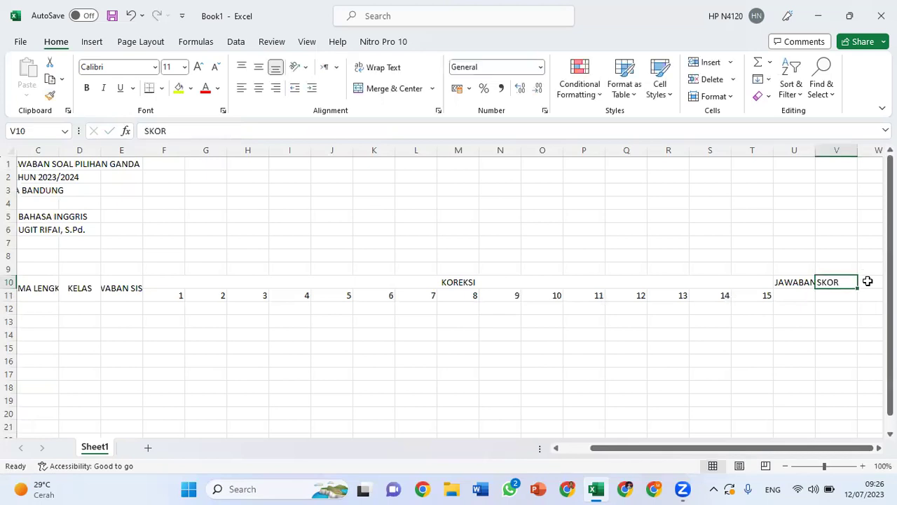
{"action": "key", "text": "Left"}
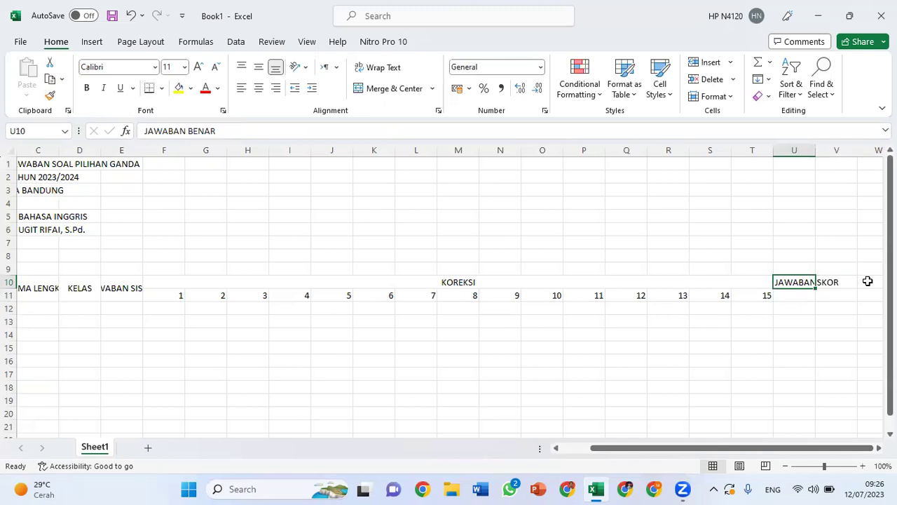
{"action": "key", "text": "shift+Down"}
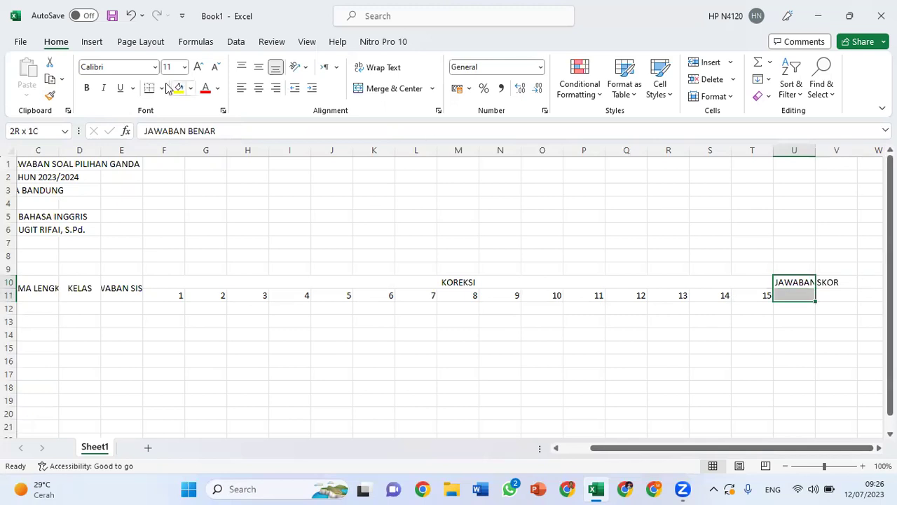
{"action": "left_click", "coordinate": [382, 89]}
{"action": "key", "text": "Right"}
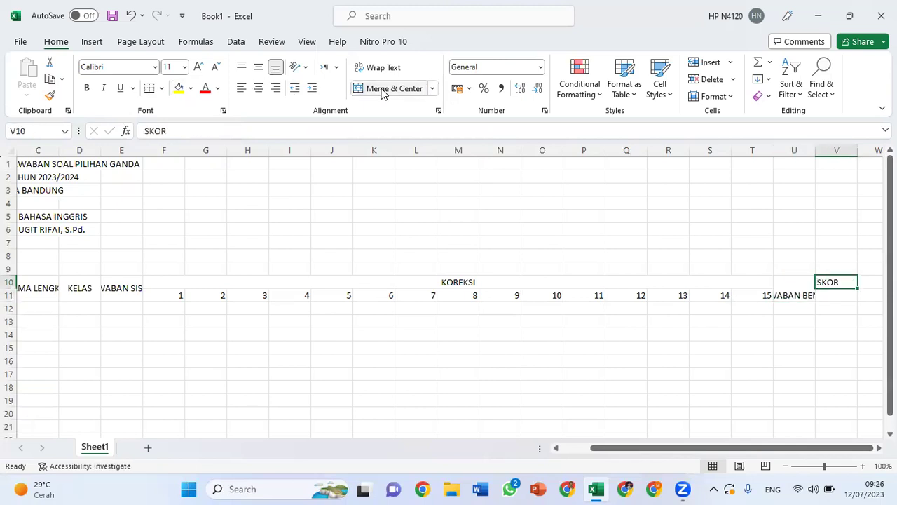
{"action": "key", "text": "shift+Down"}
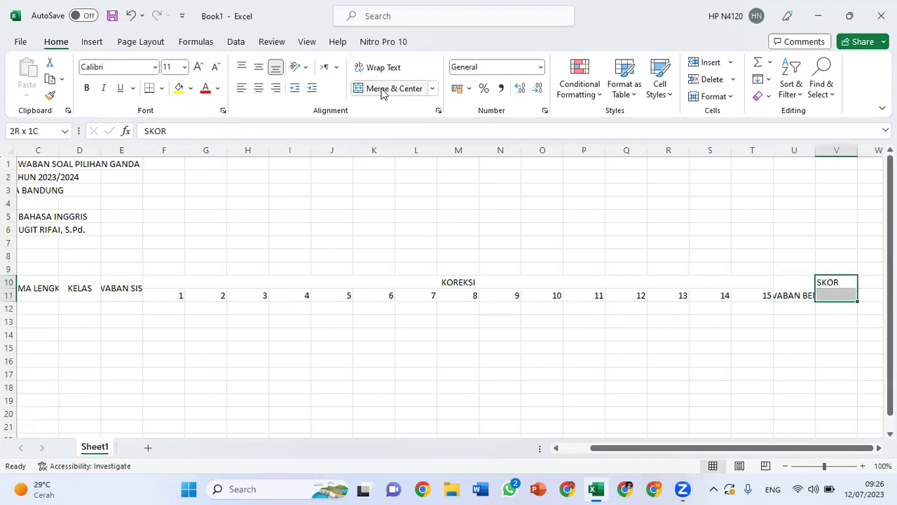
{"action": "left_click", "coordinate": [382, 90]}
Wrap JAWABAN BENAR onto two lines and widen column U.
{"action": "left_click", "coordinate": [788, 292]}
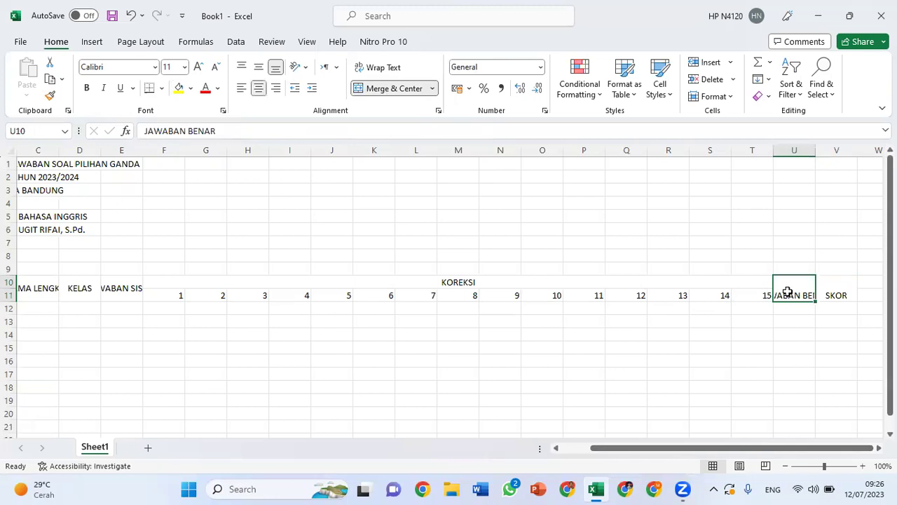
{"action": "left_click", "coordinate": [378, 71]}
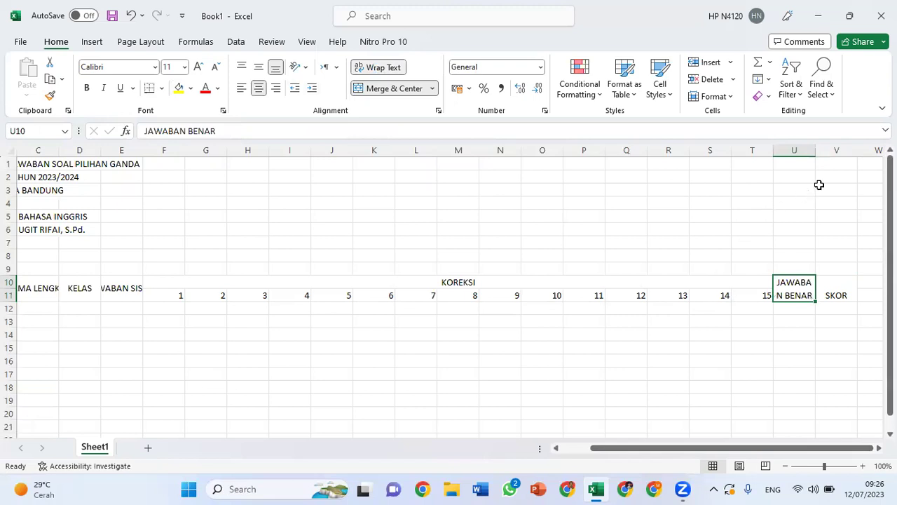
{"action": "left_click_drag", "start_coordinate": [814, 148], "coordinate": [817, 149]}
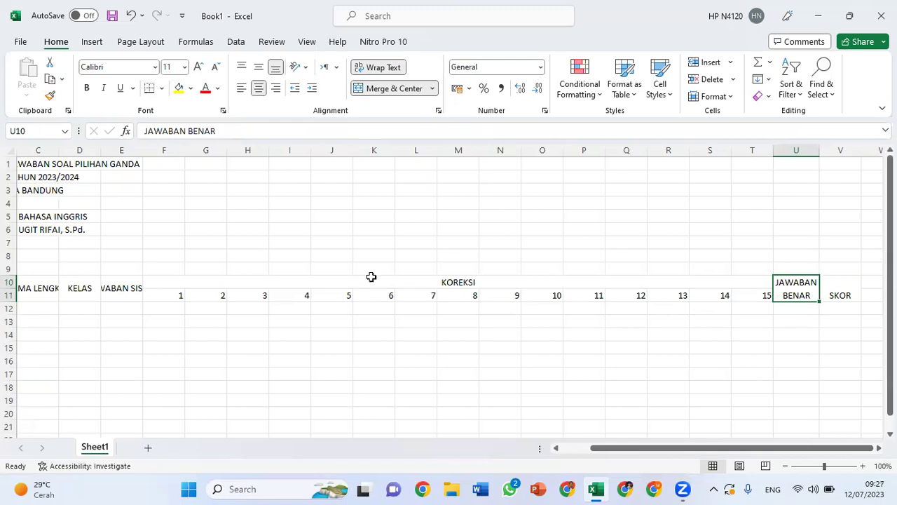
{"action": "left_click", "coordinate": [44, 291]}
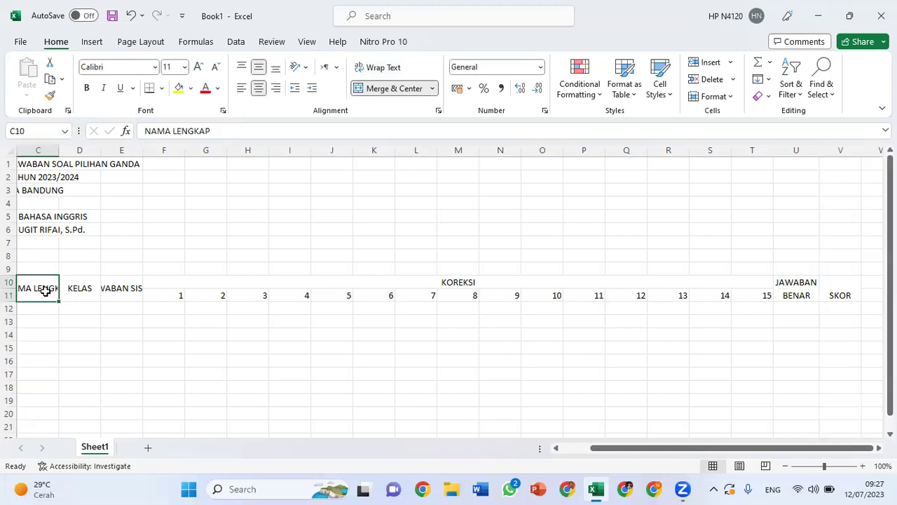
Narrow column A to fit NO. and widen column C for NAMA LENGKAP.
{"action": "key", "text": "Left"}
{"action": "key", "text": "Left"}
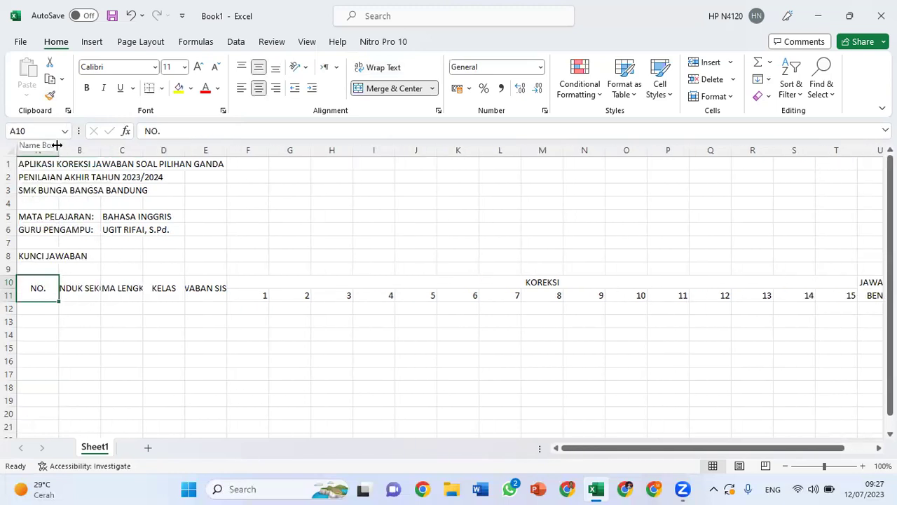
{"action": "mouse_move", "coordinate": [57, 145]}
{"action": "left_mouse_down"}
{"action": "mouse_move", "coordinate": [43, 145]}
{"action": "mouse_move", "coordinate": [101, 152]}
{"action": "left_mouse_up"}
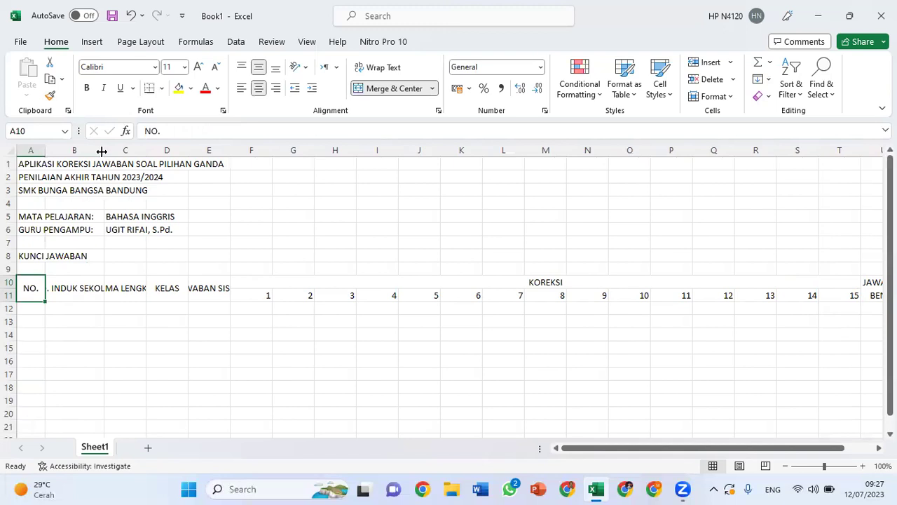
{"action": "left_click_drag", "start_coordinate": [142, 149], "coordinate": [199, 154]}
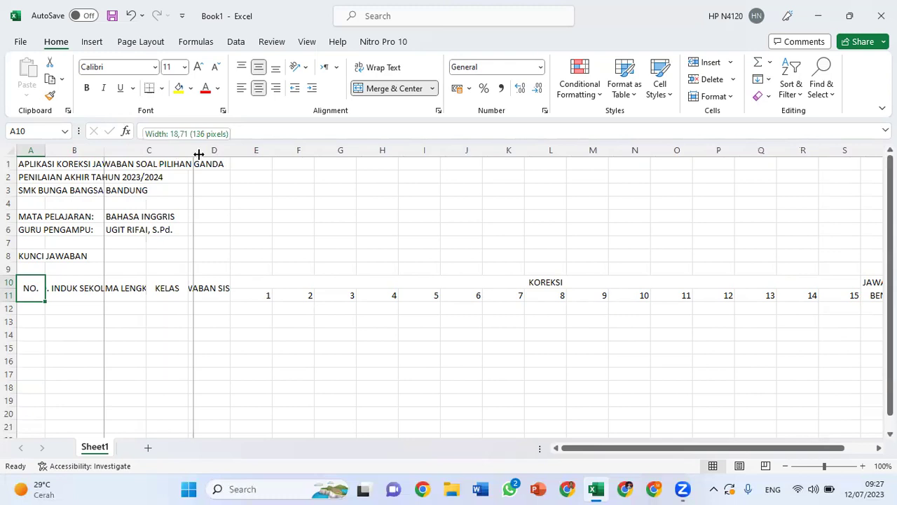
{"action": "left_click_drag", "start_coordinate": [198, 154], "coordinate": [200, 155]}
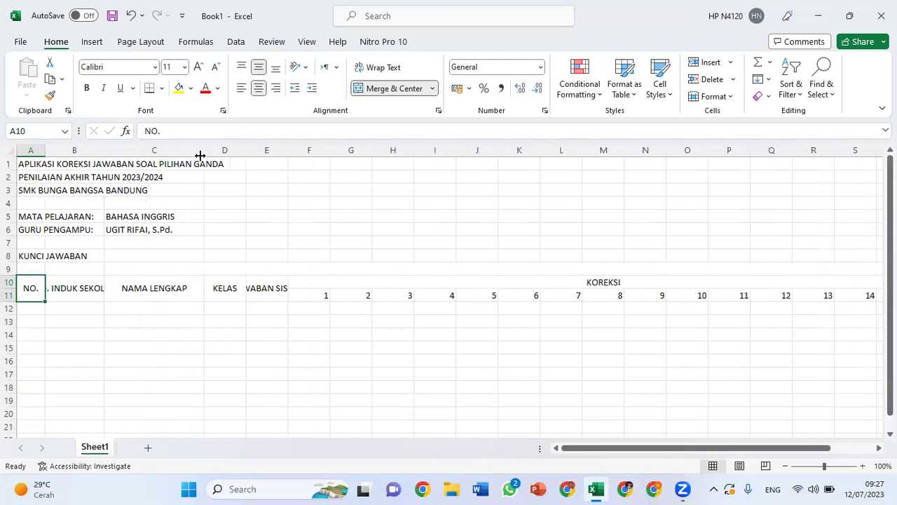
Wrap the JAWABAN SISWA and NO. INDUK SEKOLAH headers, widening column E.
{"action": "left_click", "coordinate": [267, 284]}
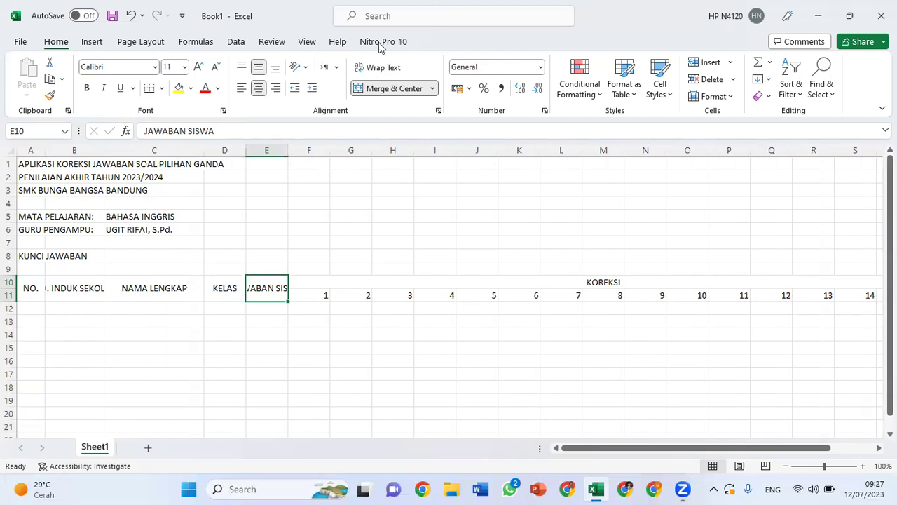
{"action": "left_click", "coordinate": [375, 67]}
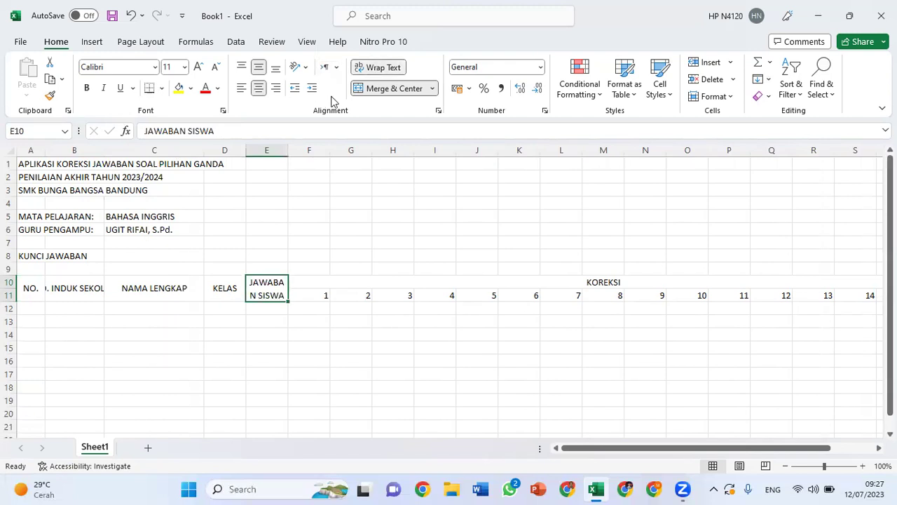
{"action": "left_click_drag", "start_coordinate": [285, 144], "coordinate": [361, 144]}
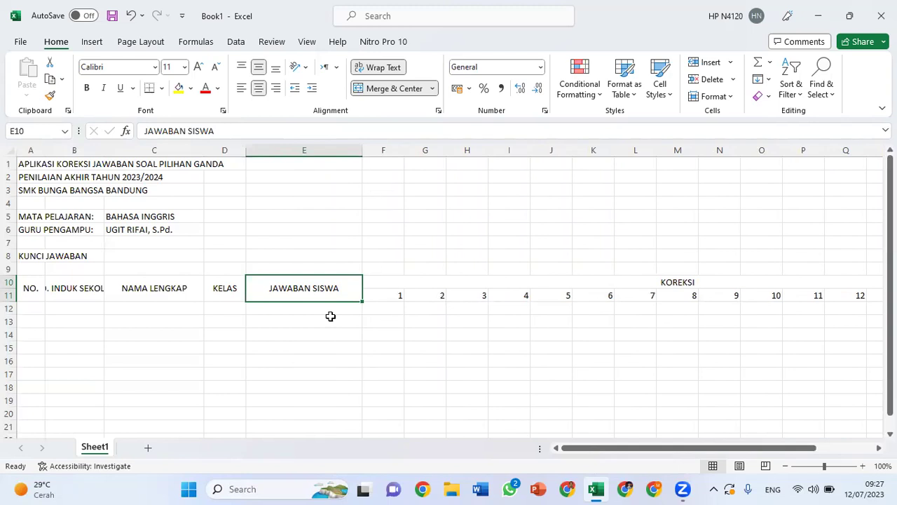
{"action": "left_click", "coordinate": [87, 288]}
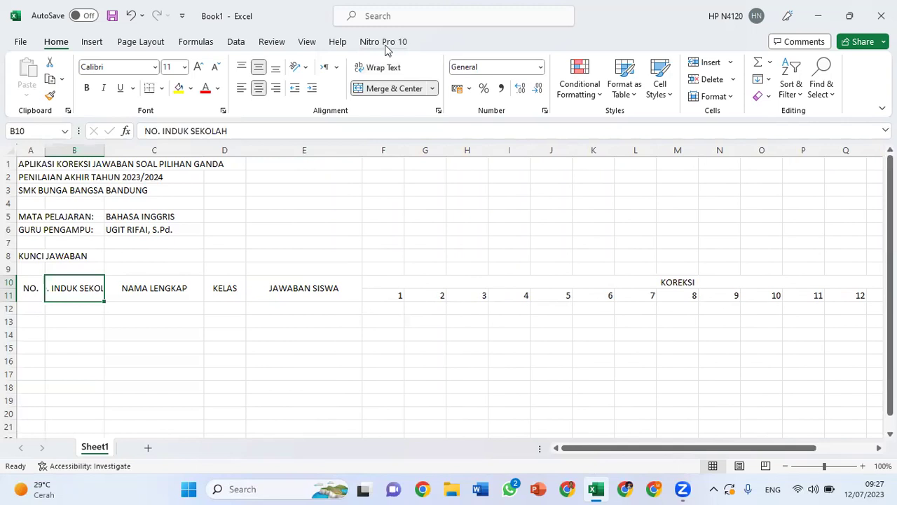
{"action": "left_click", "coordinate": [373, 70]}
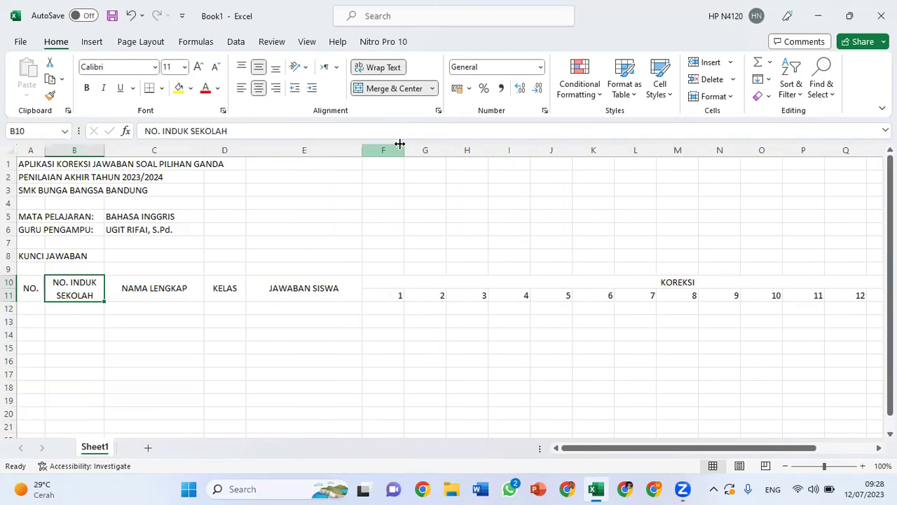
Narrow the numbered KOREKSI columns to about width 4.43, then scroll back to column A.
{"action": "left_click_drag", "start_coordinate": [383, 148], "coordinate": [570, 144]}
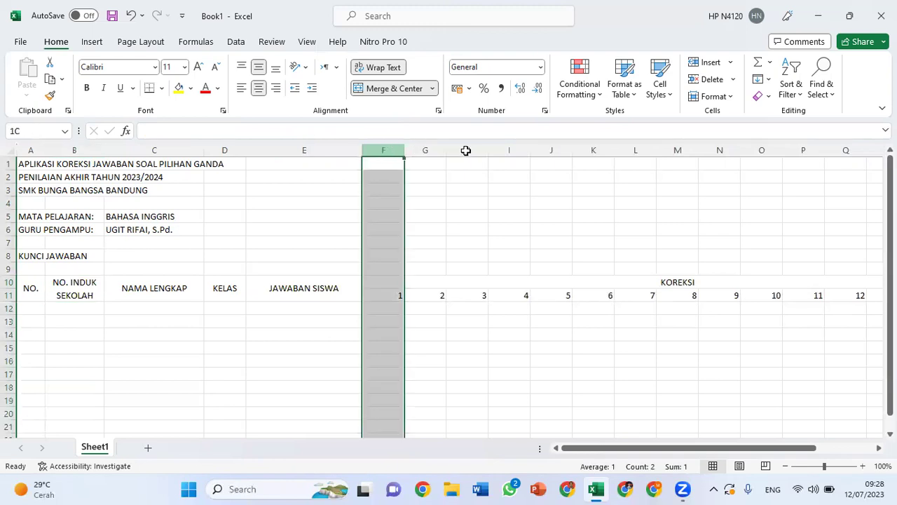
{"action": "mouse_move", "coordinate": [569, 145]}
{"action": "left_mouse_down"}
{"action": "mouse_move", "coordinate": [863, 149]}
{"action": "mouse_move", "coordinate": [851, 150]}
{"action": "left_mouse_up"}
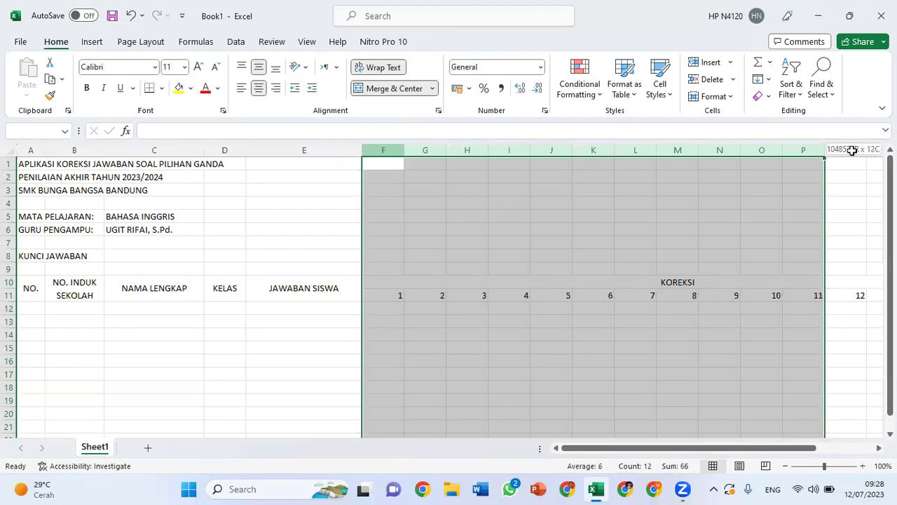
{"action": "mouse_move", "coordinate": [737, 163]}
{"action": "left_mouse_down"}
{"action": "mouse_move", "coordinate": [547, 190]}
{"action": "mouse_move", "coordinate": [573, 191]}
{"action": "left_mouse_up"}
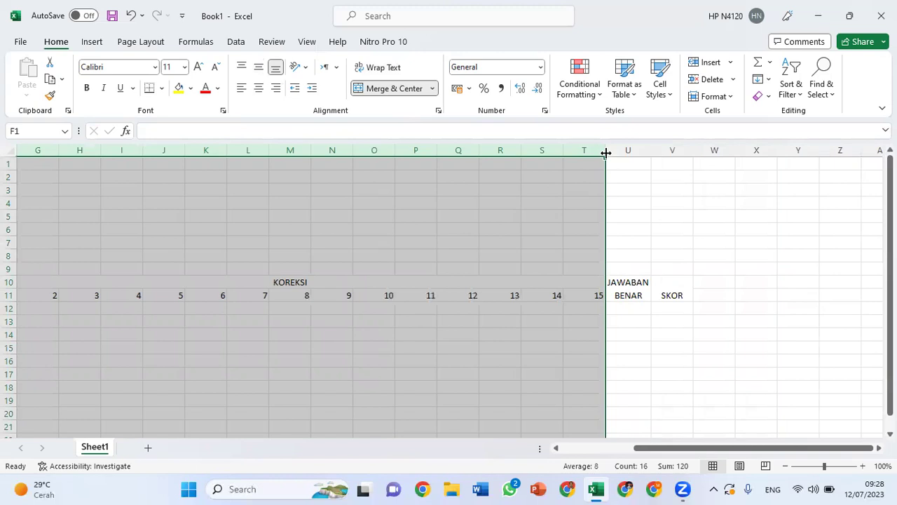
{"action": "left_click_drag", "start_coordinate": [605, 152], "coordinate": [587, 157]}
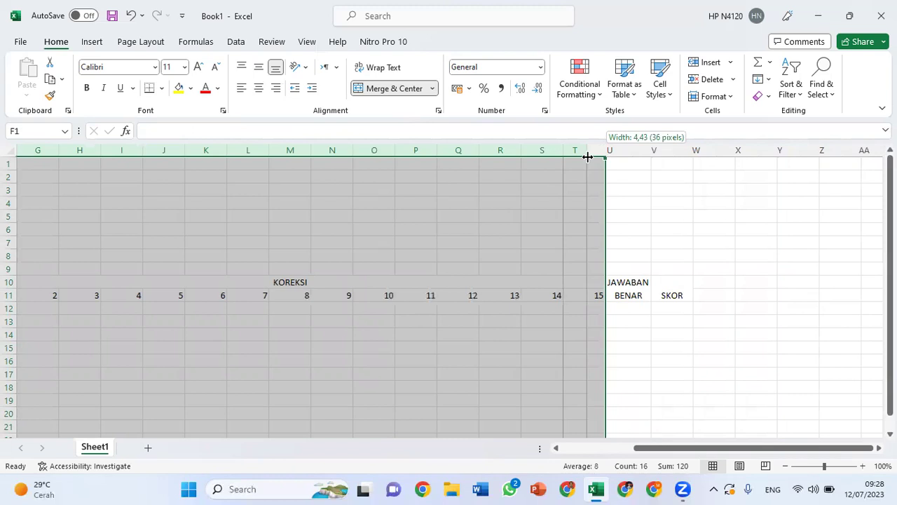
{"action": "left_click_drag", "start_coordinate": [588, 156], "coordinate": [587, 156]}
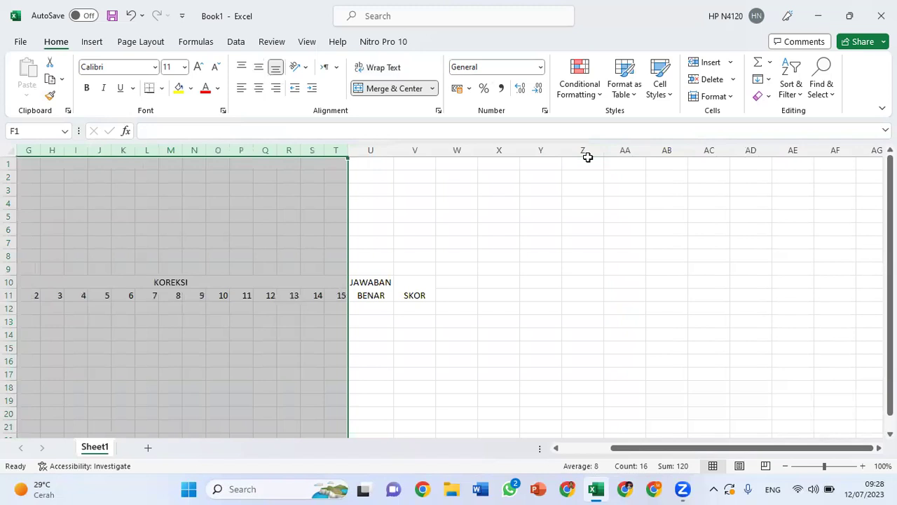
{"action": "key", "text": "Left"}
{"action": "key", "text": "Left"}
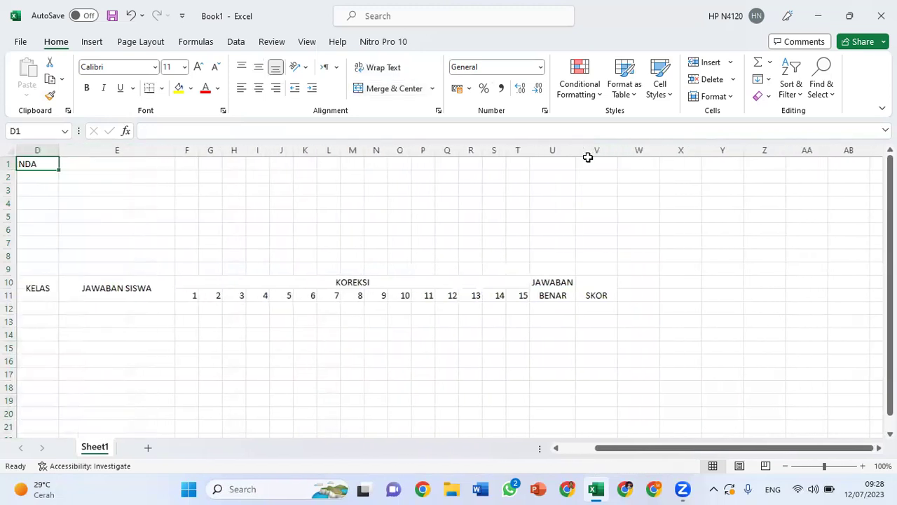
{"action": "key", "text": "Left"}
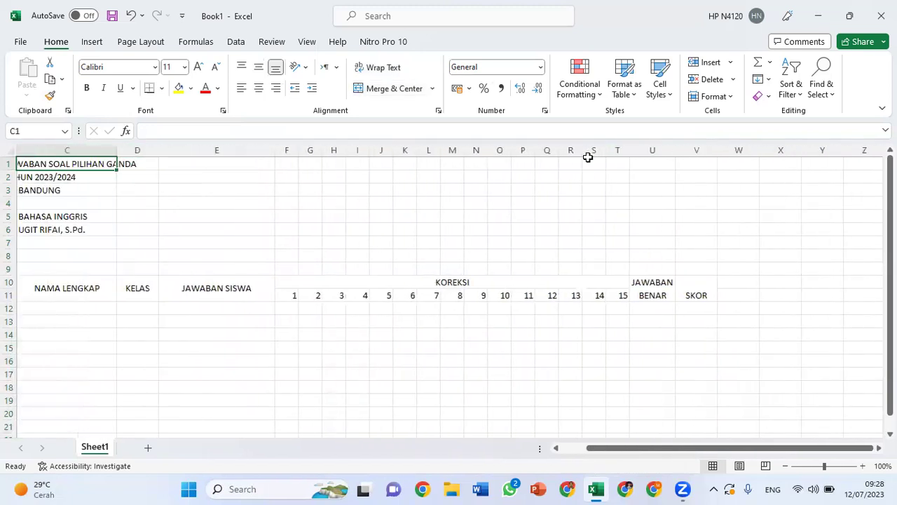
{"action": "scroll", "coordinate": [252, 204], "scroll_direction": "left", "scroll_amount": 2}
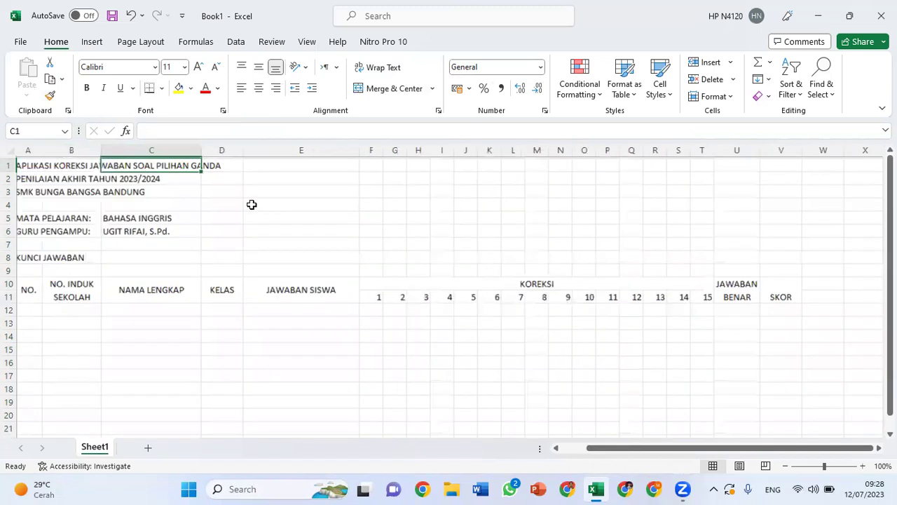
{"action": "scroll", "coordinate": [251, 204], "scroll_direction": "left", "scroll_amount": 2}
{"action": "scroll", "coordinate": [171, 250], "scroll_direction": "left", "scroll_amount": 1}
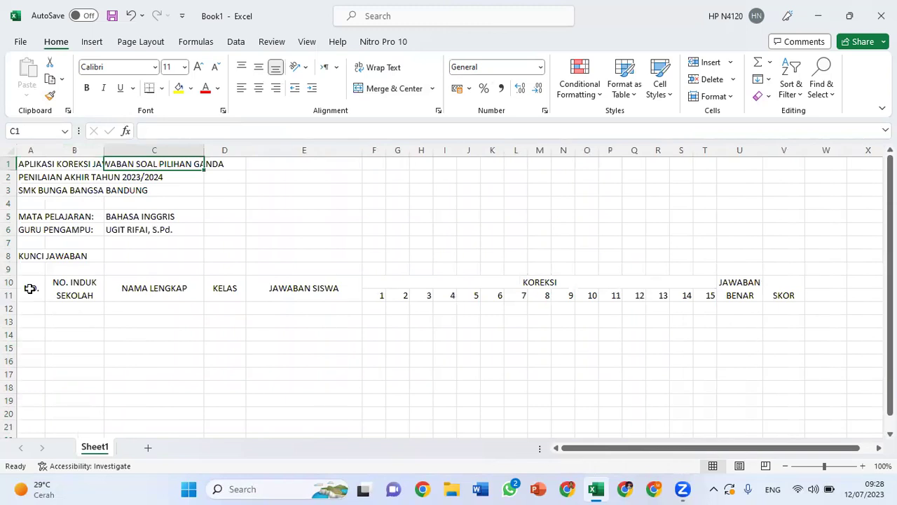
Enter 1 in A12 and 2 in A13 as the first two student numbers.
{"action": "left_click", "coordinate": [28, 308]}
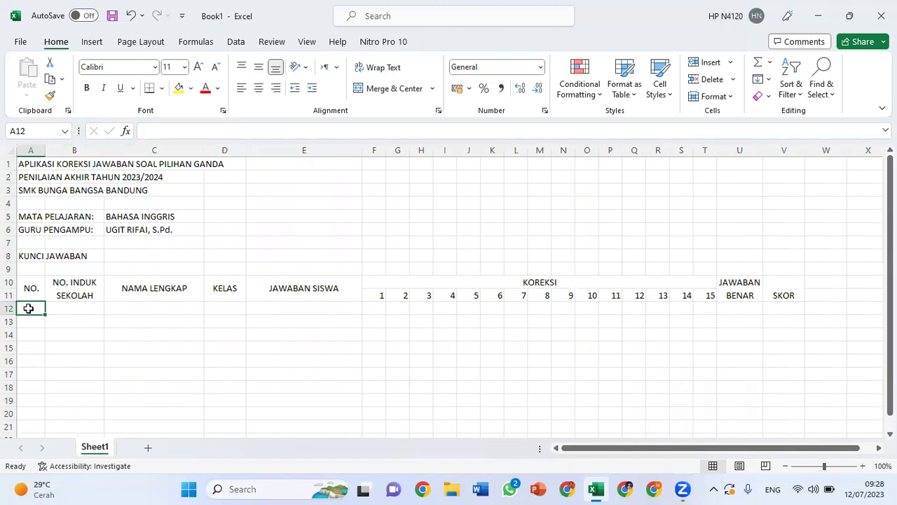
{"action": "type", "text": "1"}
{"action": "key", "text": "Return"}
{"action": "type", "text": "2"}
{"action": "key", "text": "Return"}
Select A12:A13 and fill the numbering series down to 35 in A46.
{"action": "key", "text": "Up"}
{"action": "left_click", "coordinate": [29, 309]}
{"action": "key", "text": "Down"}
{"action": "left_click", "coordinate": [29, 308]}
{"action": "key", "text": "Down"}
{"action": "left_click", "coordinate": [29, 309]}
{"action": "key", "text": "shift+Down"}
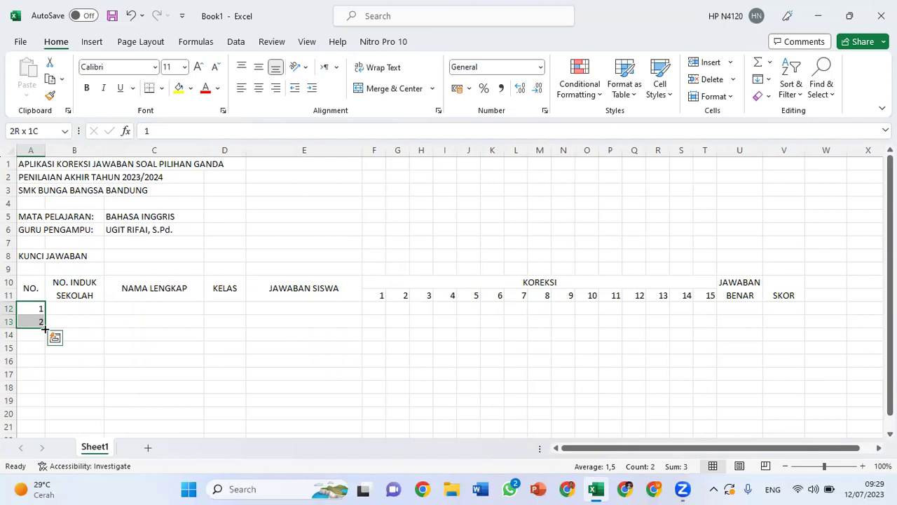
{"action": "mouse_move", "coordinate": [45, 327]}
{"action": "left_mouse_down"}
{"action": "mouse_move", "coordinate": [40, 471]}
{"action": "mouse_move", "coordinate": [49, 172]}
{"action": "left_mouse_up"}
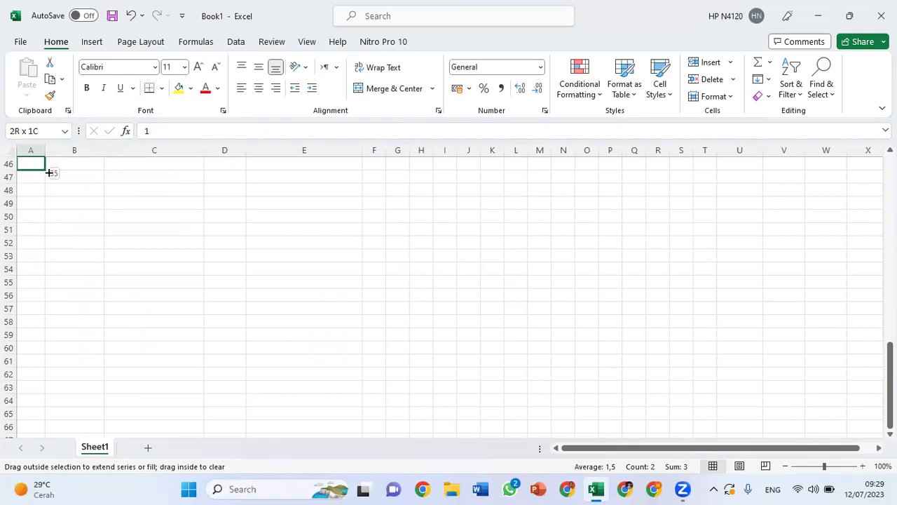
{"action": "left_click_drag", "start_coordinate": [49, 173], "coordinate": [49, 173]}
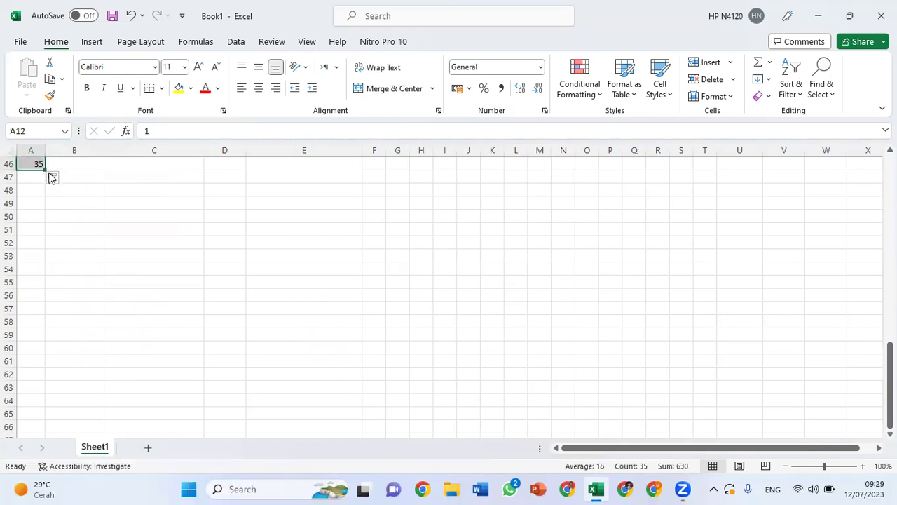
{"action": "scroll", "coordinate": [73, 181], "scroll_direction": "up", "scroll_amount": 3}
{"action": "scroll", "coordinate": [73, 181], "scroll_direction": "up", "scroll_amount": 3}
{"action": "scroll", "coordinate": [73, 181], "scroll_direction": "up", "scroll_amount": 7}
{"action": "scroll", "coordinate": [73, 181], "scroll_direction": "up", "scroll_amount": 2}
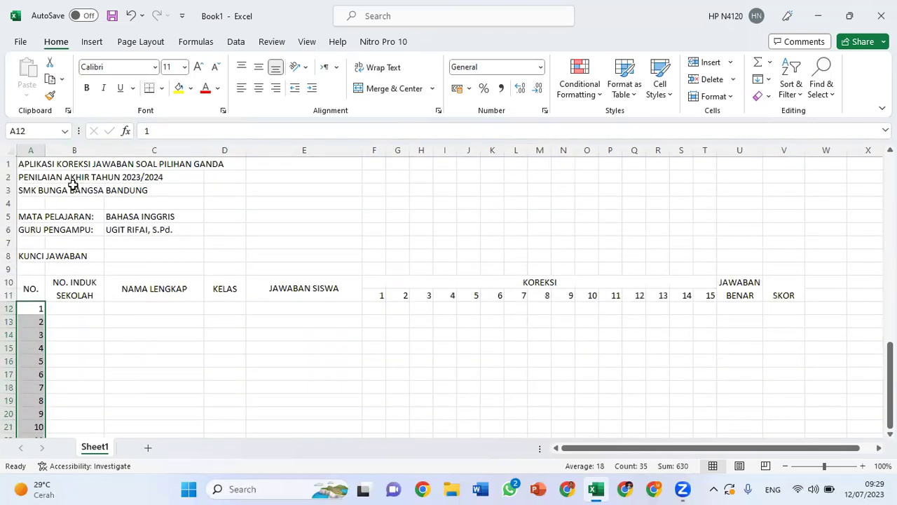
{"action": "scroll", "coordinate": [82, 321], "scroll_direction": "down", "scroll_amount": 2}
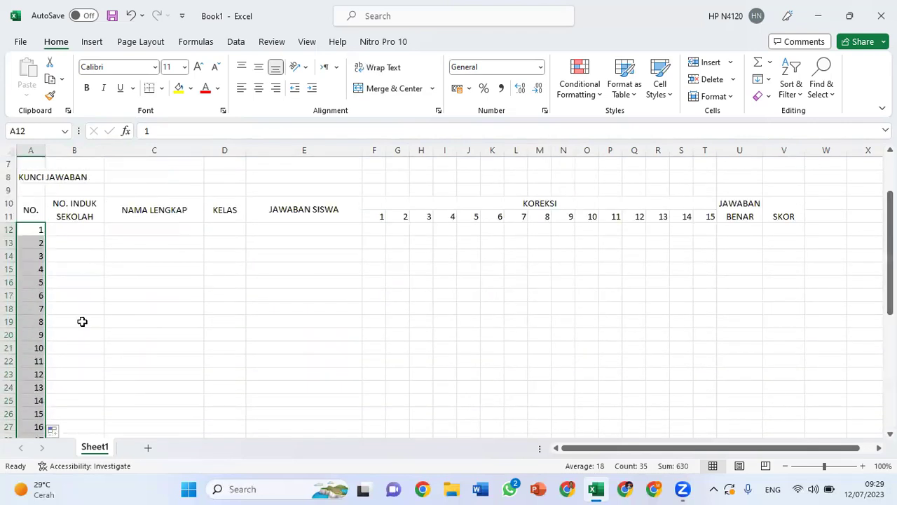
Select A10:V46 and apply All Borders to every cell of the table.
{"action": "left_click", "coordinate": [35, 209]}
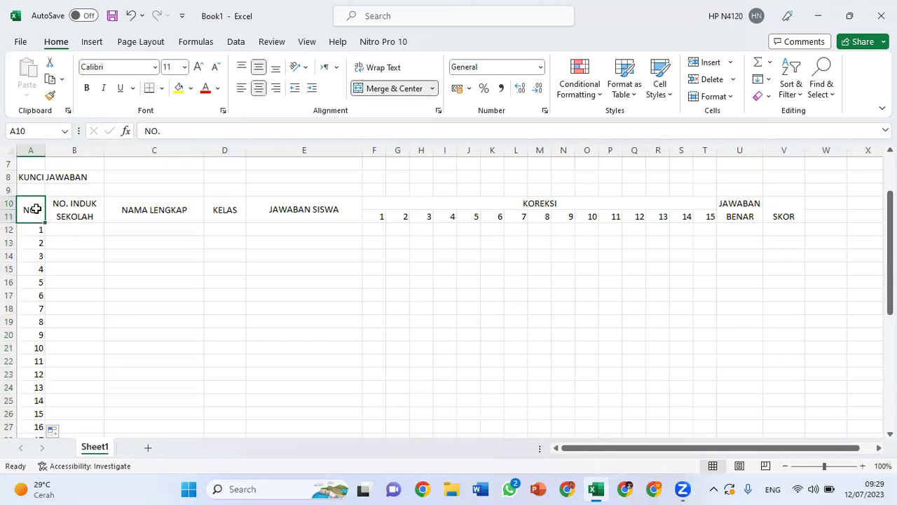
{"action": "key", "text": "shift+Right"}
{"action": "key", "text": "shift+Right"}
{"action": "key", "text": "shift+Right"}
{"action": "key", "text": "shift+Right"}
{"action": "key", "text": "shift+Right"}
{"action": "key", "text": "shift+Right"}
{"action": "key", "text": "shift+Right"}
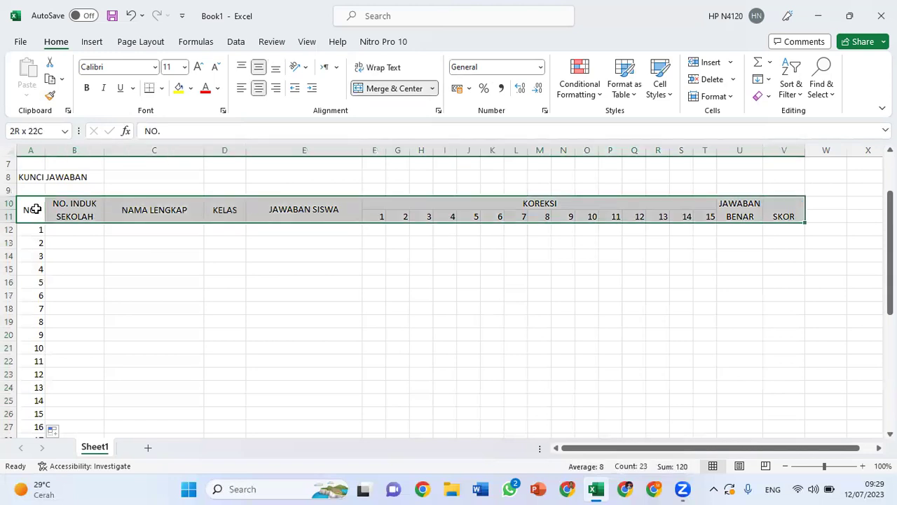
{"action": "key", "text": "shift+Down"}
{"action": "key", "text": "shift+Down"}
{"action": "key", "text": "shift+Down"}
{"action": "key", "text": "shift+Down"}
{"action": "key", "text": "shift+Down"}
{"action": "key", "text": "shift+Down"}
{"action": "key", "text": "shift+Down"}
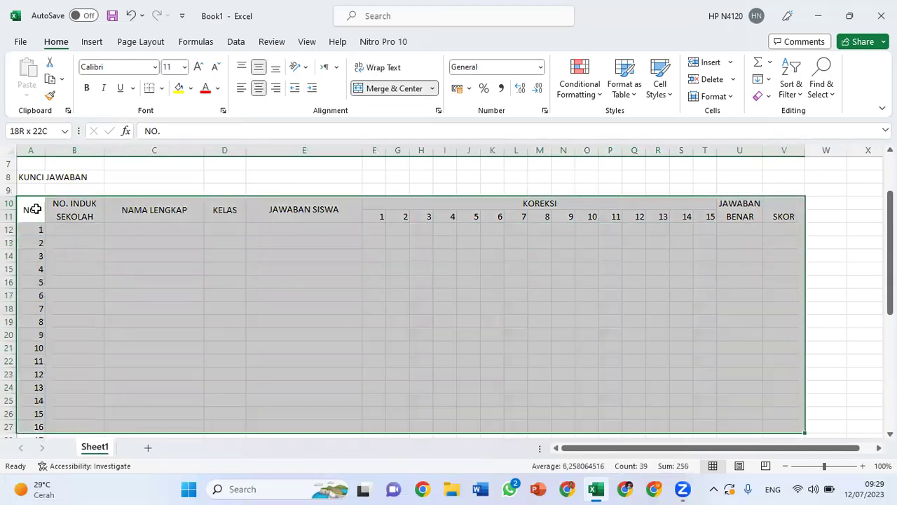
{"action": "key", "text": "shift+Down"}
{"action": "key", "text": "shift+Down"}
{"action": "key", "text": "shift+Down"}
{"action": "key", "text": "shift+Down"}
{"action": "key", "text": "shift+Down"}
{"action": "key", "text": "shift+Down"}
{"action": "key", "text": "shift+Down"}
{"action": "key", "text": "shift+Down"}
{"action": "key", "text": "shift+Down"}
{"action": "key", "text": "shift+Down"}
{"action": "key", "text": "shift+Down"}
{"action": "key", "text": "shift+Down"}
{"action": "key", "text": "shift+Down"}
{"action": "key", "text": "shift+Down"}
{"action": "key", "text": "shift+Down"}
{"action": "key", "text": "shift+Up"}
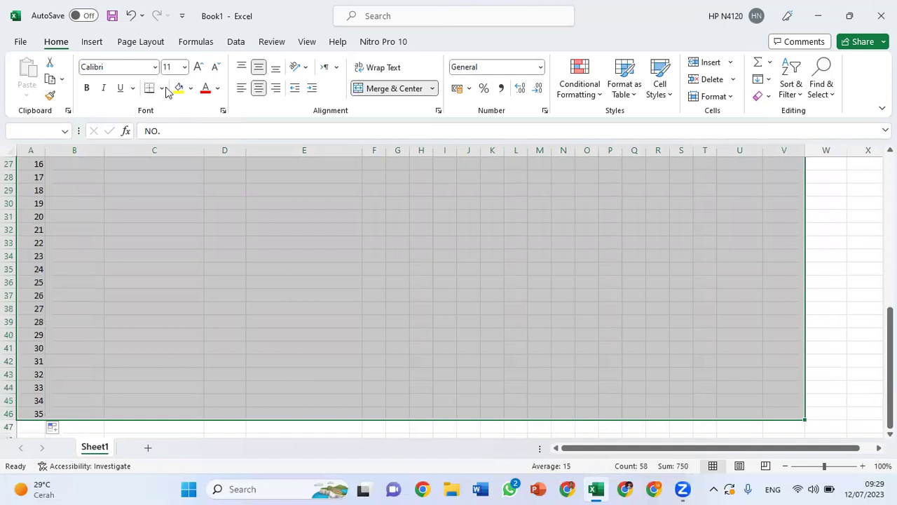
{"action": "left_click", "coordinate": [164, 89]}
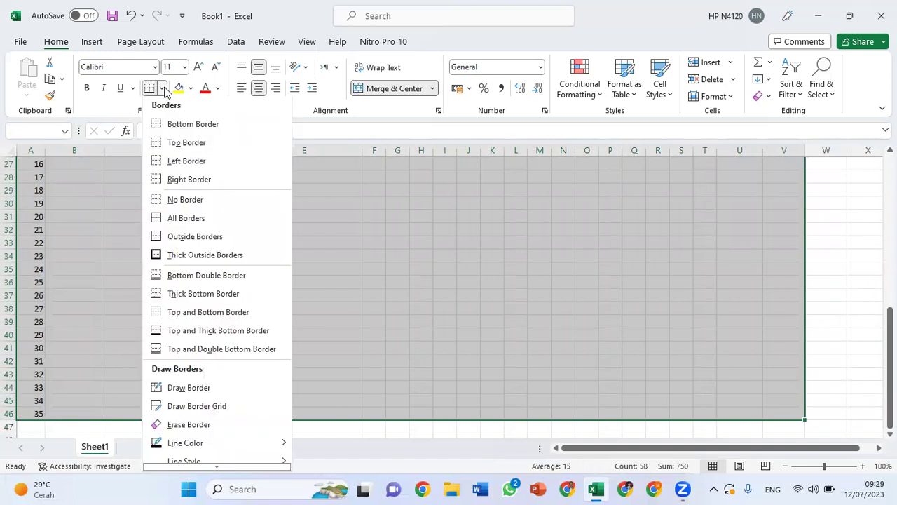
{"action": "left_click", "coordinate": [184, 219]}
{"action": "scroll", "coordinate": [180, 220], "scroll_direction": "up", "scroll_amount": 7}
{"action": "scroll", "coordinate": [190, 252], "scroll_direction": "up", "scroll_amount": 2}
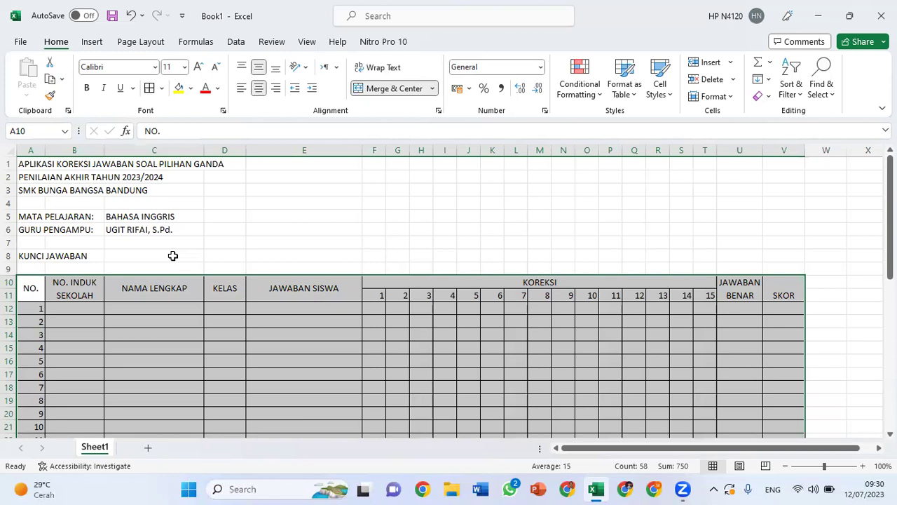
Enter the answer key AABCDEABADACBBA in C8 beside KUNCI JAWABAN.
{"action": "left_click", "coordinate": [172, 255]}
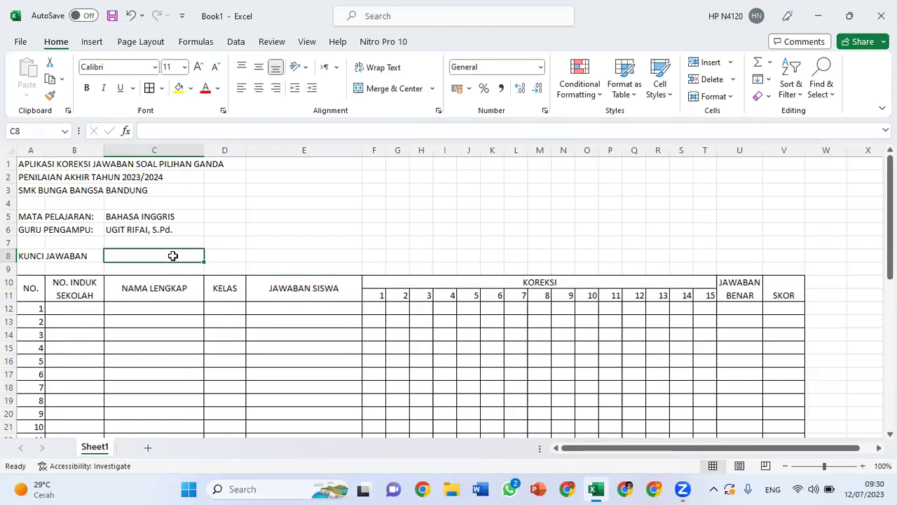
{"action": "type", "text": "AABC"}
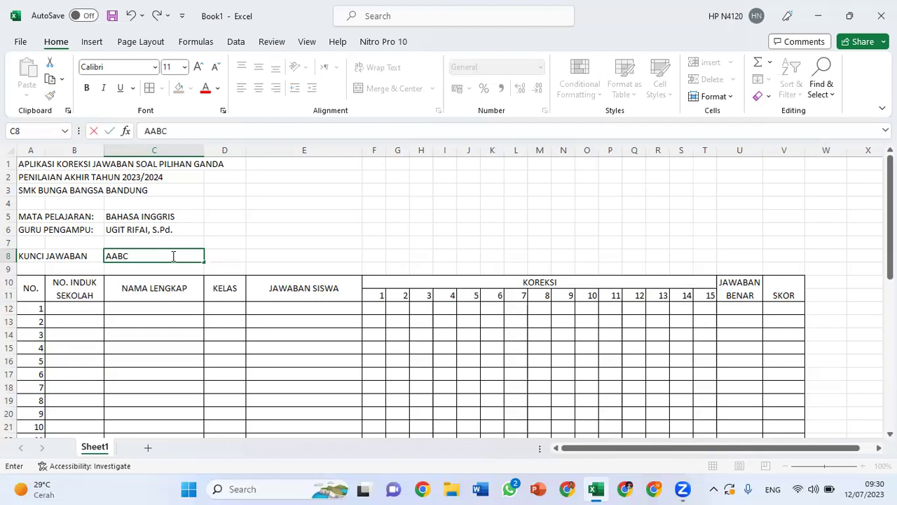
{"action": "type", "text": "D"}
{"action": "type", "text": "EABAD"}
{"action": "type", "text": "AC"}
{"action": "type", "text": "BBA"}
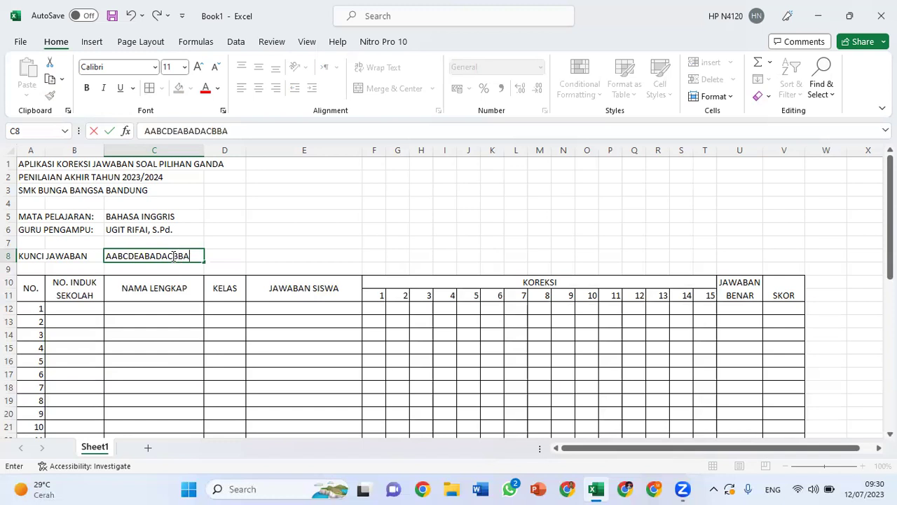
{"action": "key", "text": "Tab"}
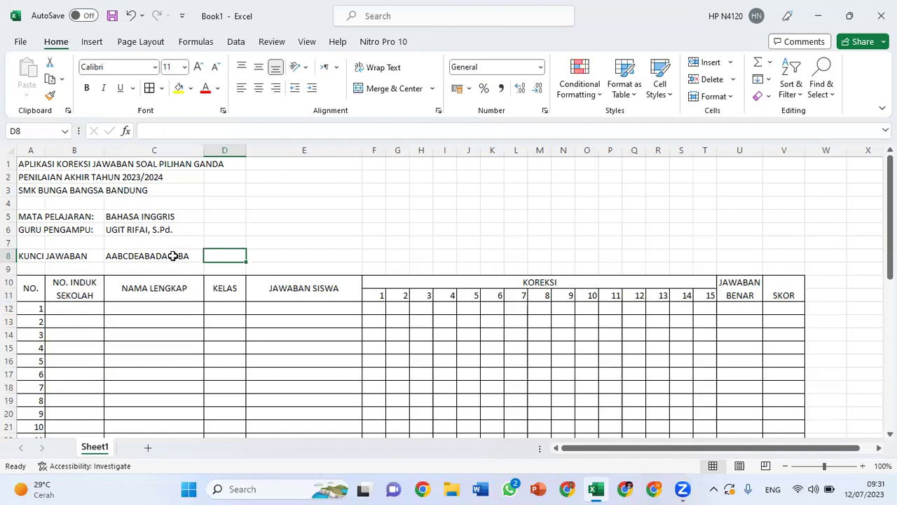
{"action": "left_click", "coordinate": [165, 258]}
Put =LEN(C8) in D8 so it shows the answer key's length of 15.
{"action": "key", "text": "Tab"}
{"action": "left_click", "coordinate": [165, 257]}
{"action": "key", "text": "Tab"}
{"action": "type", "text": "=LEN"}
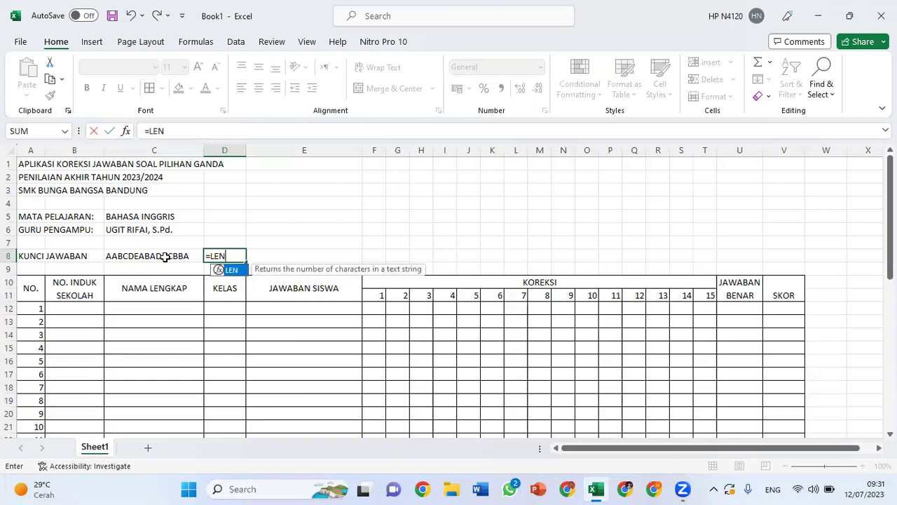
{"action": "type", "text": "("}
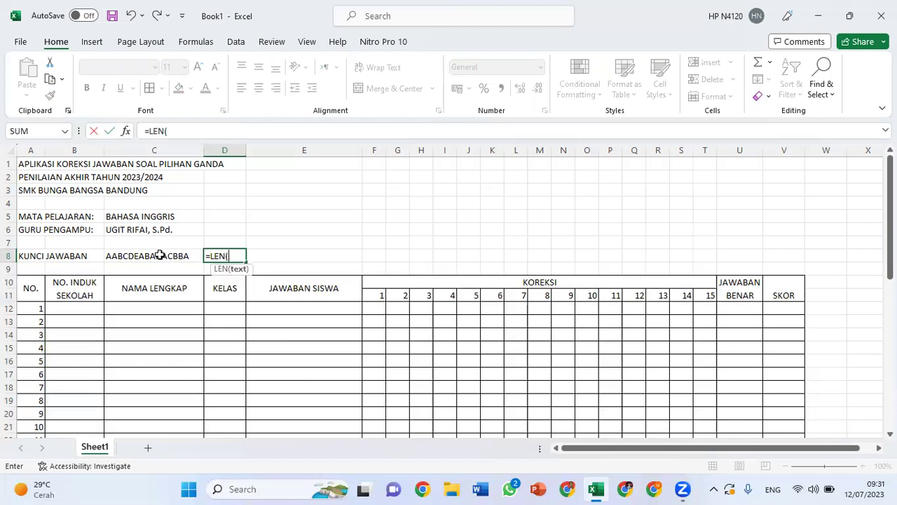
{"action": "left_click", "coordinate": [154, 255]}
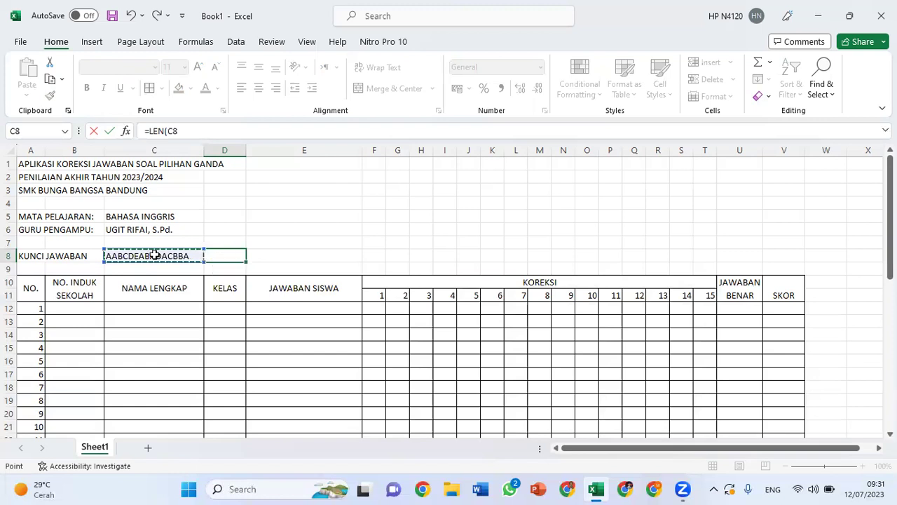
{"action": "key", "text": "Return"}
{"action": "left_click", "coordinate": [236, 257]}
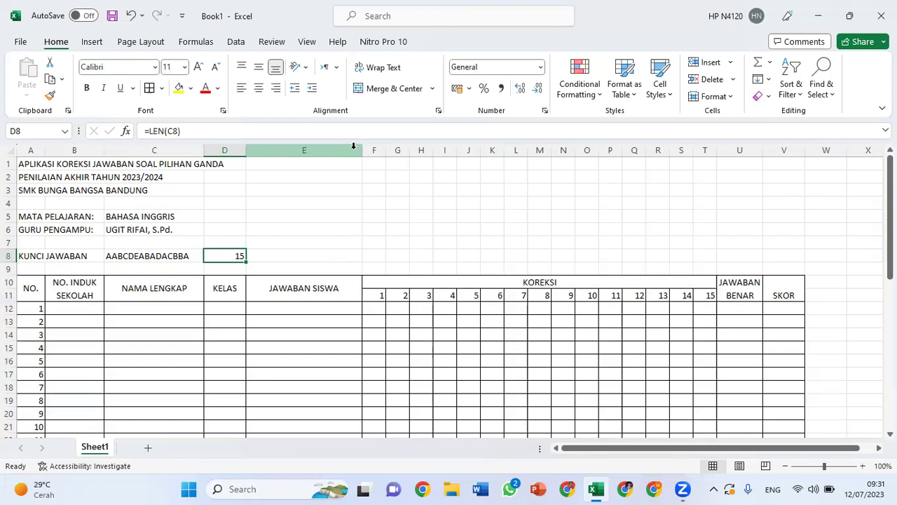
{"action": "left_click", "coordinate": [354, 146]}
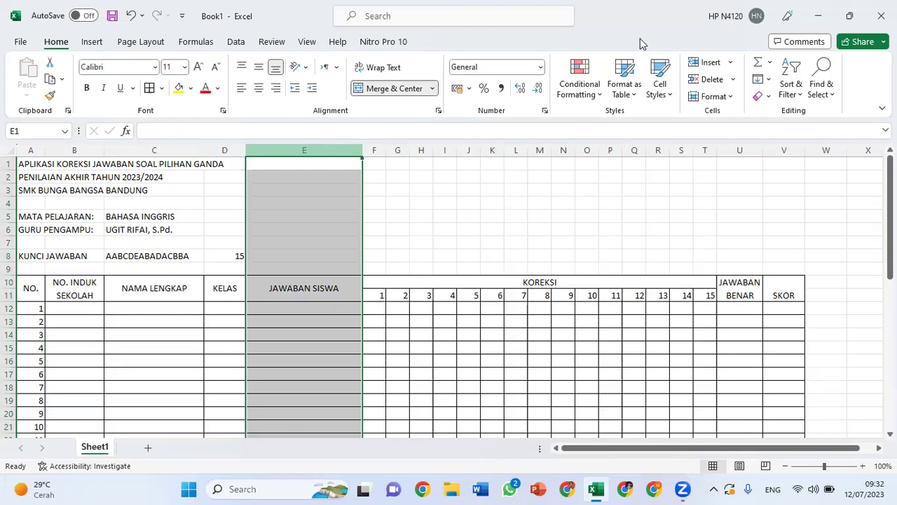
Insert a blank column at F, between JAWABAN SISWA and KOREKSI.
{"action": "left_click", "coordinate": [710, 63]}
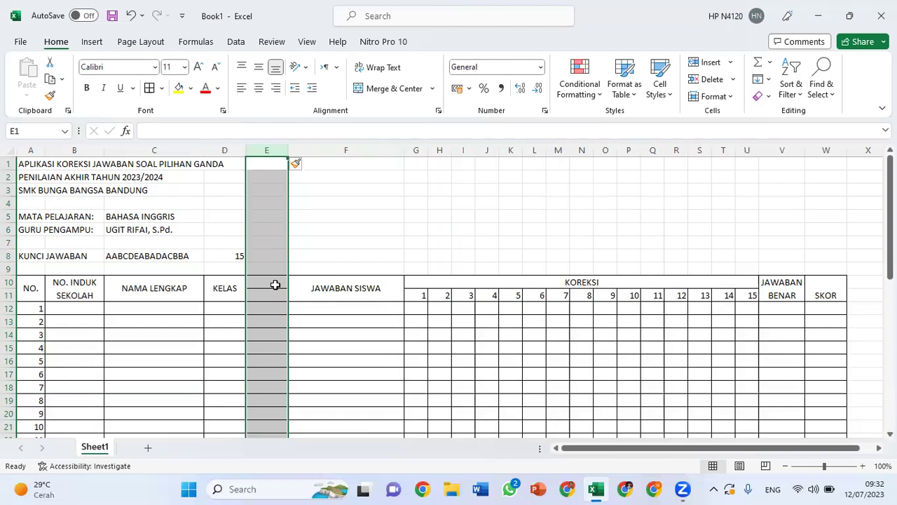
{"action": "key", "text": "ctrl+z"}
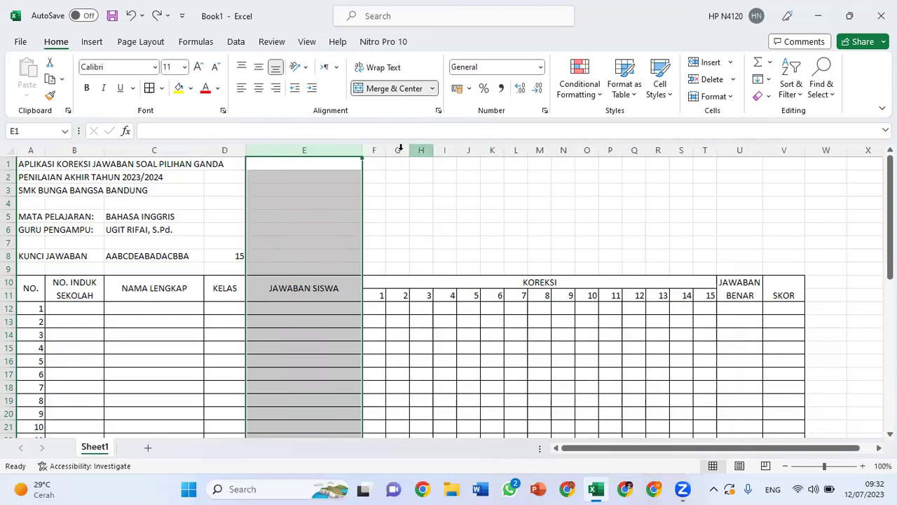
{"action": "left_click", "coordinate": [377, 150]}
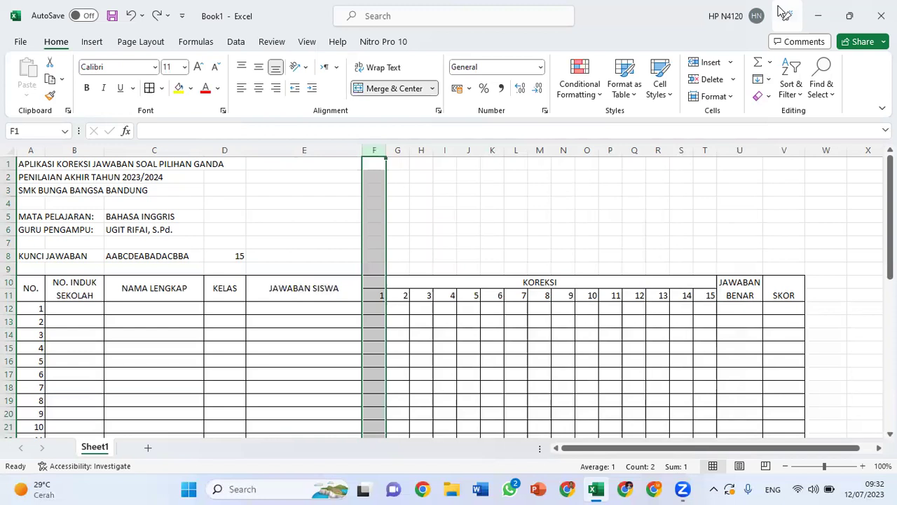
{"action": "left_click", "coordinate": [705, 68]}
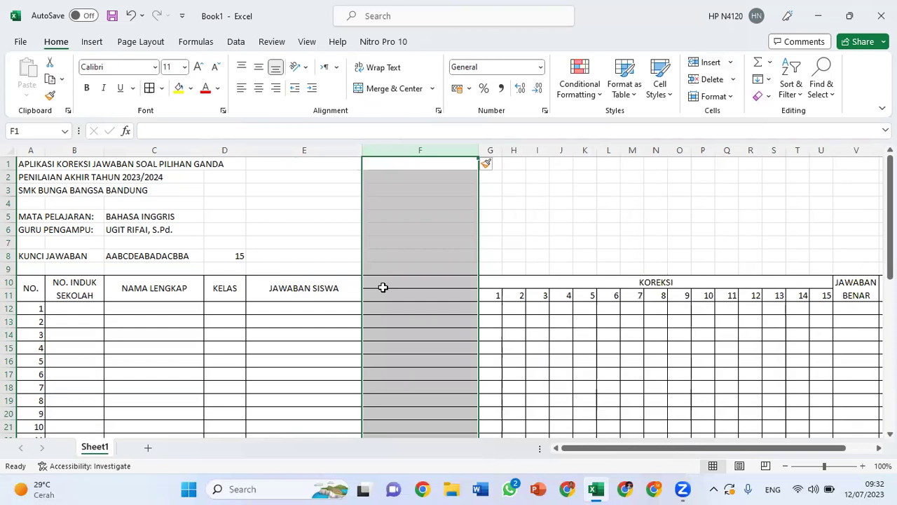
Add a CEK JAWABAN header merged over F10:F11 and narrow column F.
{"action": "left_click", "coordinate": [383, 286]}
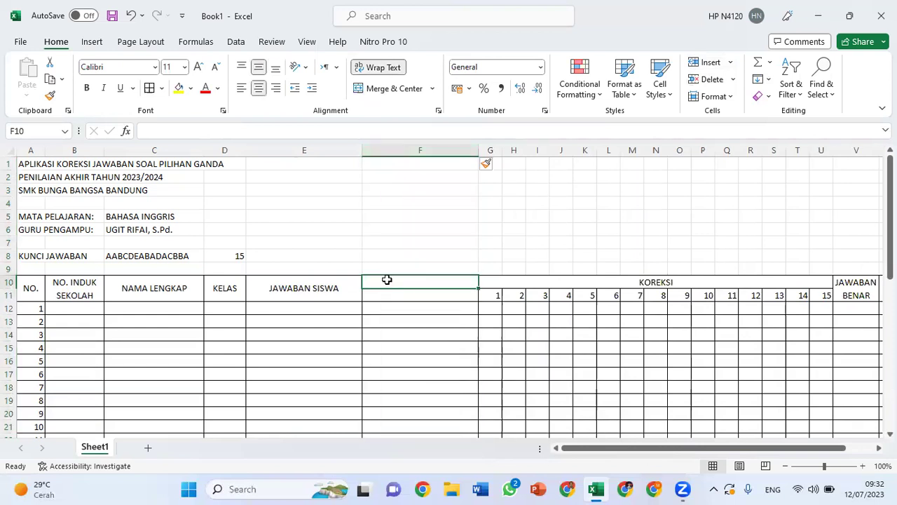
{"action": "type", "text": "CEK "}
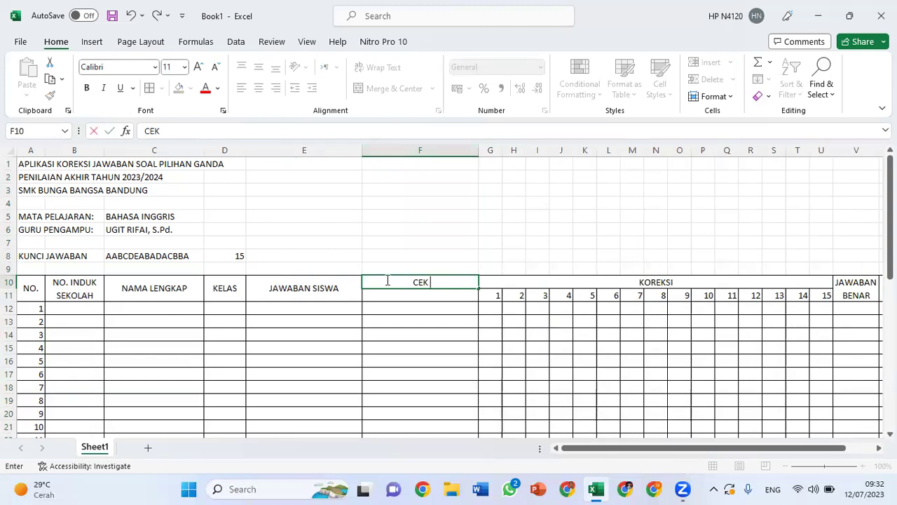
{"action": "type", "text": "JAWABAN"}
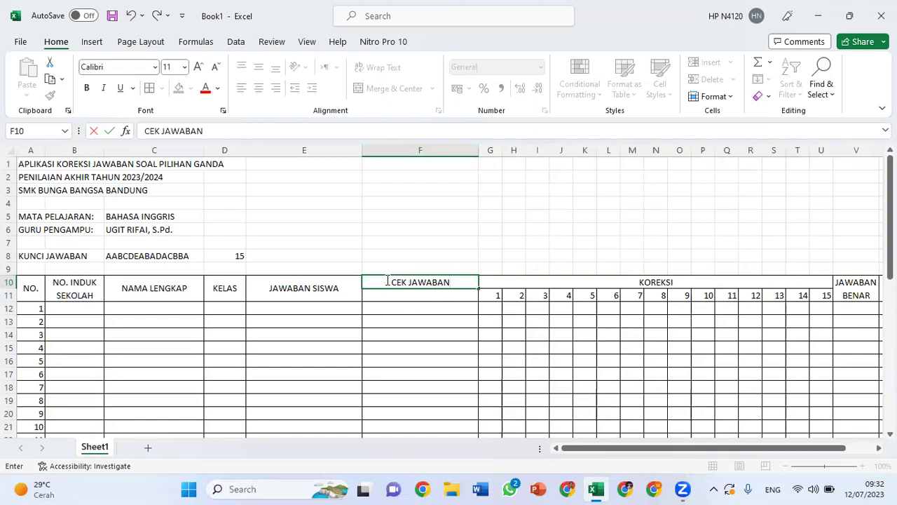
{"action": "left_click_drag", "start_coordinate": [387, 279], "coordinate": [387, 293]}
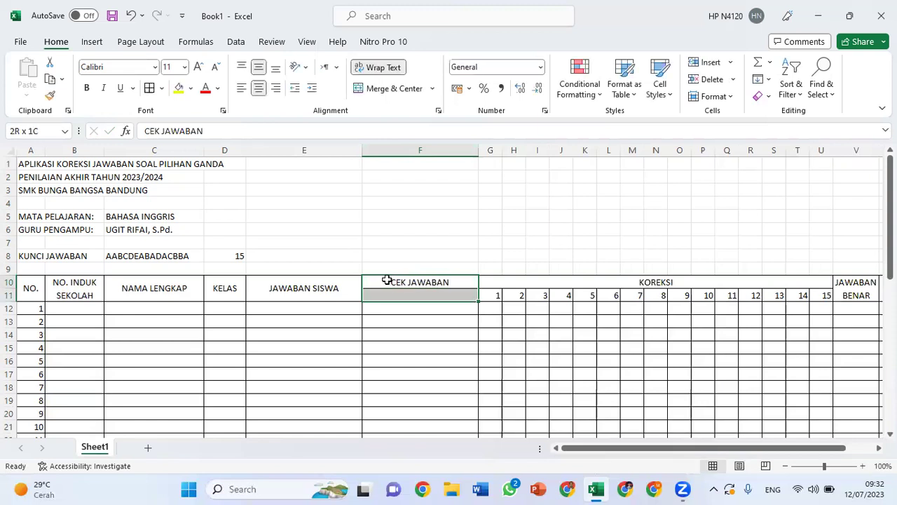
{"action": "left_click", "coordinate": [364, 88]}
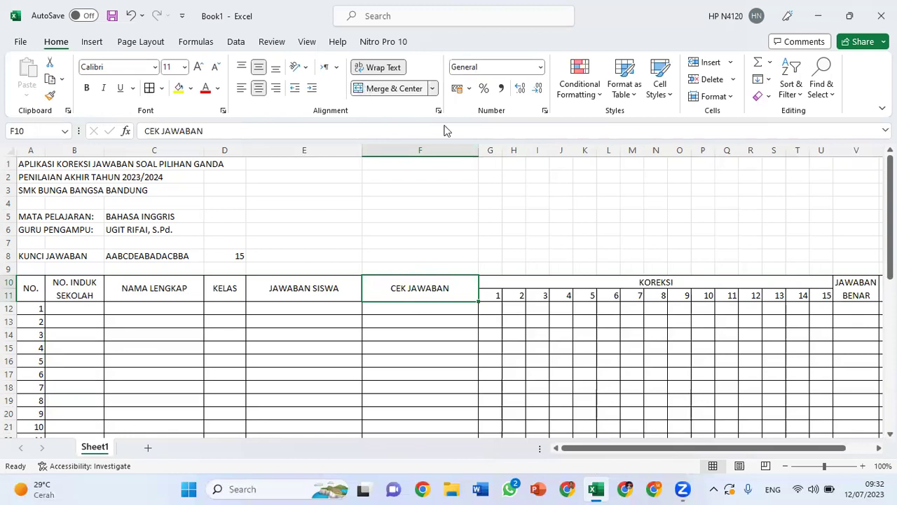
{"action": "left_click", "coordinate": [471, 176]}
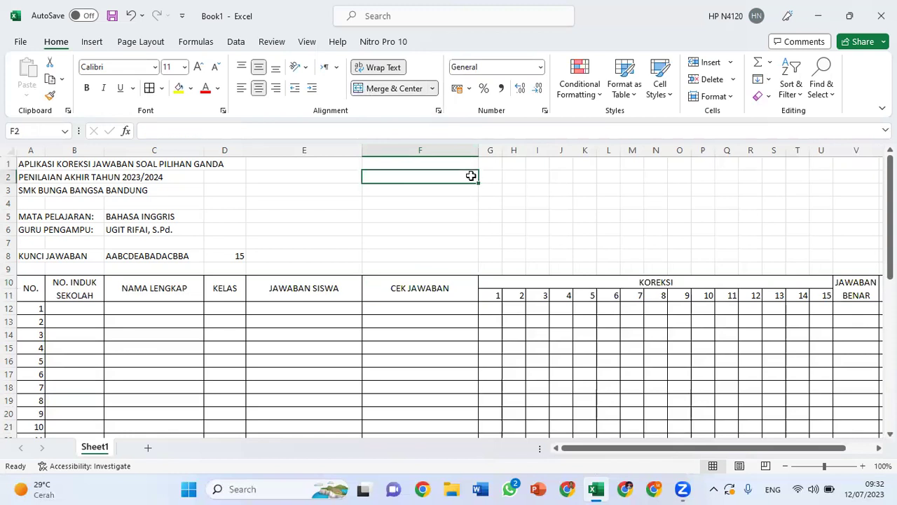
{"action": "left_click_drag", "start_coordinate": [482, 153], "coordinate": [416, 165]}
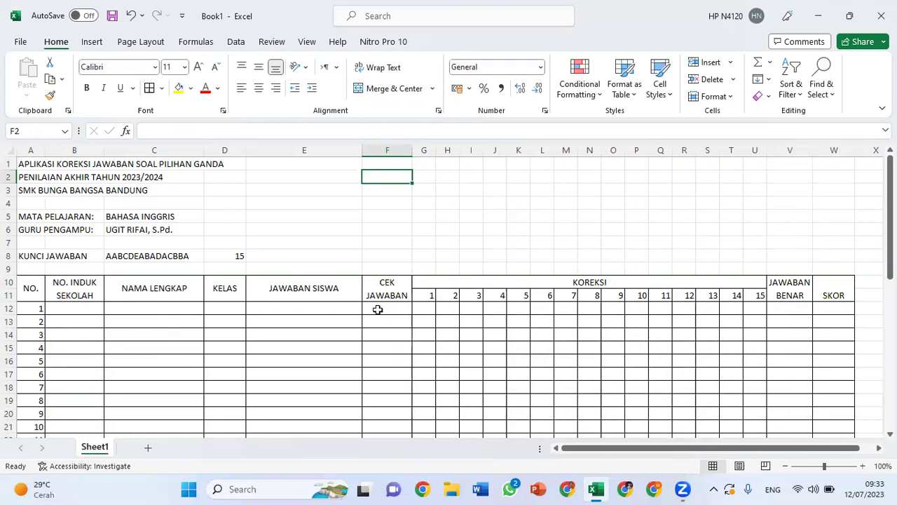
Fill row 12 with student 1's ID number, full name, class X OTO and answers AABBCCABAEDEDEA.
{"action": "left_click", "coordinate": [79, 310]}
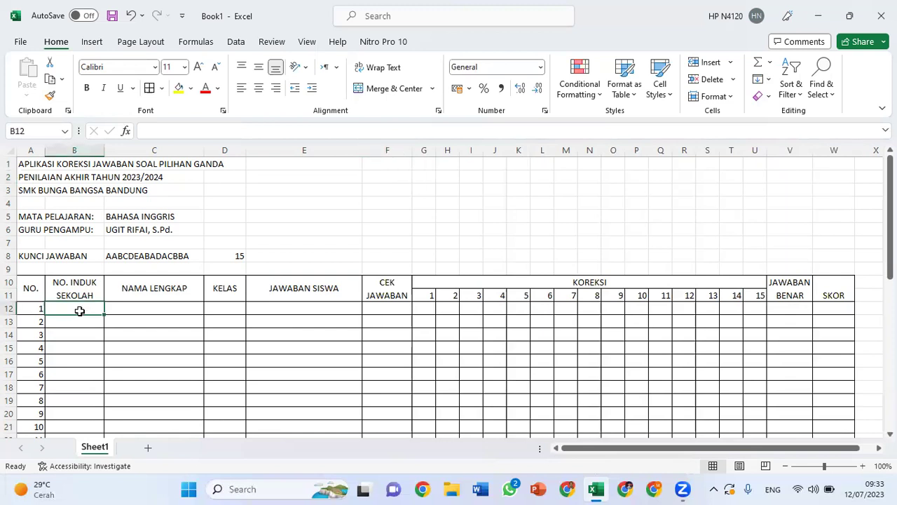
{"action": "type", "text": "2"}
{"action": "type", "text": "324100001"}
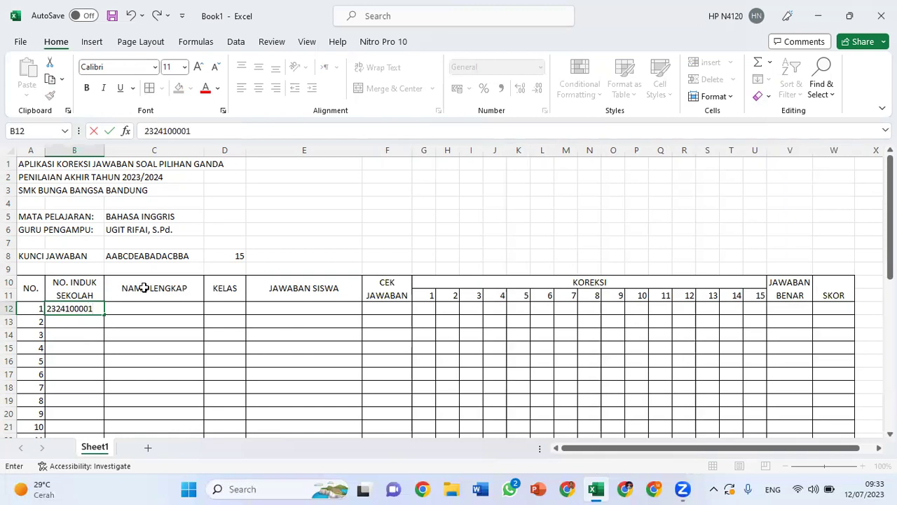
{"action": "left_click", "coordinate": [151, 307]}
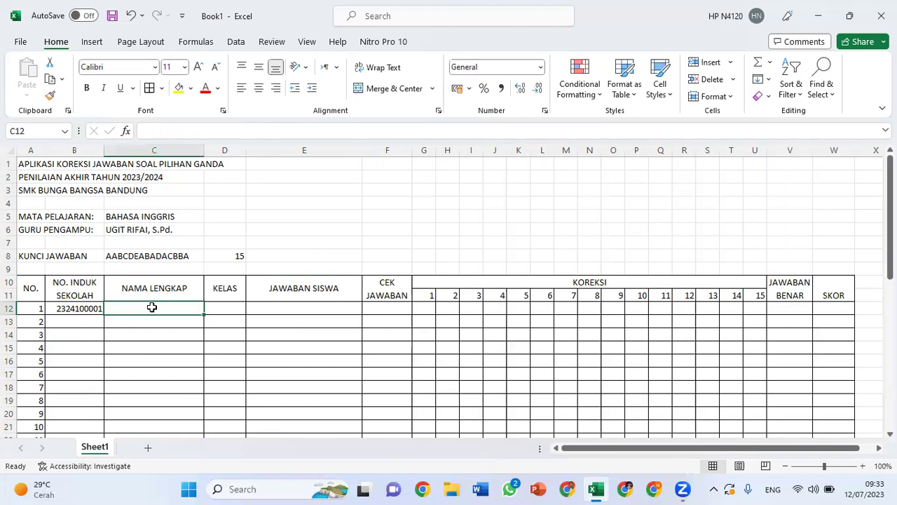
{"action": "type", "text": "AANG"}
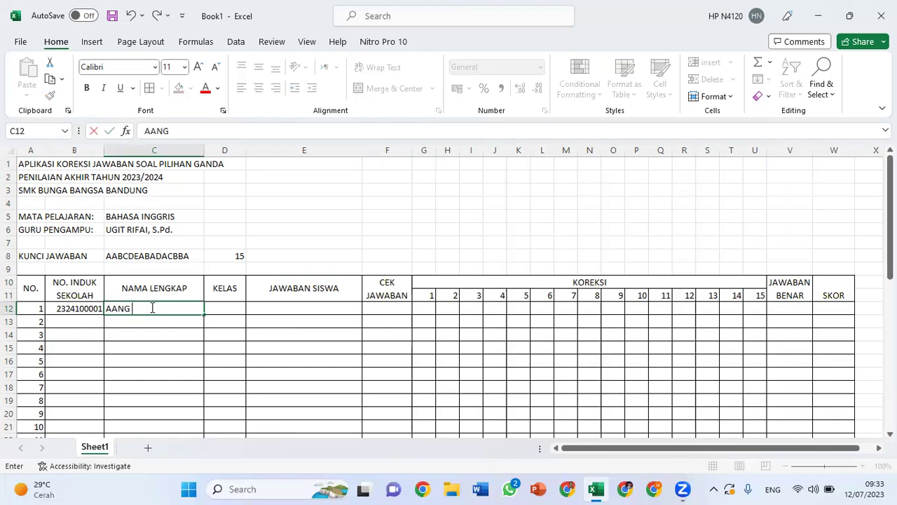
{"action": "type", "text": " M"}
{"action": "type", "text": "UZAFFAR"}
{"action": "key", "text": "Tab"}
{"action": "type", "text": "X"}
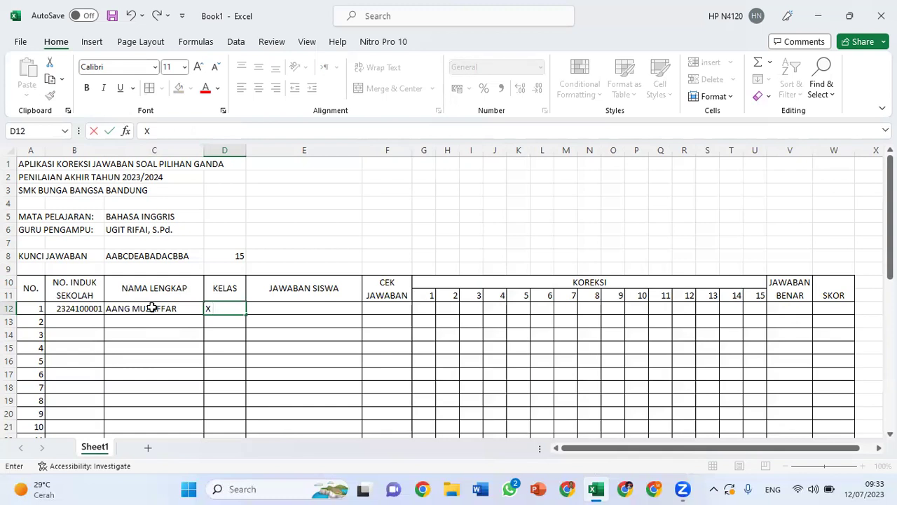
{"action": "type", "text": " OTO"}
{"action": "key", "text": "Tab"}
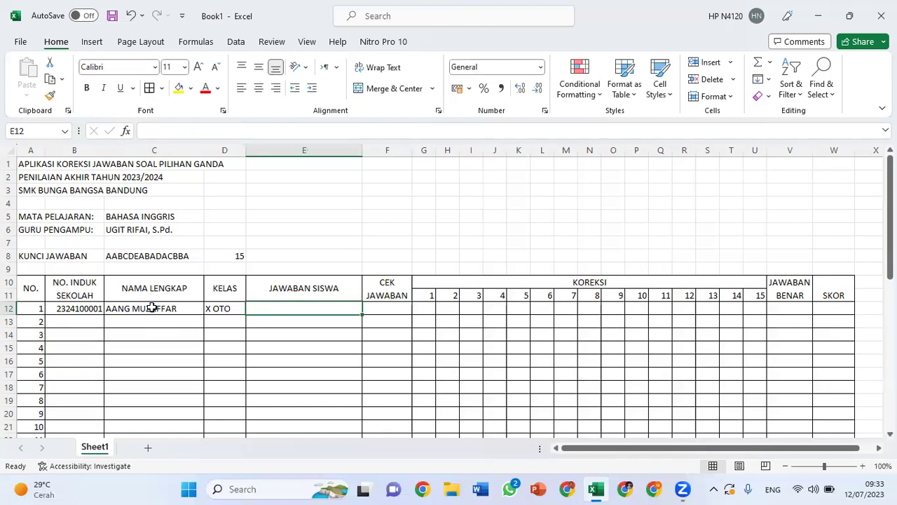
{"action": "type", "text": "AA"}
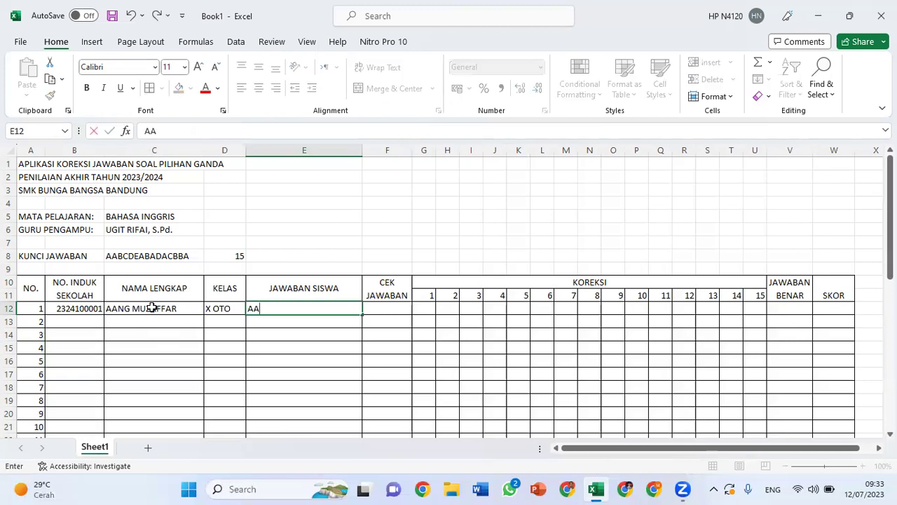
{"action": "type", "text": "BBC"}
{"action": "type", "text": "CABAEDEDE"}
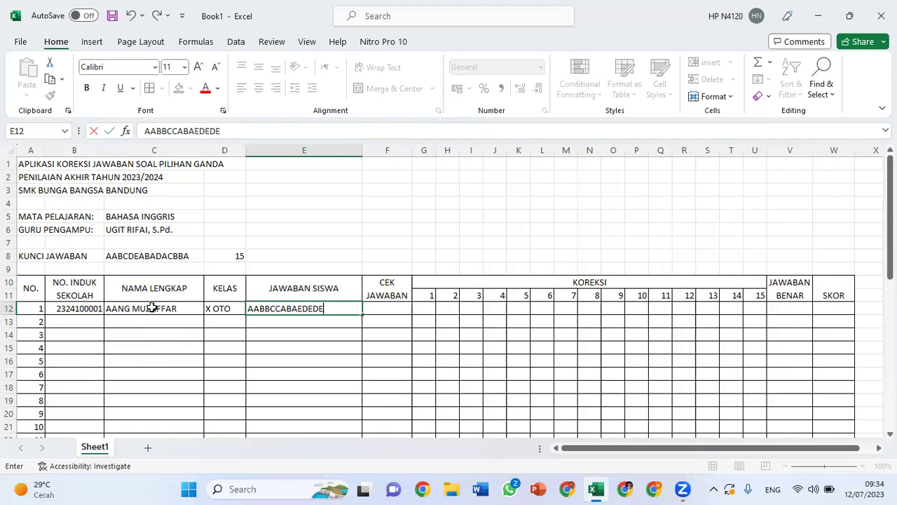
{"action": "type", "text": "A"}
{"action": "key", "text": "Tab"}
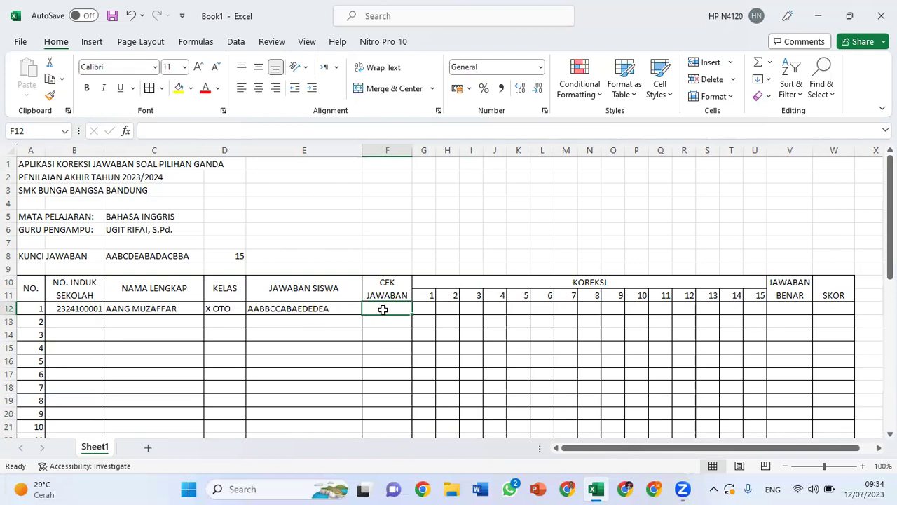
Enter =LEN(E12) in F12 to count 15 answer letters, then undo it.
{"action": "left_click", "coordinate": [330, 310]}
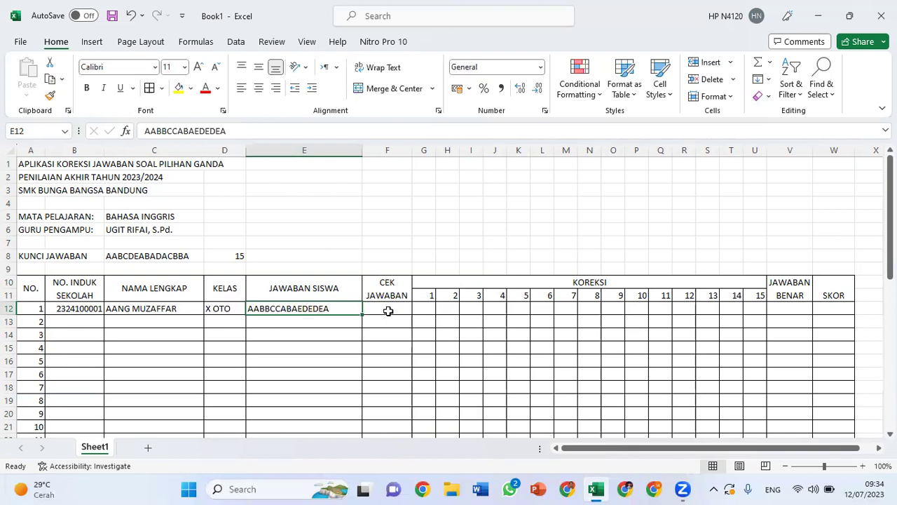
{"action": "left_click", "coordinate": [388, 310]}
{"action": "type", "text": "="}
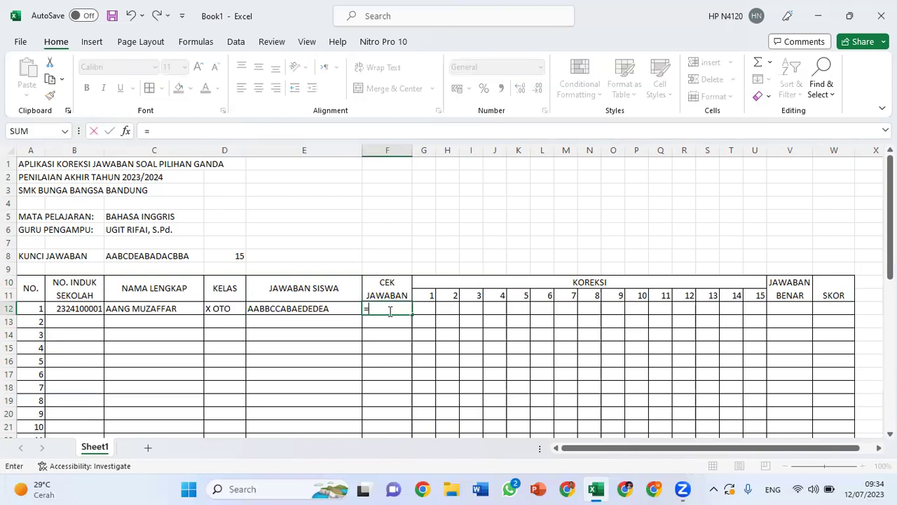
{"action": "type", "text": "LEN("}
{"action": "left_click", "coordinate": [335, 309]}
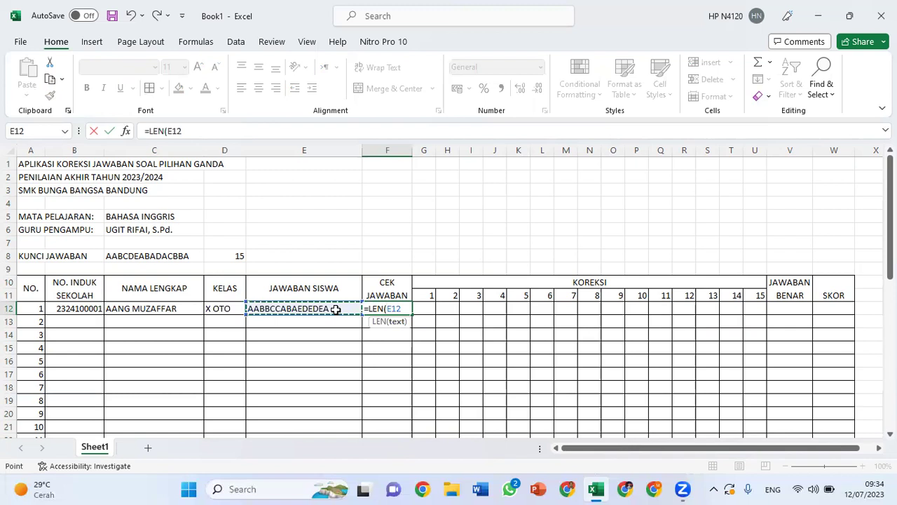
{"action": "key", "text": "Return"}
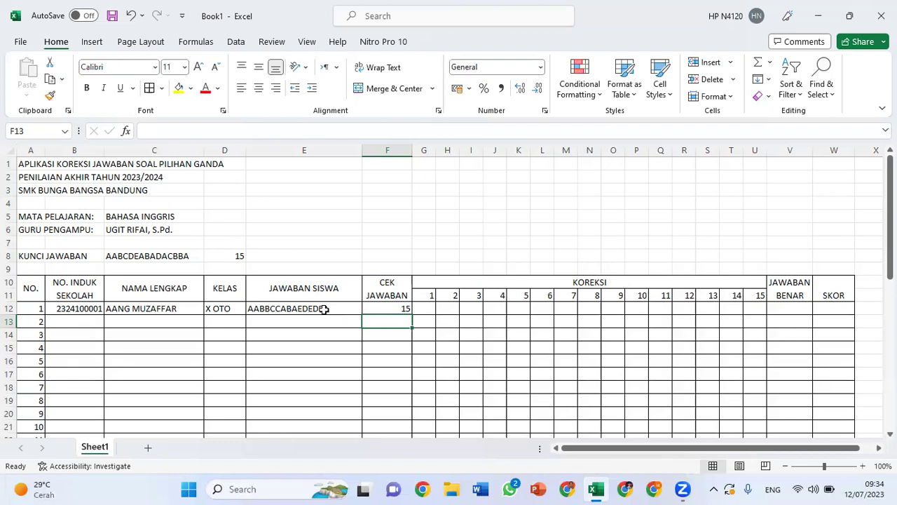
{"action": "key", "text": "ctrl+z"}
Redo the F12 length formula and enter student 2's answers AABXBCBCDAEAABA in E13.
{"action": "key", "text": "ctrl+y"}
{"action": "key", "text": "Left"}
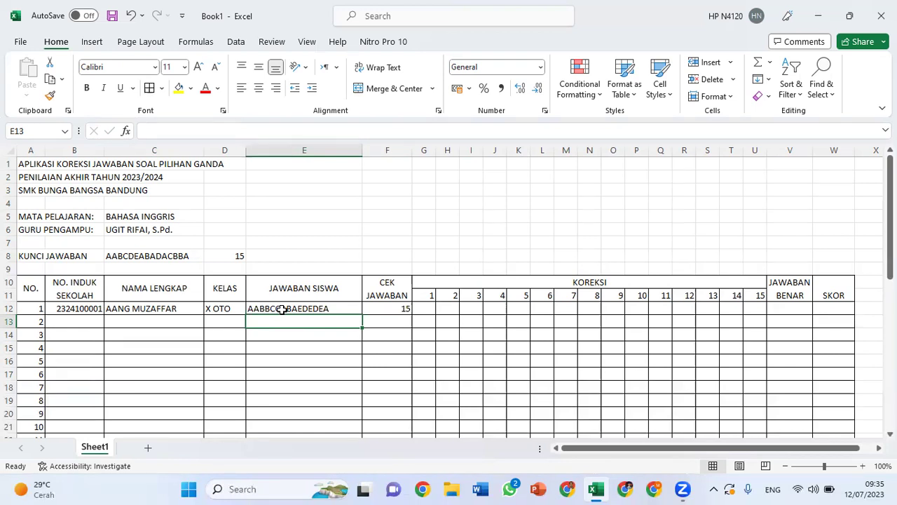
{"action": "type", "text": "AA"}
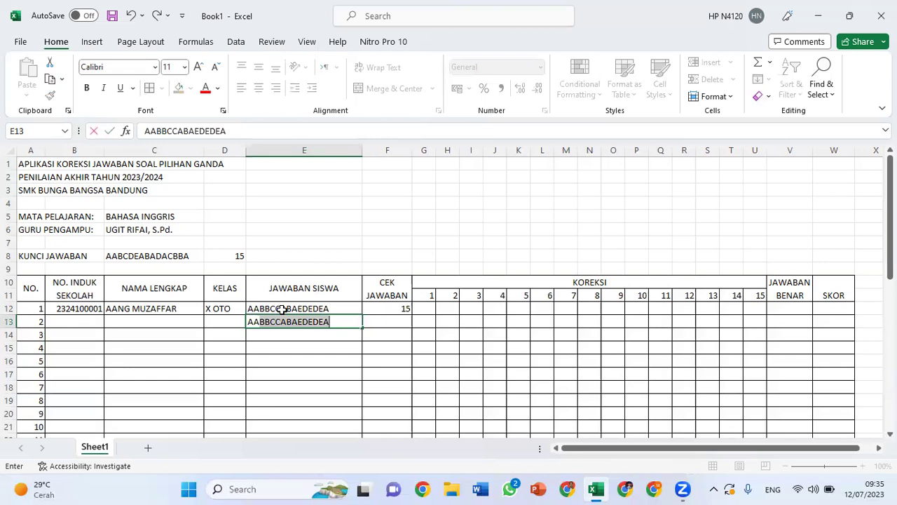
{"action": "type", "text": "B"}
{"action": "type", "text": "X"}
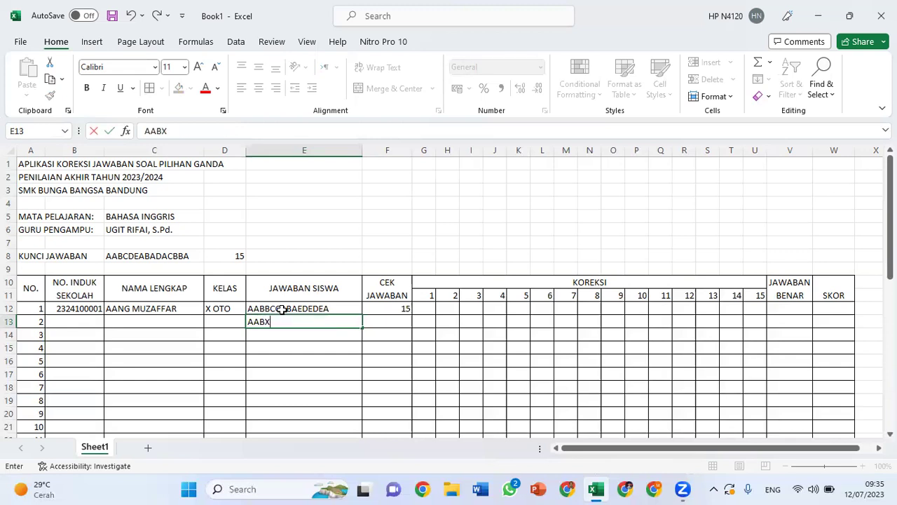
{"action": "type", "text": "BCBC"}
{"action": "type", "text": "DA"}
{"action": "type", "text": "EAABA"}
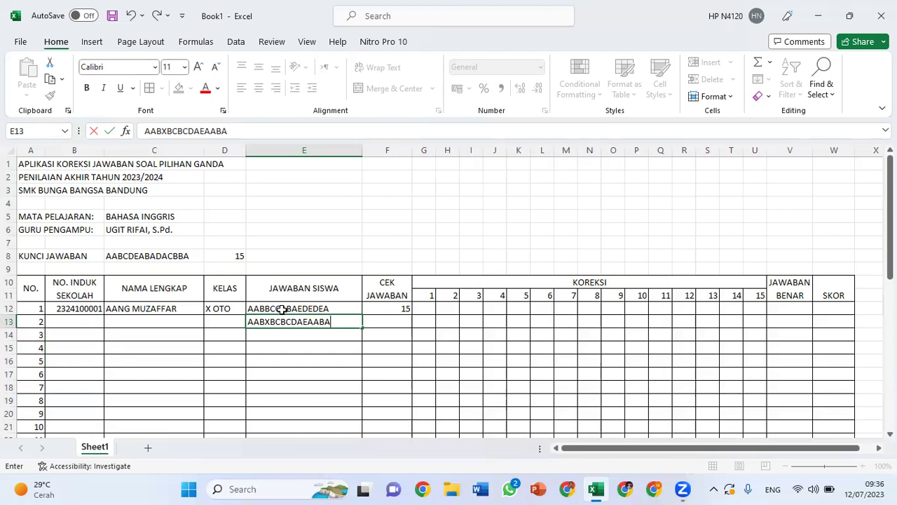
{"action": "key", "text": "Return"}
{"action": "key", "text": "Up"}
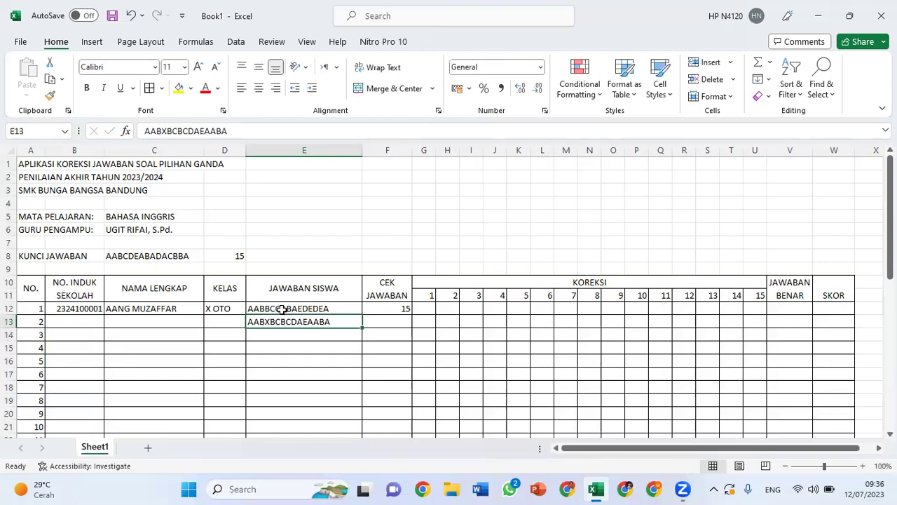
{"action": "key", "text": "Right"}
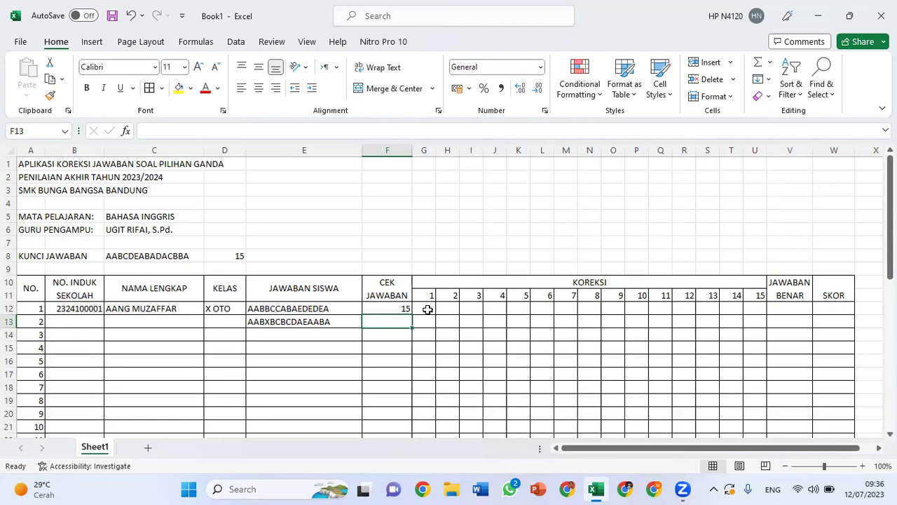
Begin a formula with = in G12, student 1's first KOREKSI cell.
{"action": "left_click", "coordinate": [427, 309]}
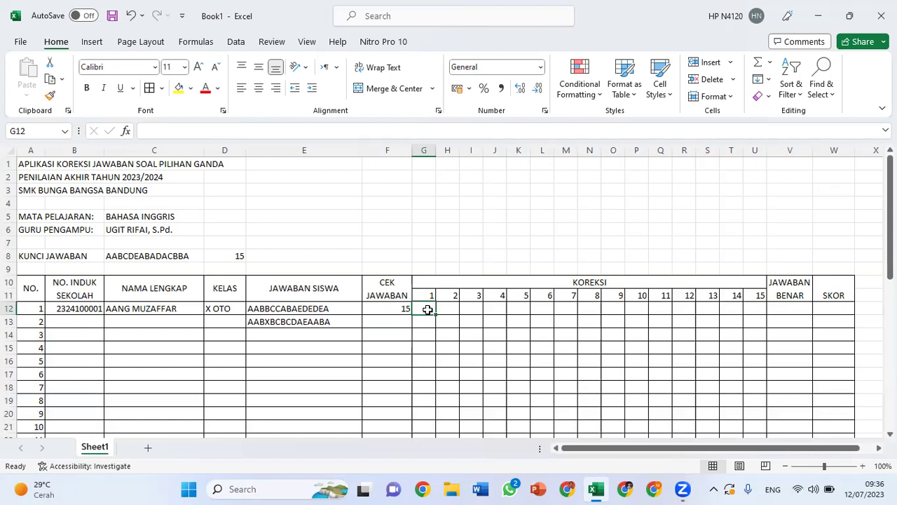
{"action": "type", "text": "="}
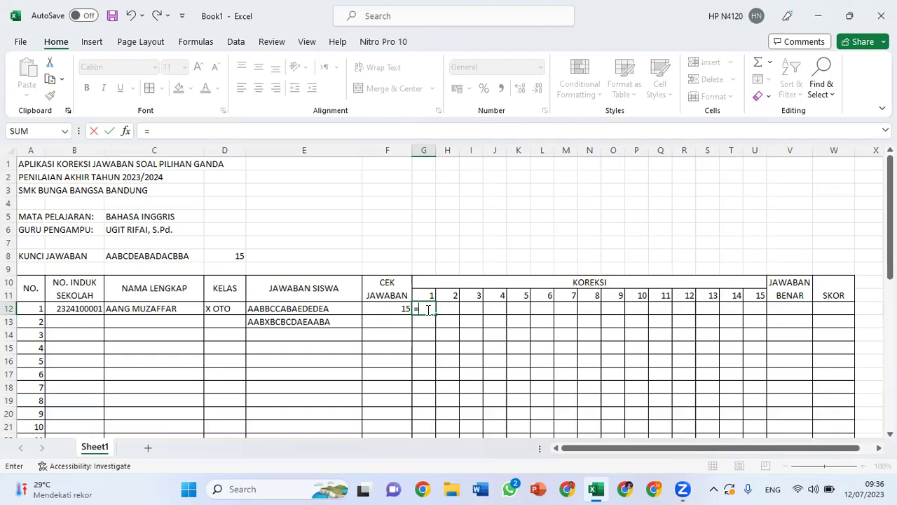
Extend G12's formula to =IF(G11>D8, comparing question 1 against the key length.
{"action": "type", "text": "IF"}
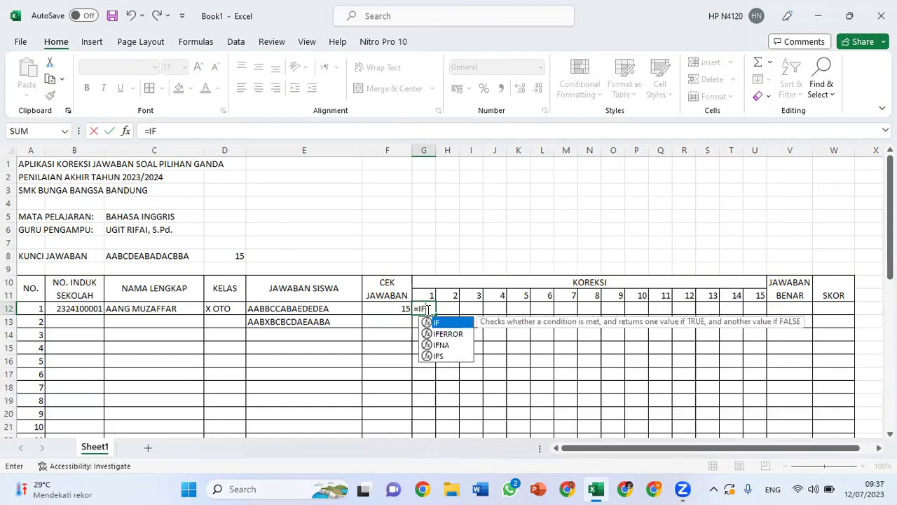
{"action": "type", "text": "("}
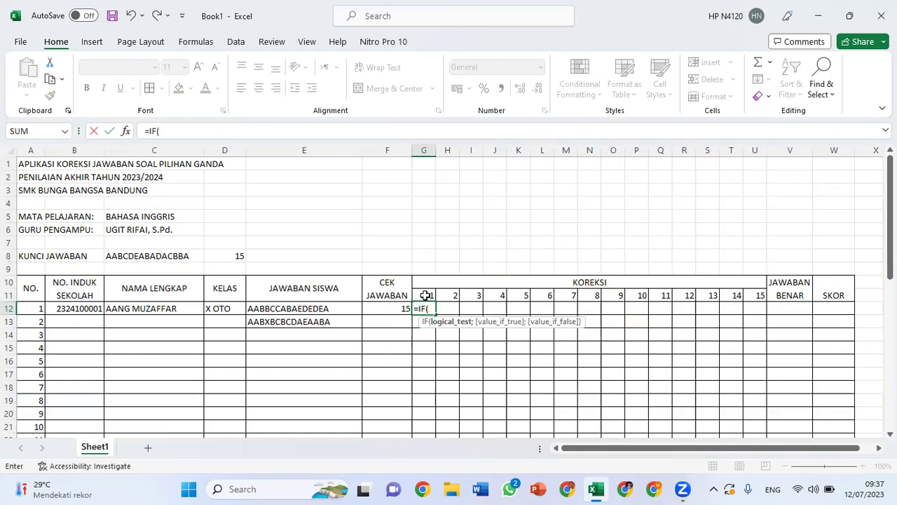
{"action": "left_click", "coordinate": [425, 295]}
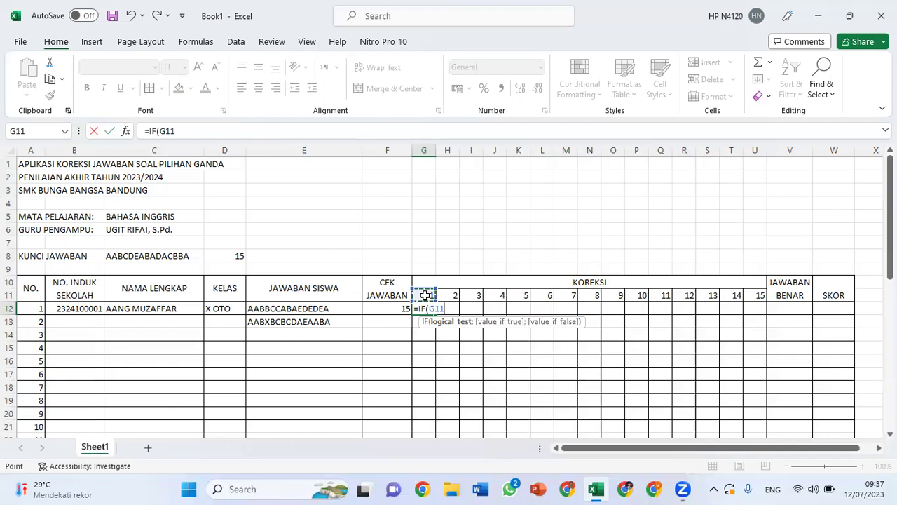
{"action": "type", "text": ">"}
{"action": "left_click", "coordinate": [233, 256]}
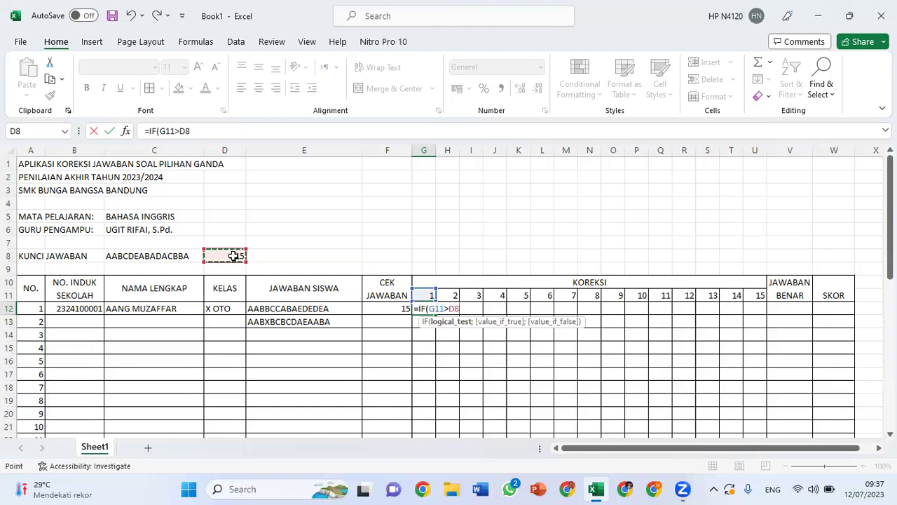
Give G12's IF an empty-text "" result and begin a nested IF: =IF(G11>D8;"";IF(.
{"action": "type", "text": ";"}
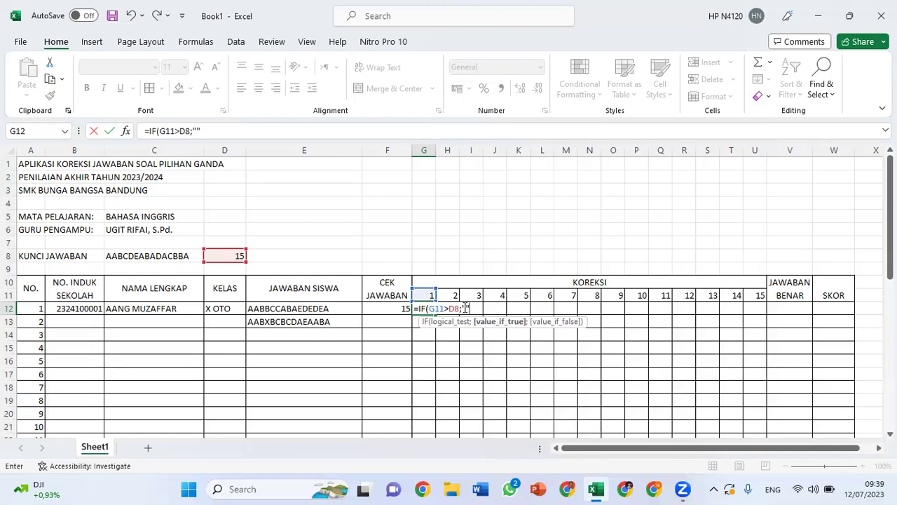
{"action": "type", "text": ";"}
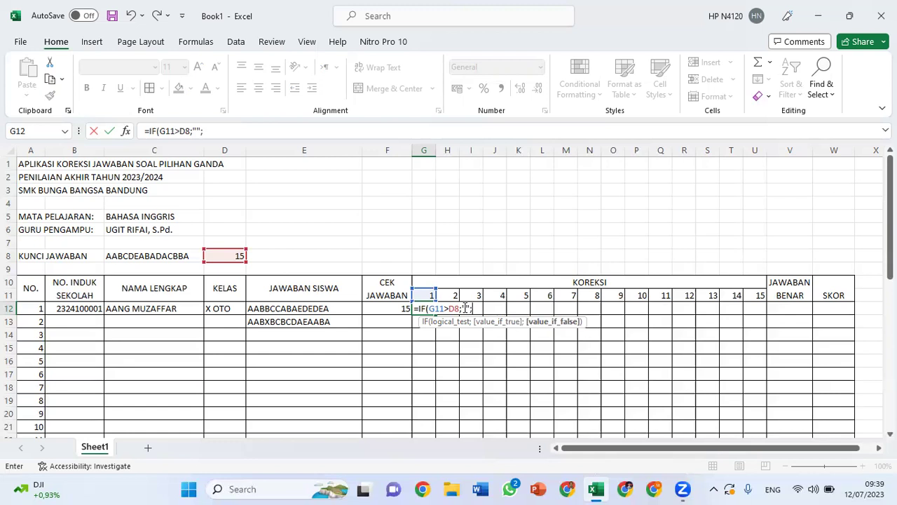
{"action": "type", "text": "IF"}
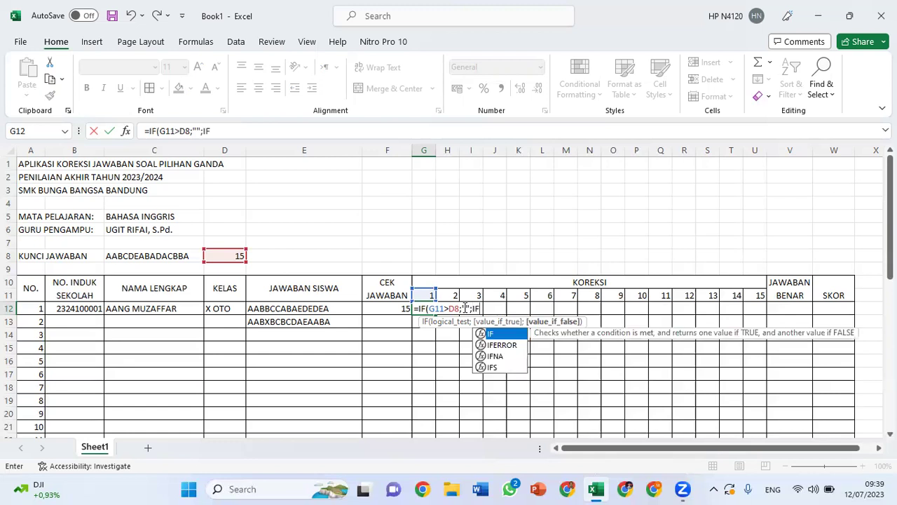
{"action": "type", "text": "("}
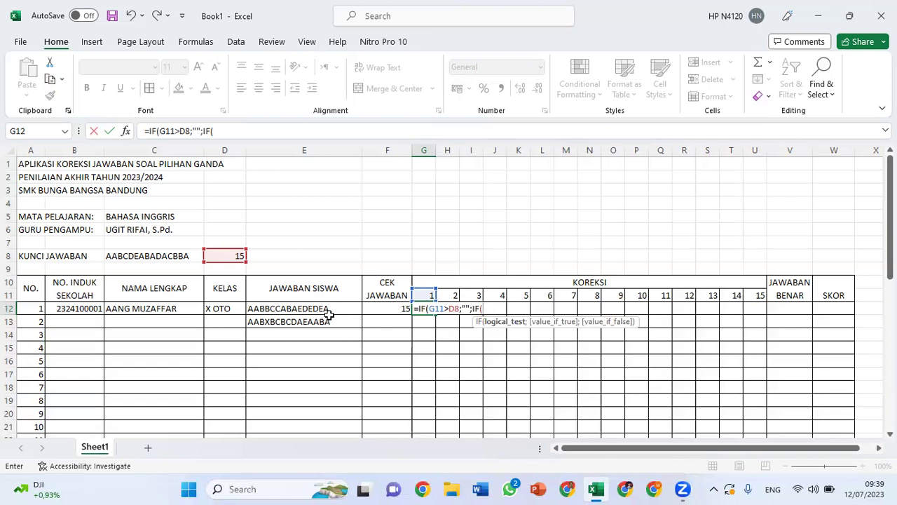
Extend G12's nested IF with MID(E12;G11;1)= to extract student 1's answer at position G11.
{"action": "type", "text": "M"}
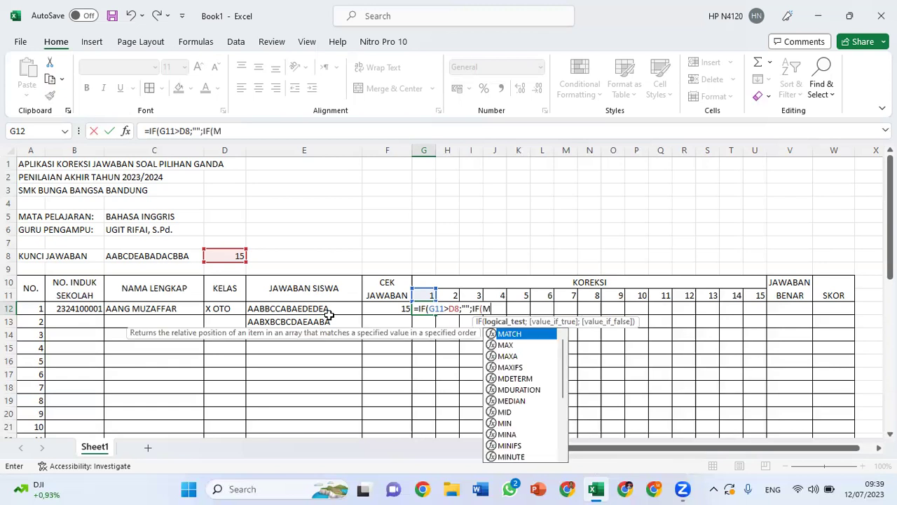
{"action": "type", "text": "ID"}
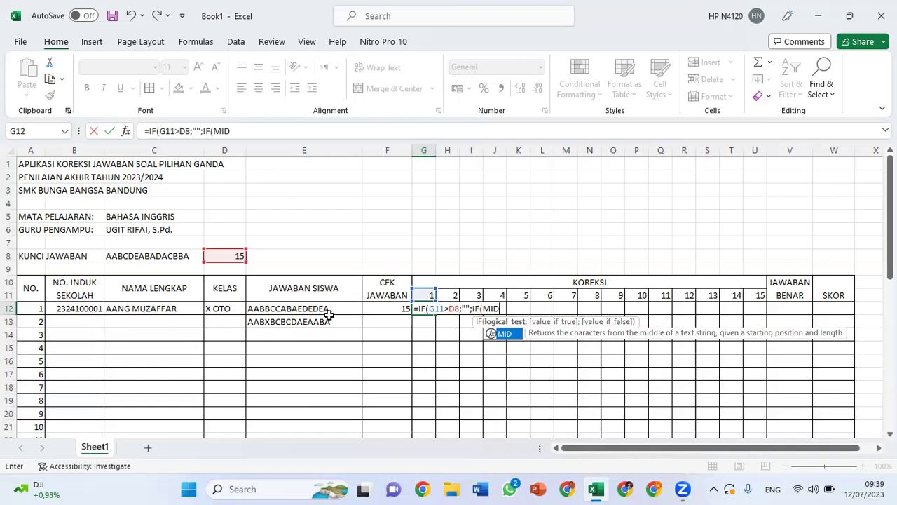
{"action": "type", "text": "("}
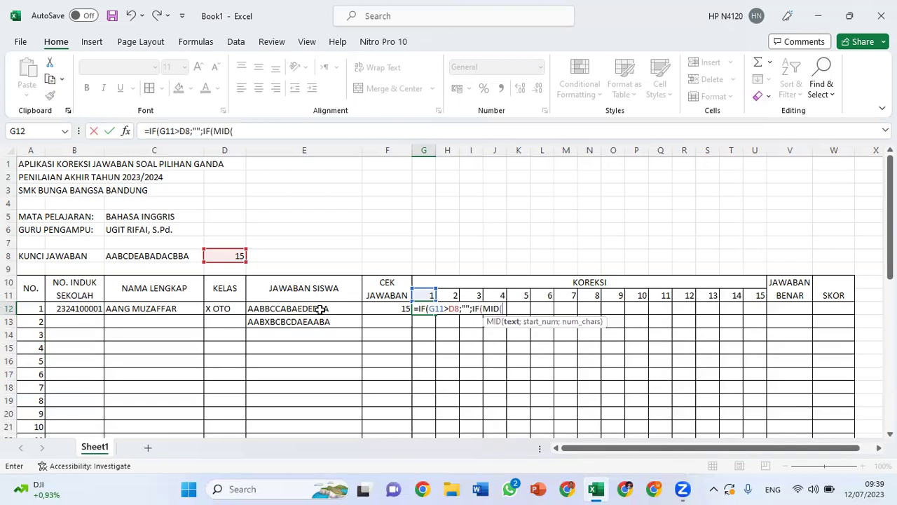
{"action": "left_click", "coordinate": [320, 309]}
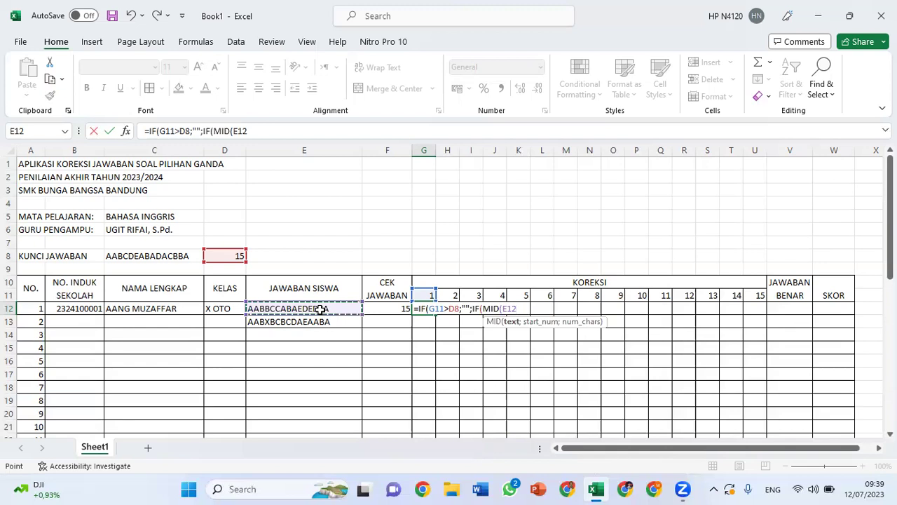
{"action": "type", "text": ";"}
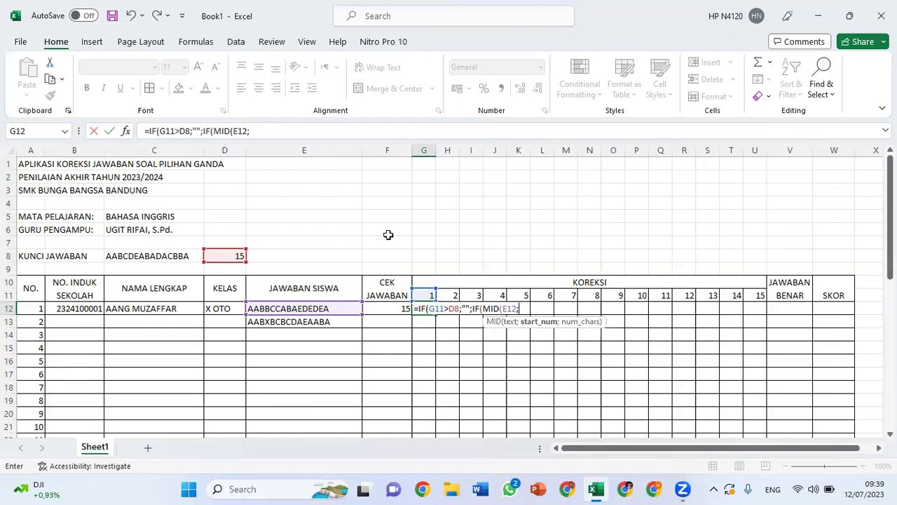
{"action": "left_click", "coordinate": [423, 295]}
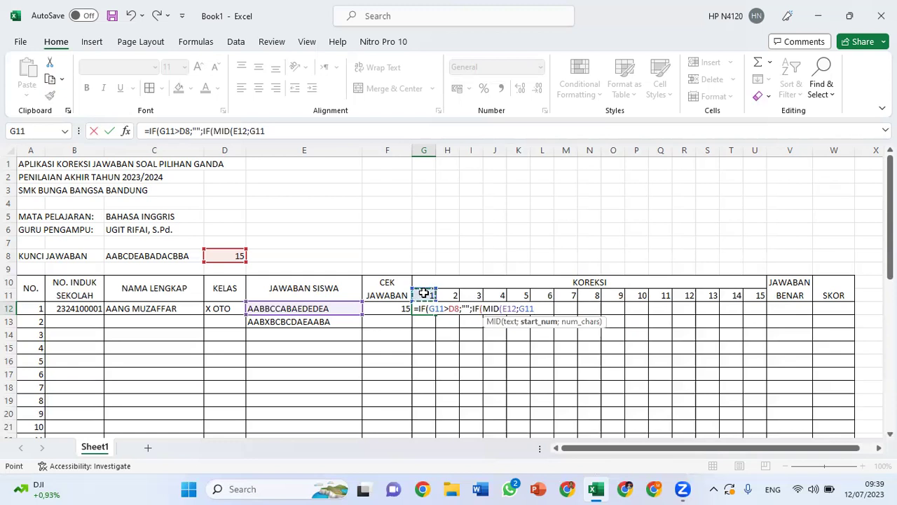
{"action": "type", "text": ";"}
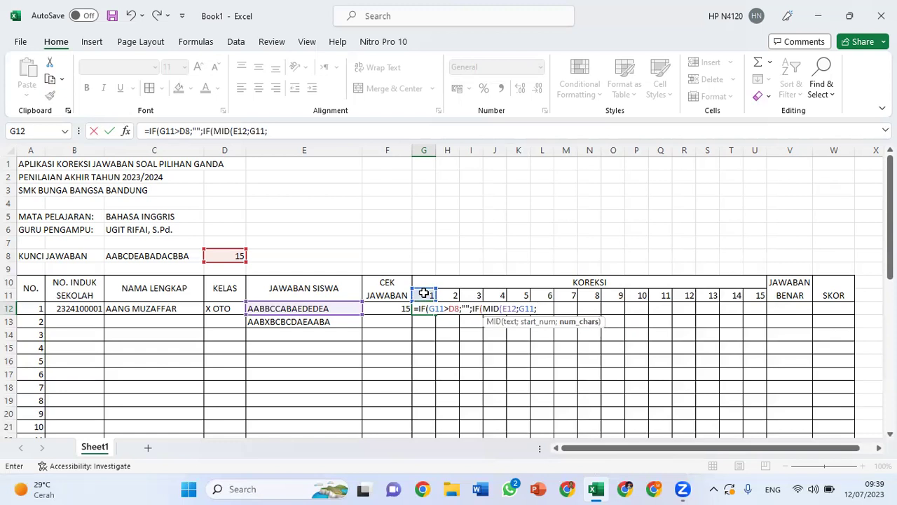
{"action": "type", "text": "1"}
{"action": "type", "text": ")="}
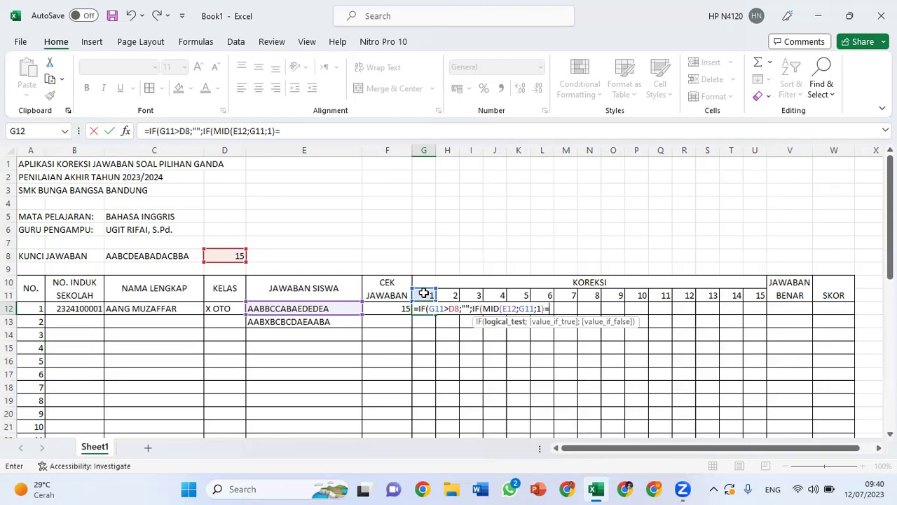
{"action": "type", "text": "MID("}
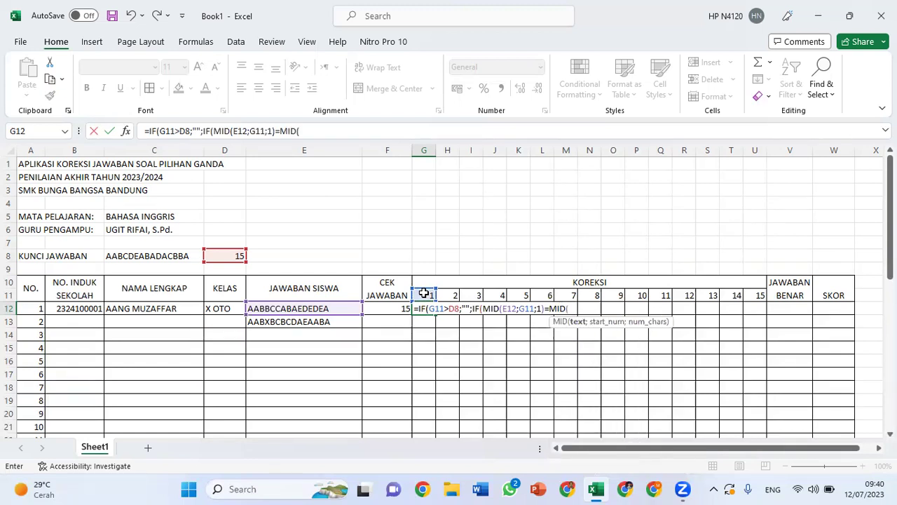
Compare against MID(C8;G11;1), return 1 or 0, and commit G12's completed formula.
{"action": "left_click", "coordinate": [166, 252]}
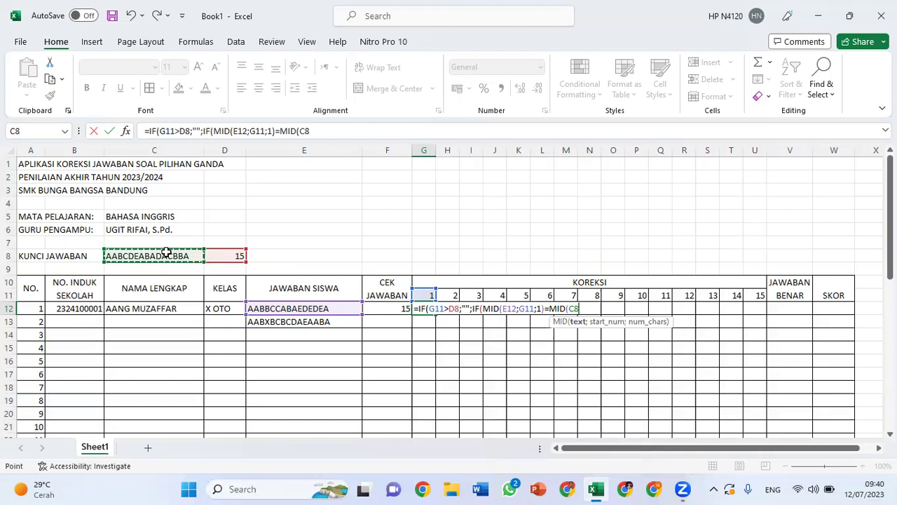
{"action": "type", "text": ";"}
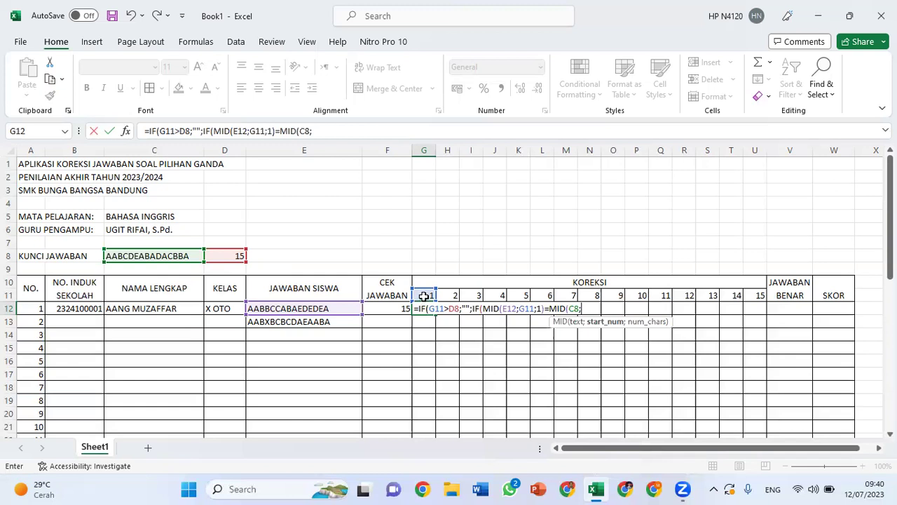
{"action": "left_click", "coordinate": [424, 296]}
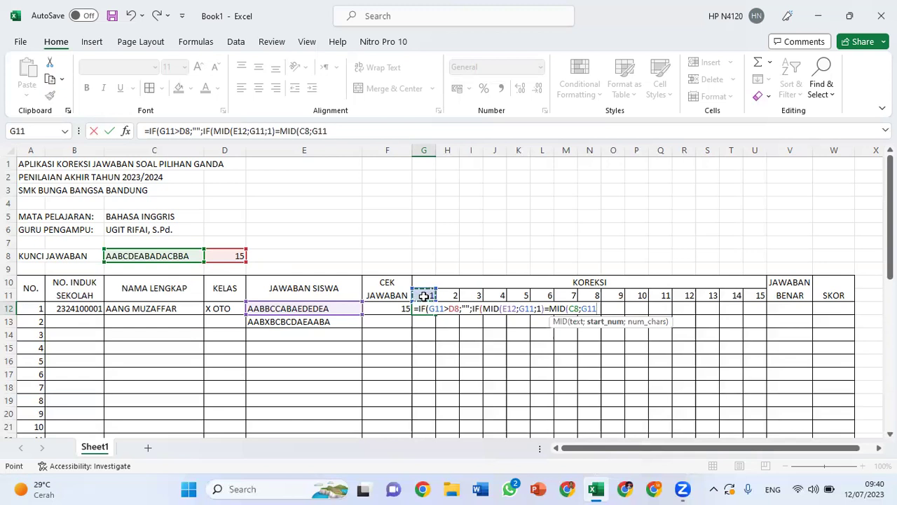
{"action": "type", "text": ";"}
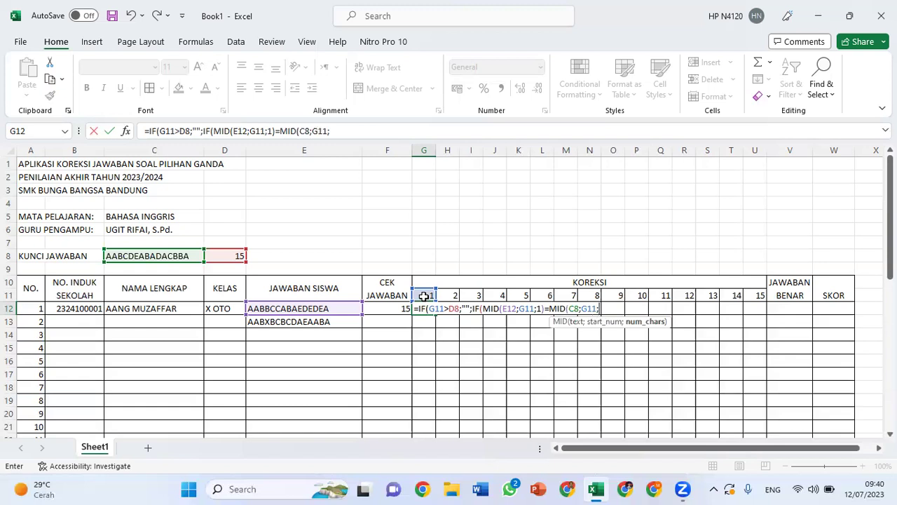
{"action": "type", "text": "1"}
{"action": "type", "text": ")"}
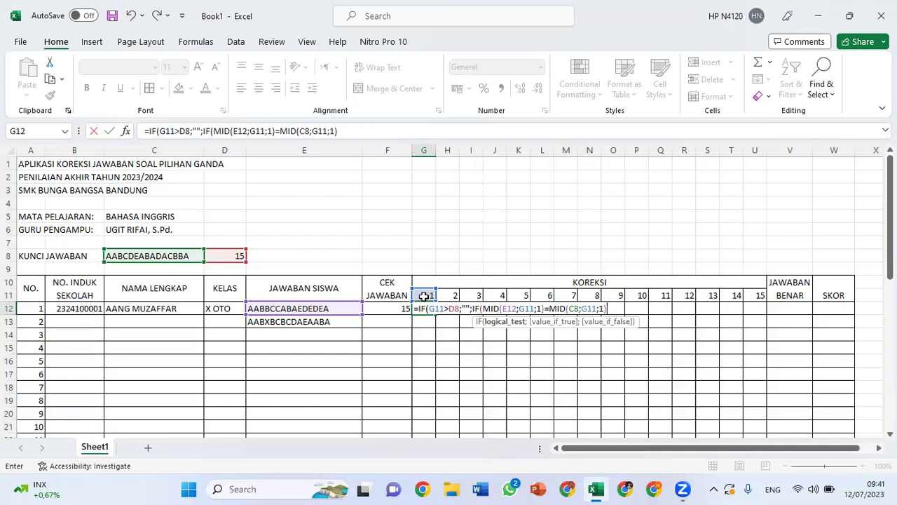
{"action": "type", "text": ";1"}
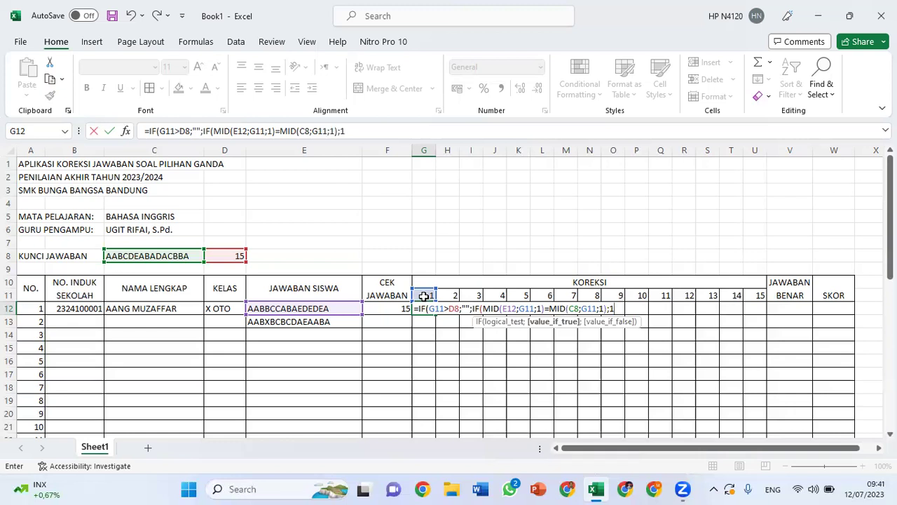
{"action": "type", "text": ";0"}
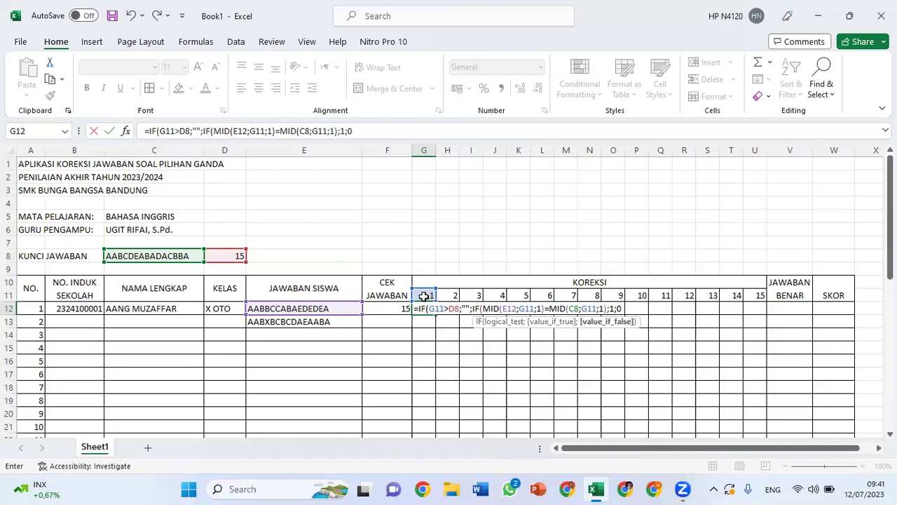
{"action": "type", "text": ")"}
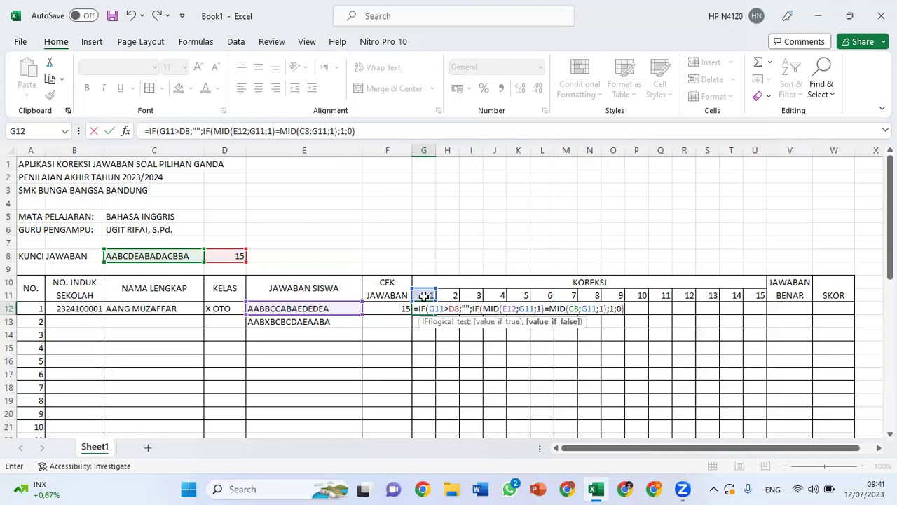
{"action": "type", "text": ")"}
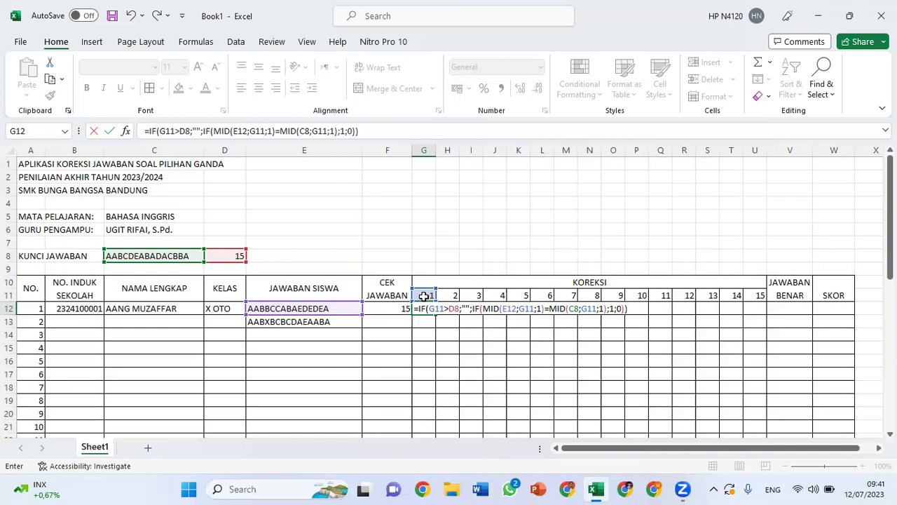
{"action": "key", "text": "Return"}
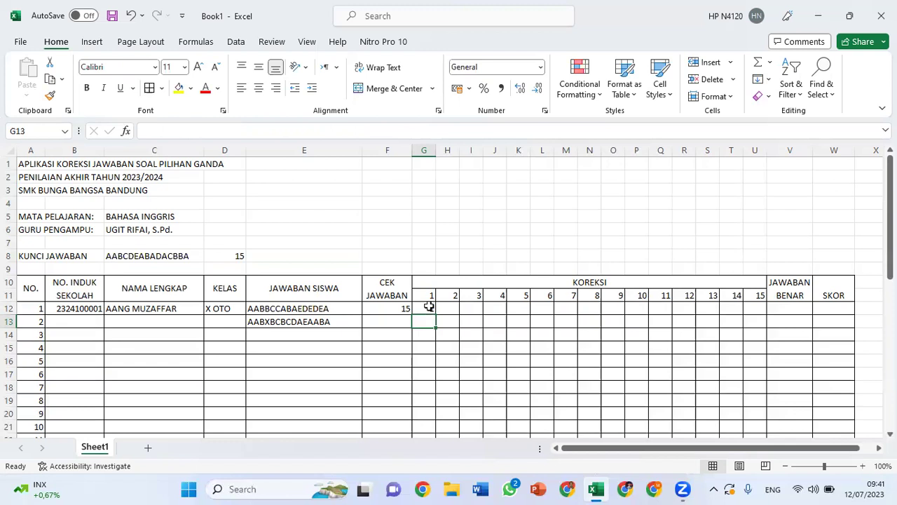
Reselect G12 to confirm its committed formula returns 1 for student 1.
{"action": "left_click", "coordinate": [429, 307]}
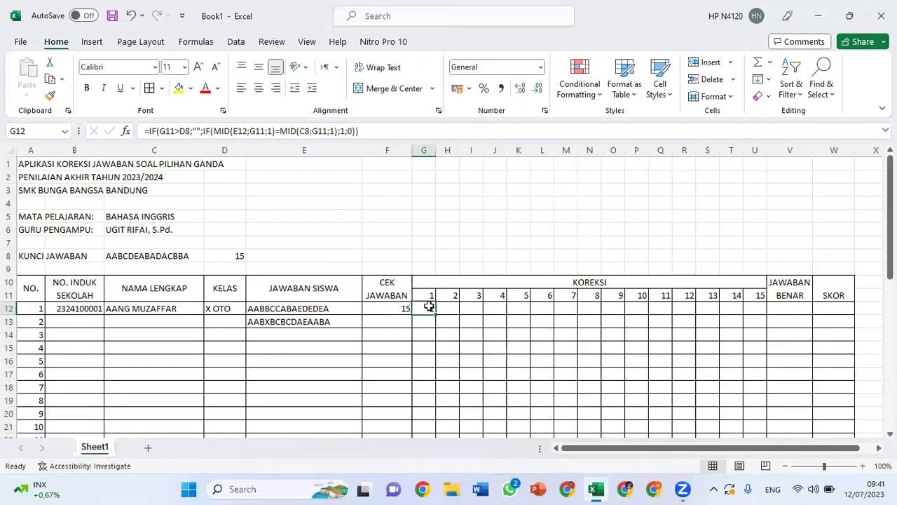
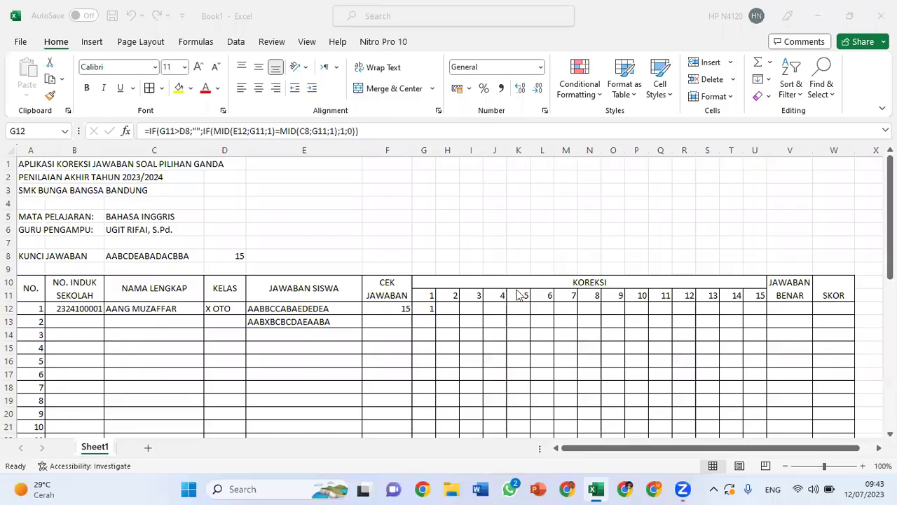
Rename the merged KOREKSI header above question columns 1–15 to NOMOR SOAL.
{"action": "left_click", "coordinate": [607, 279]}
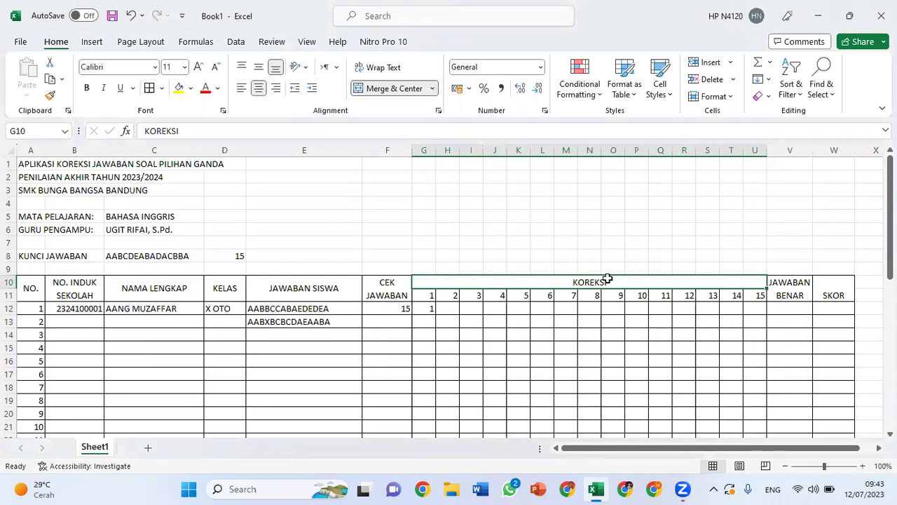
{"action": "type", "text": "NOMOR SOAL"}
{"action": "key", "text": "Return"}
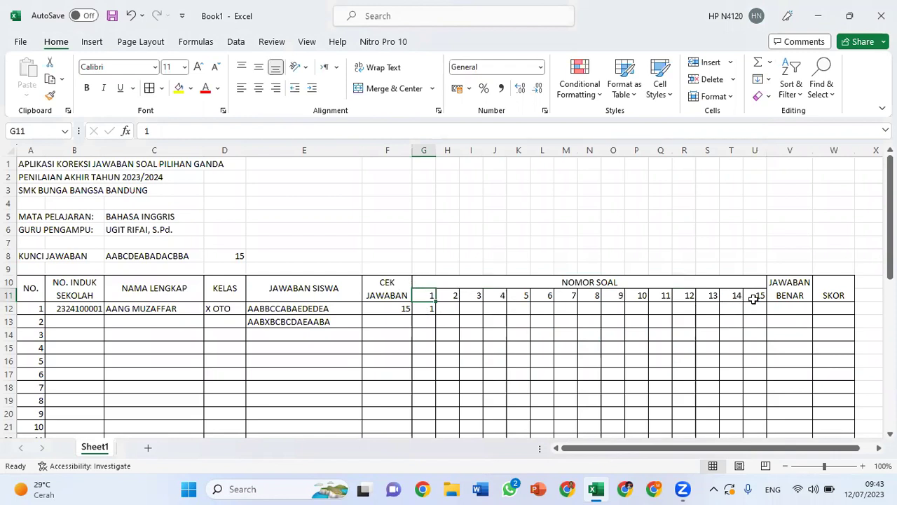
{"action": "left_click", "coordinate": [429, 308]}
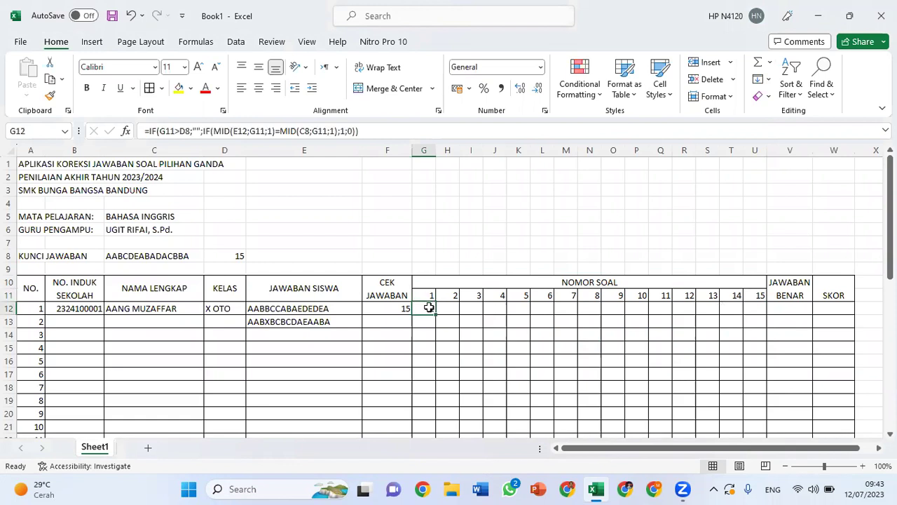
Change G12's formula to use absolute $G$11, $D$8 and $C$8 references throughout.
{"action": "left_click", "coordinate": [160, 131]}
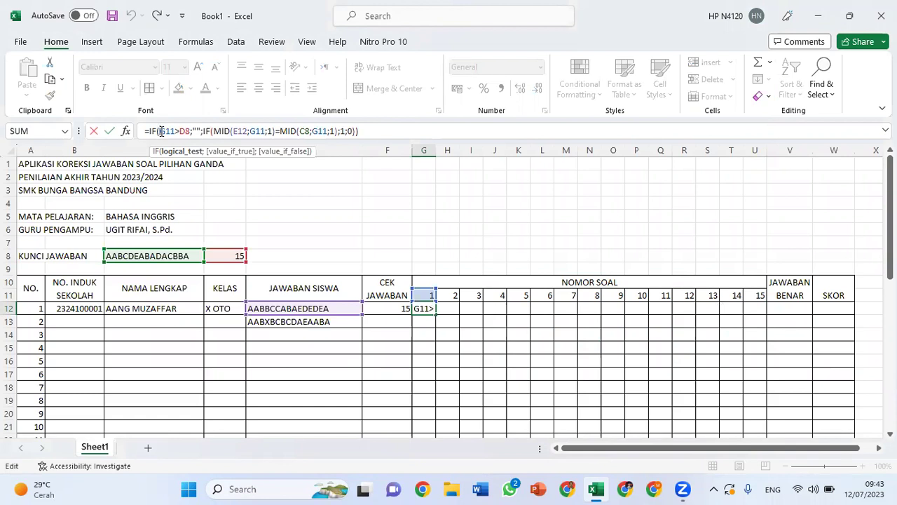
{"action": "type", "text": "$G"}
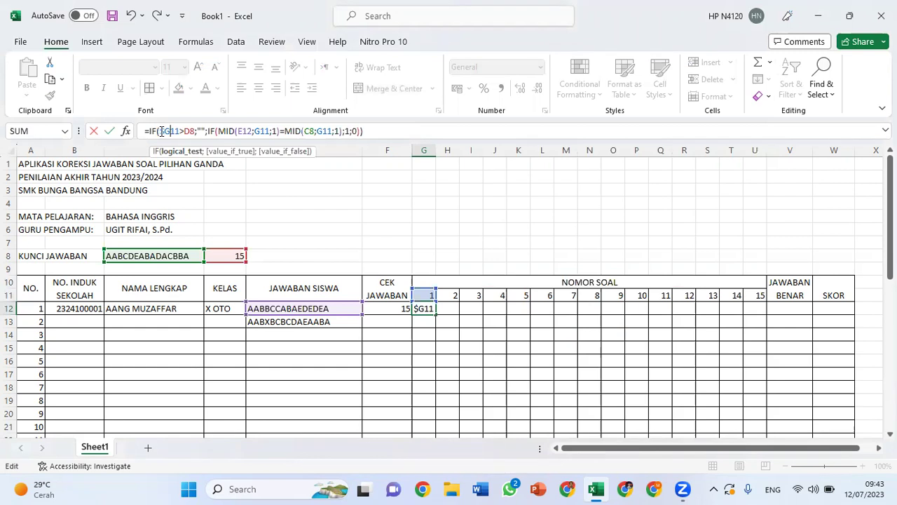
{"action": "type", "text": "$"}
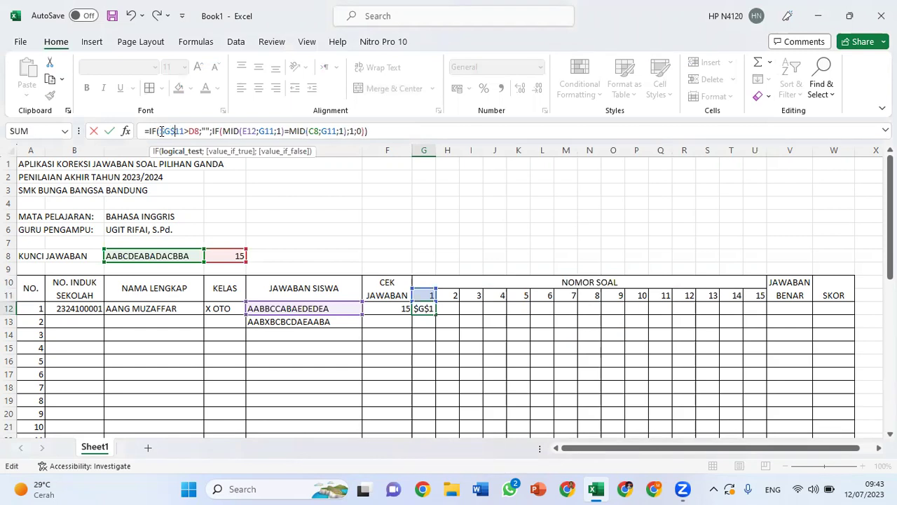
{"action": "left_click", "coordinate": [259, 131]}
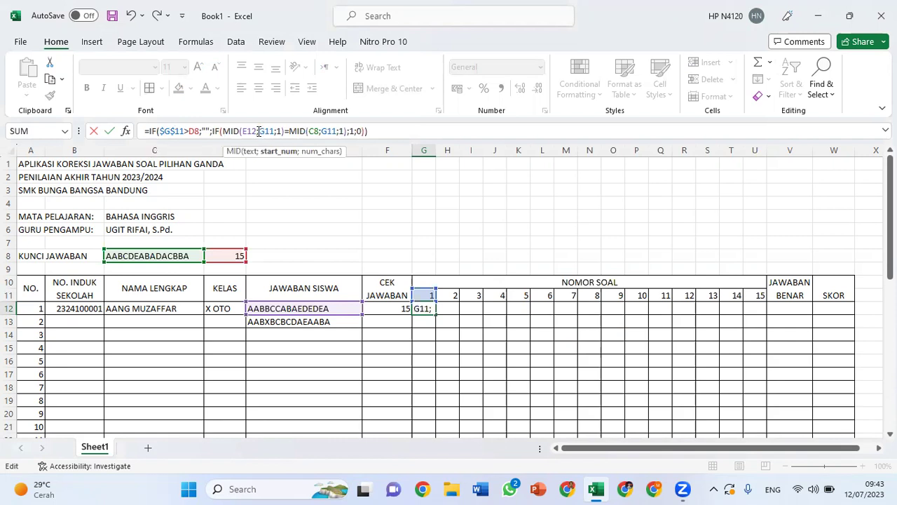
{"action": "type", "text": "$G"}
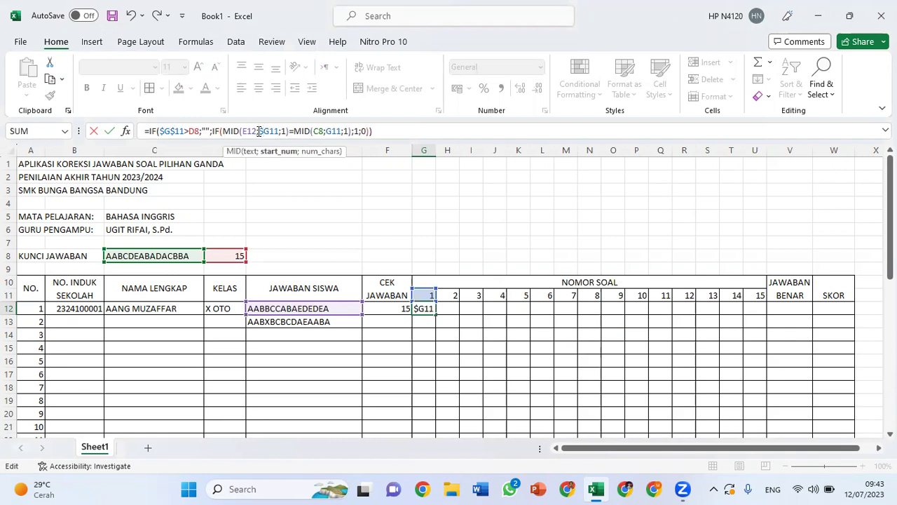
{"action": "type", "text": "$"}
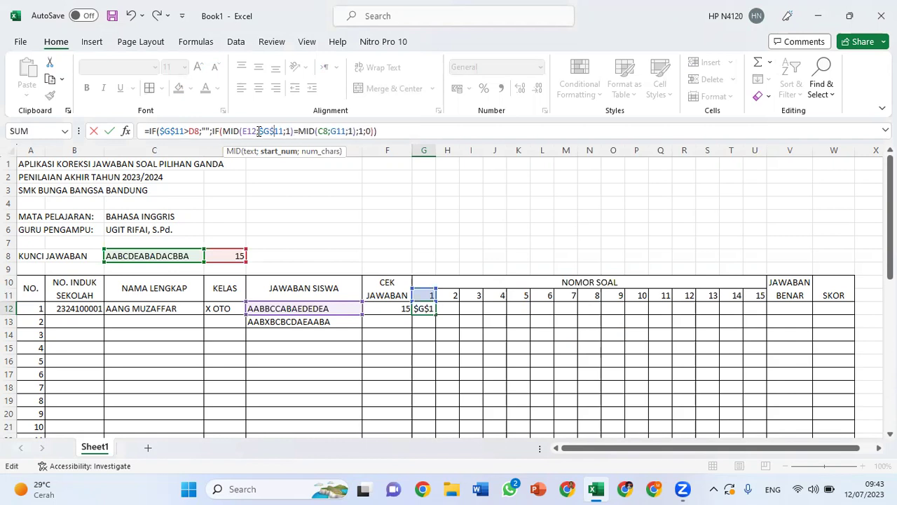
{"action": "left_click", "coordinate": [329, 130]}
{"action": "left_click", "coordinate": [329, 131]}
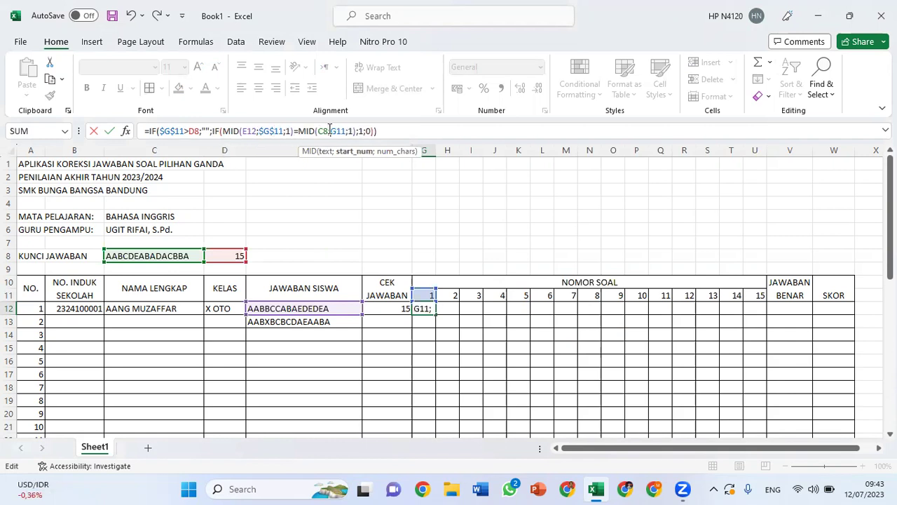
{"action": "type", "text": "$G"}
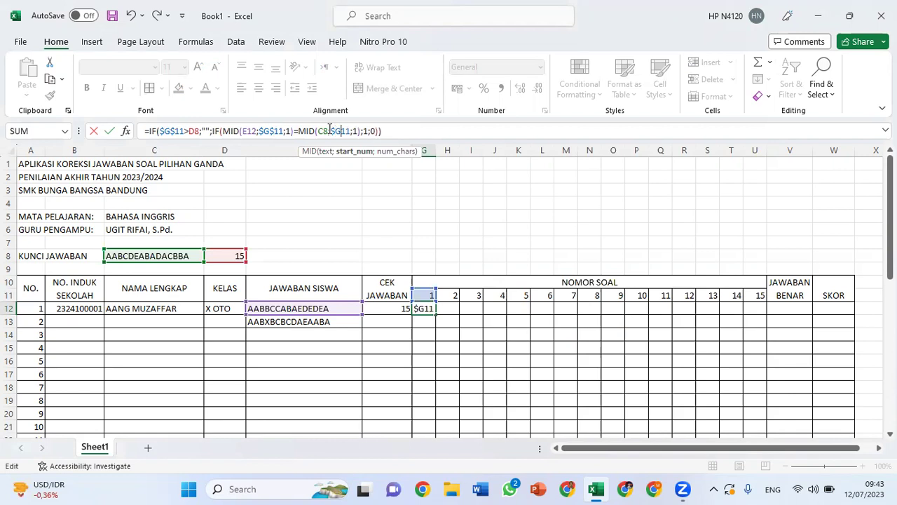
{"action": "type", "text": "$"}
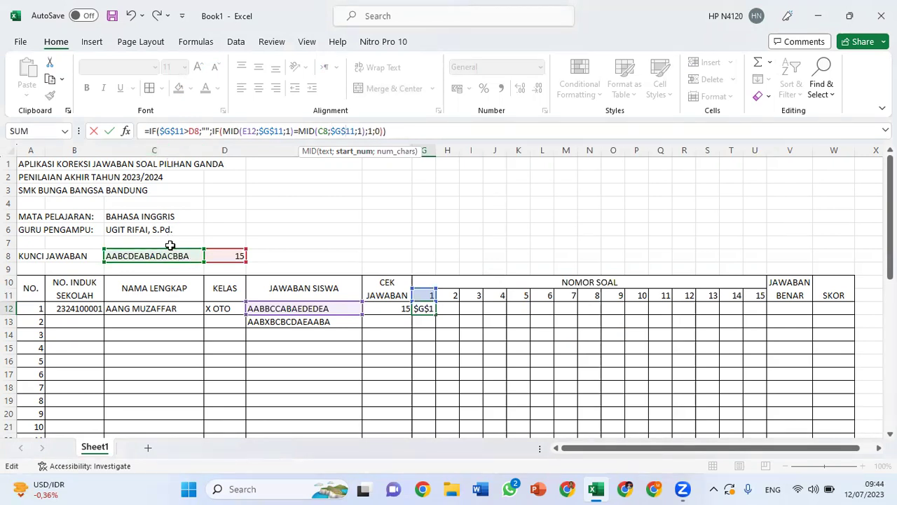
{"action": "left_click", "coordinate": [317, 131]}
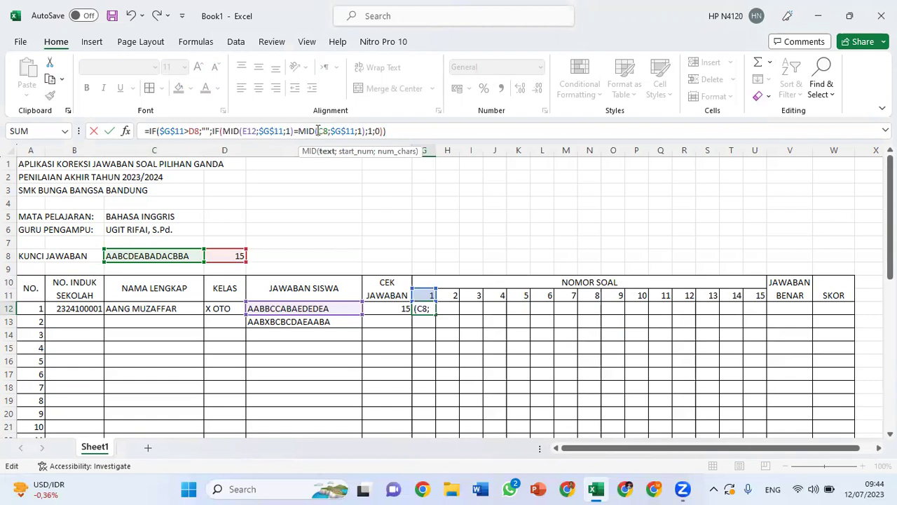
{"action": "type", "text": "$G"}
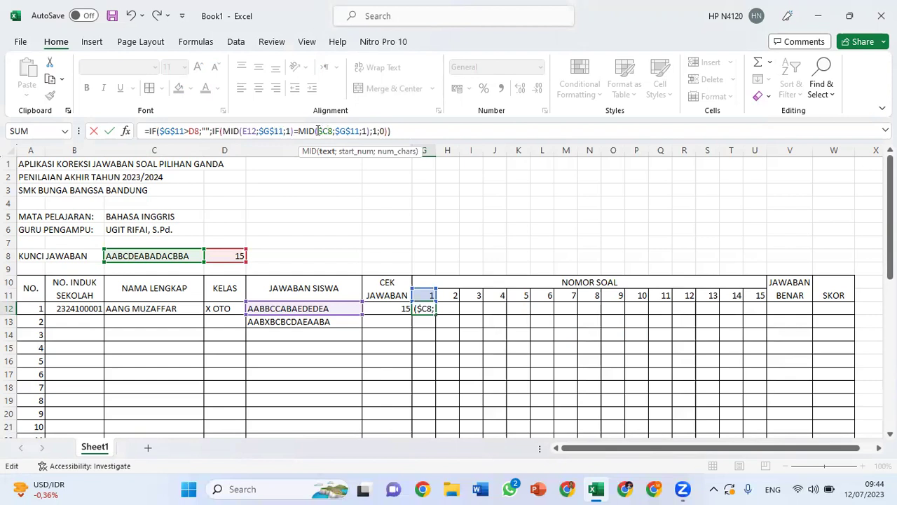
{"action": "type", "text": "$"}
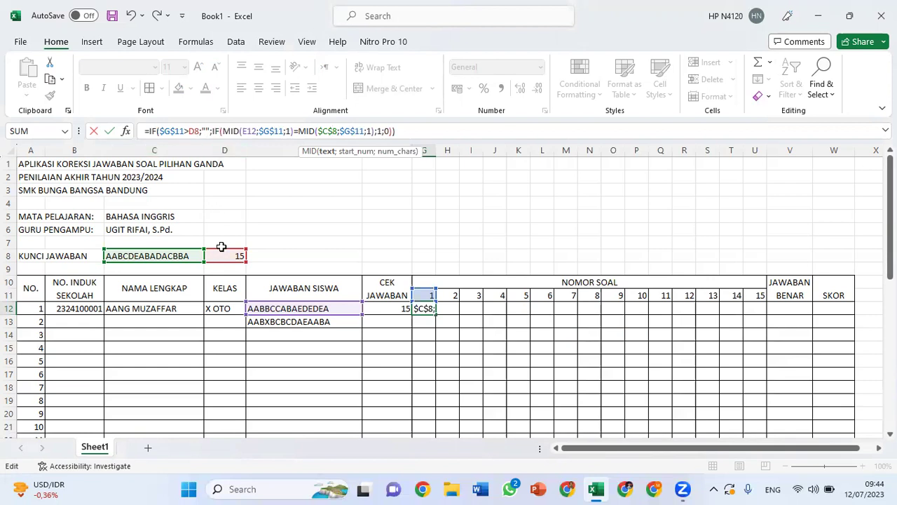
{"action": "left_click", "coordinate": [189, 131]}
{"action": "type", "text": "$"}
{"action": "key", "text": "Right"}
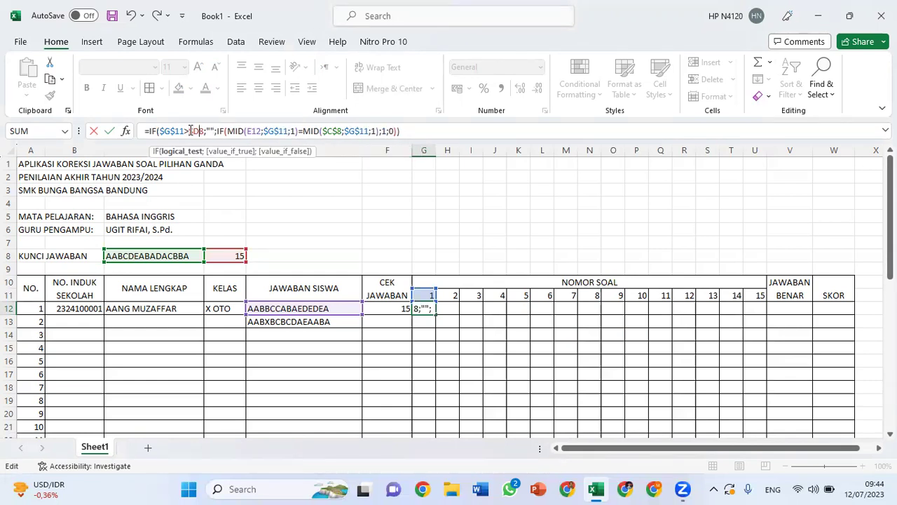
{"action": "type", "text": "$D$"}
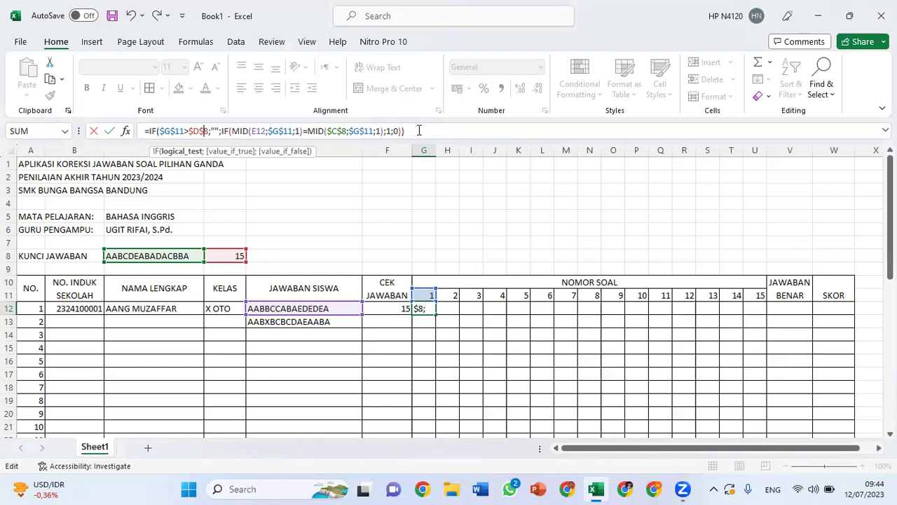
{"action": "key", "text": "Return"}
{"action": "key", "text": "Return"}
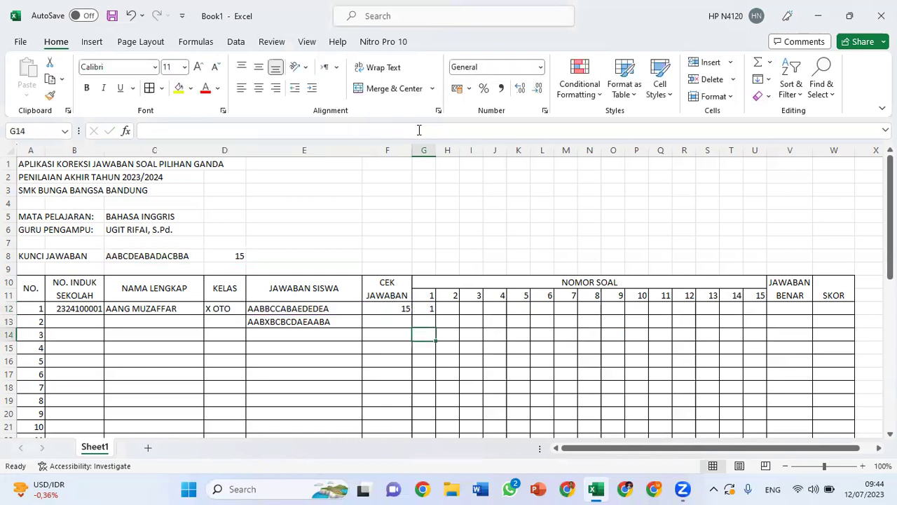
Copy G12's question-1 correction formula down column G to row 46.
{"action": "key", "text": "Up"}
{"action": "key", "text": "Up"}
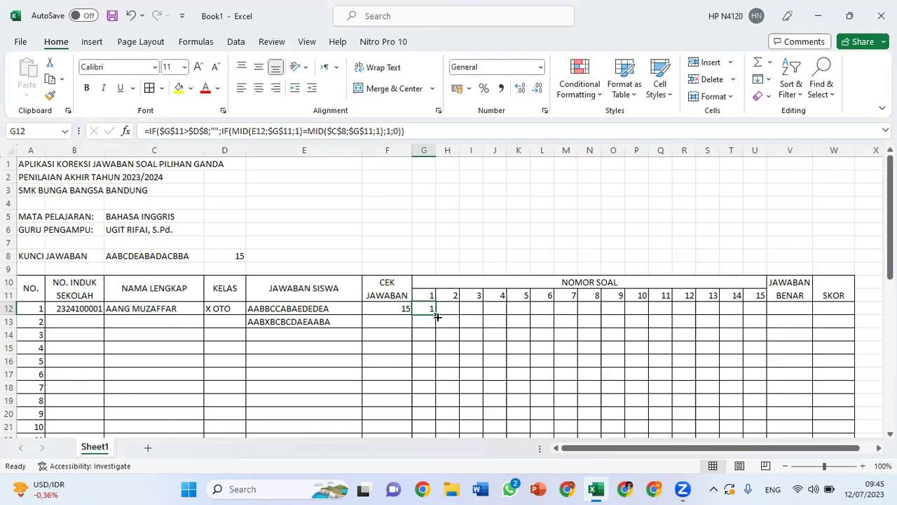
{"action": "mouse_move", "coordinate": [438, 317]}
{"action": "left_mouse_down"}
{"action": "mouse_move", "coordinate": [438, 449]}
{"action": "mouse_move", "coordinate": [430, 386]}
{"action": "left_mouse_up"}
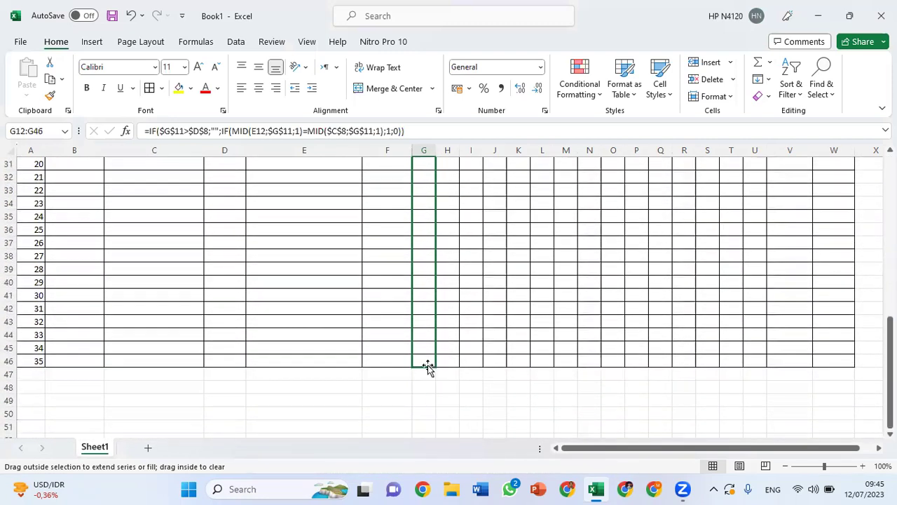
{"action": "left_click_drag", "start_coordinate": [429, 386], "coordinate": [427, 365]}
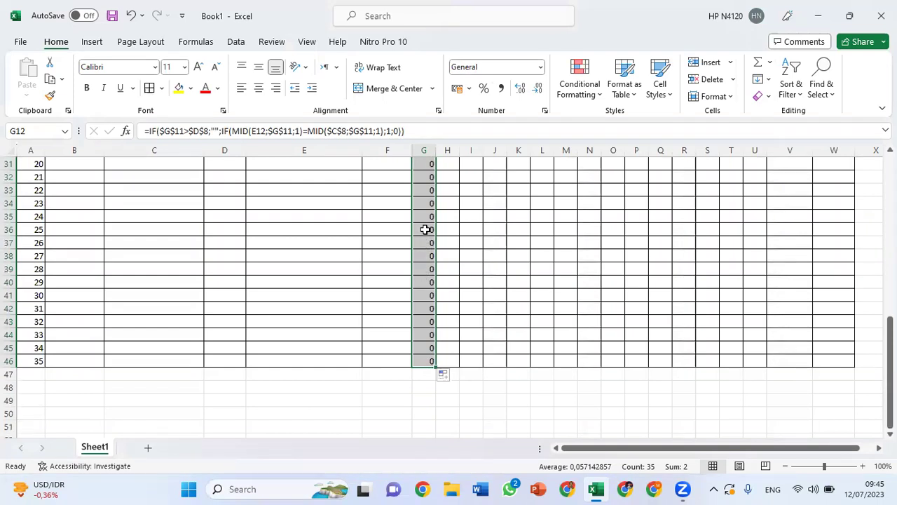
{"action": "scroll", "coordinate": [427, 173], "scroll_direction": "up", "scroll_amount": 3}
{"action": "scroll", "coordinate": [427, 173], "scroll_direction": "up", "scroll_amount": 1}
{"action": "scroll", "coordinate": [427, 174], "scroll_direction": "up", "scroll_amount": 2}
{"action": "scroll", "coordinate": [427, 173], "scroll_direction": "up", "scroll_amount": 1}
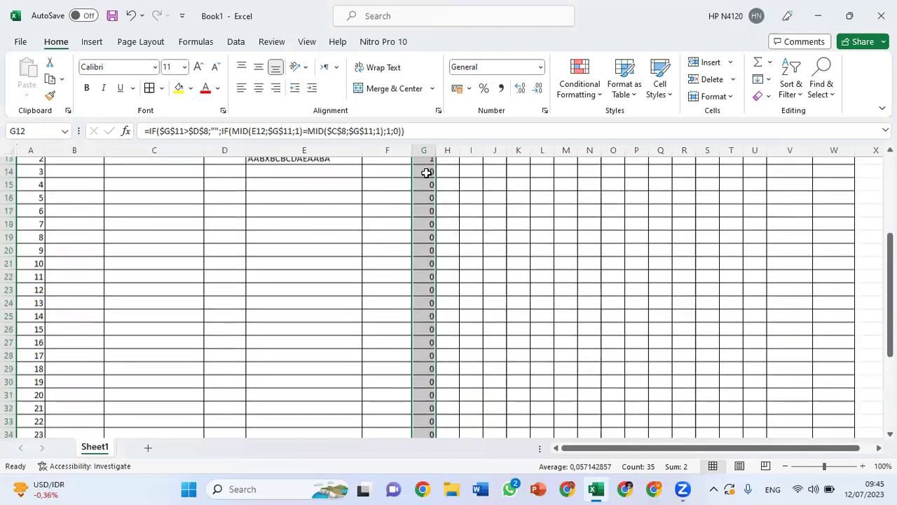
{"action": "scroll", "coordinate": [427, 173], "scroll_direction": "up", "scroll_amount": 1}
{"action": "scroll", "coordinate": [425, 211], "scroll_direction": "up", "scroll_amount": 1}
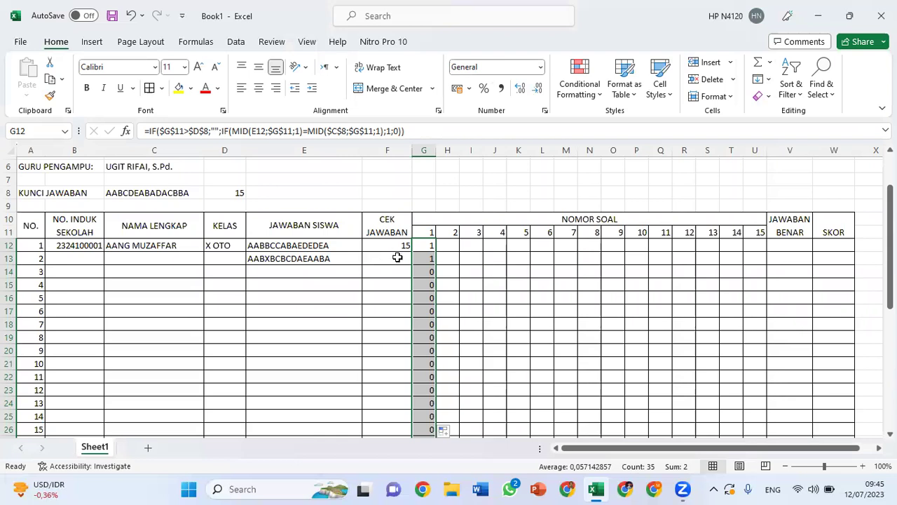
{"action": "left_click", "coordinate": [288, 256]}
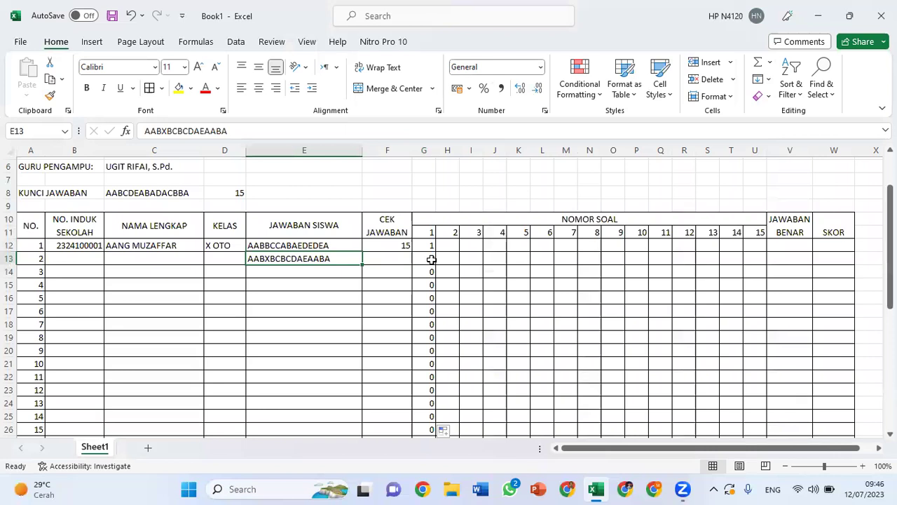
Copy F12's =LEN(E12) answer-length check down to F46, then return to G12.
{"action": "left_click", "coordinate": [405, 243]}
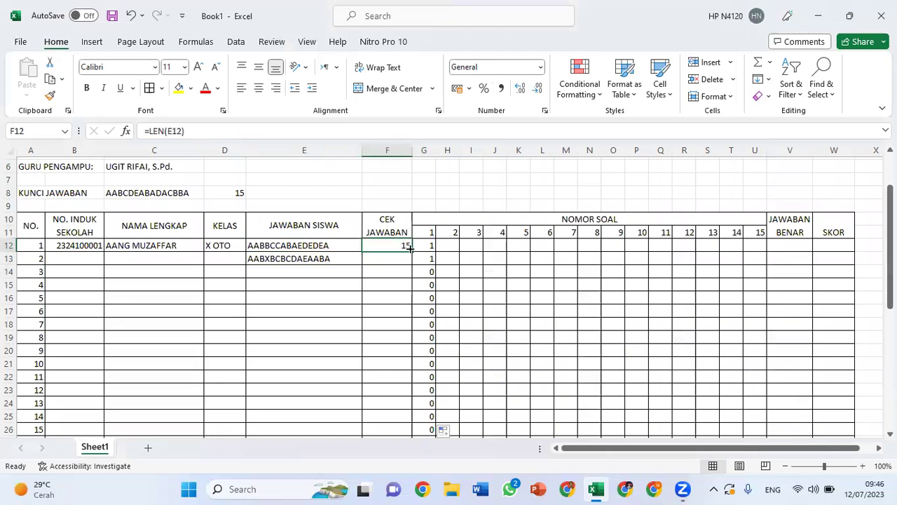
{"action": "mouse_move", "coordinate": [411, 248]}
{"action": "left_mouse_down"}
{"action": "mouse_move", "coordinate": [405, 443]}
{"action": "mouse_move", "coordinate": [412, 293]}
{"action": "left_mouse_up"}
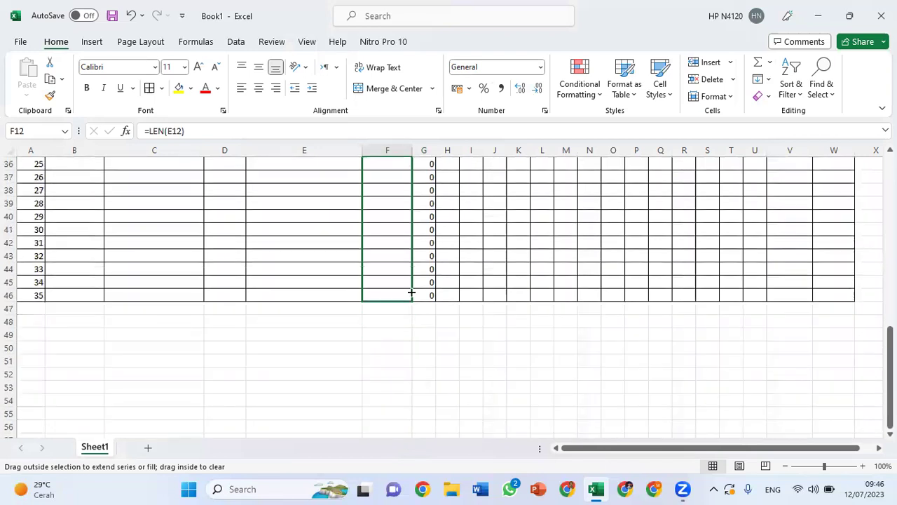
{"action": "left_click_drag", "start_coordinate": [412, 292], "coordinate": [413, 300]}
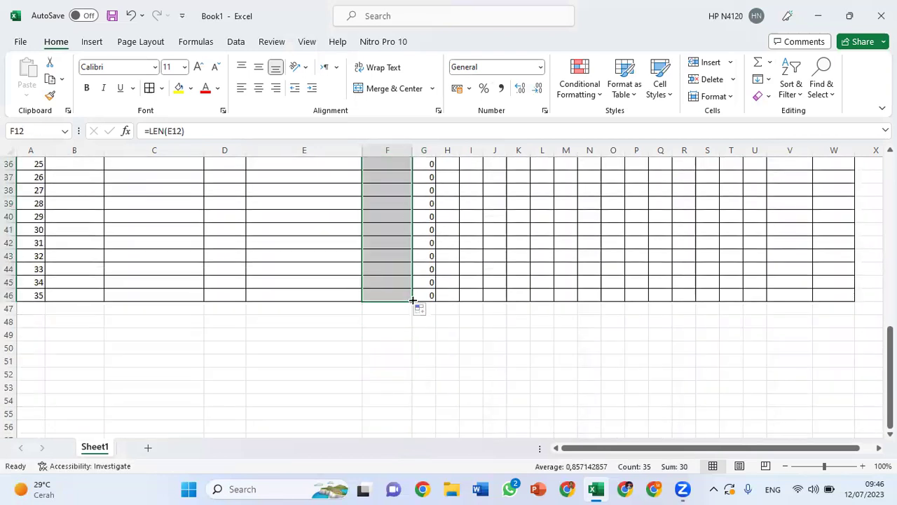
{"action": "key", "text": "ctrl+Up"}
{"action": "key", "text": "Down"}
{"action": "key", "text": "Down"}
{"action": "key", "text": "Up"}
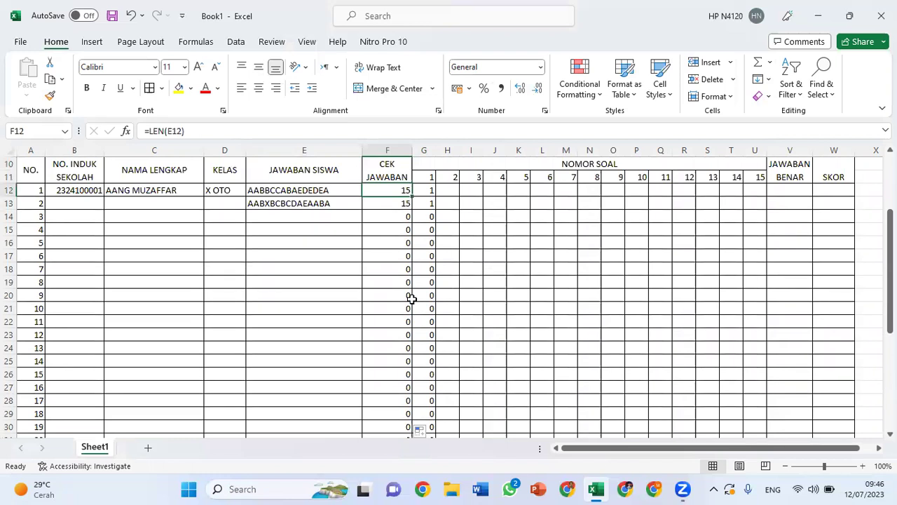
{"action": "key", "text": "Right"}
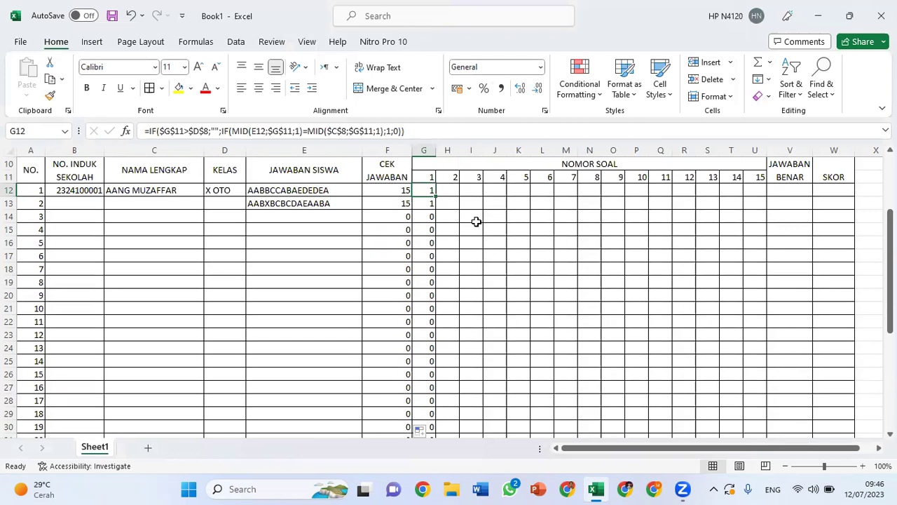
Replace every $G$11 with G11 across the sheet, 105 replacements.
{"action": "left_click", "coordinate": [426, 177]}
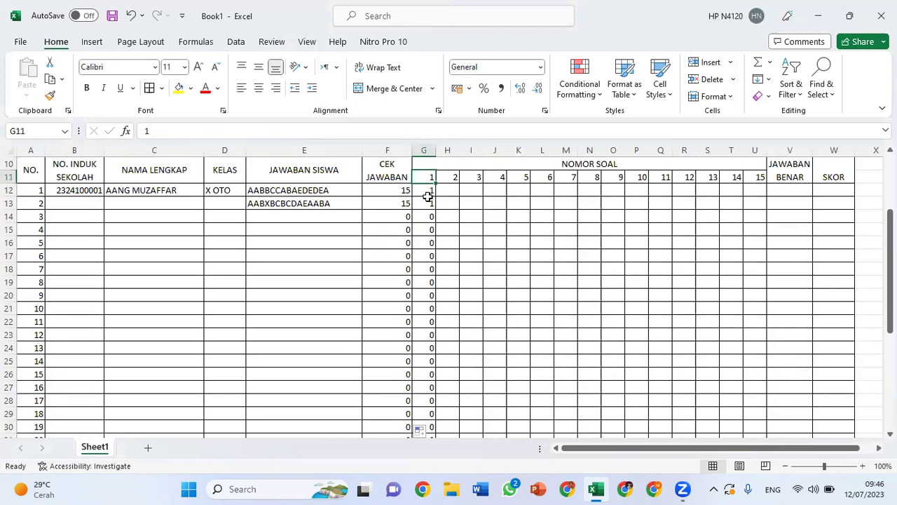
{"action": "left_click", "coordinate": [427, 190]}
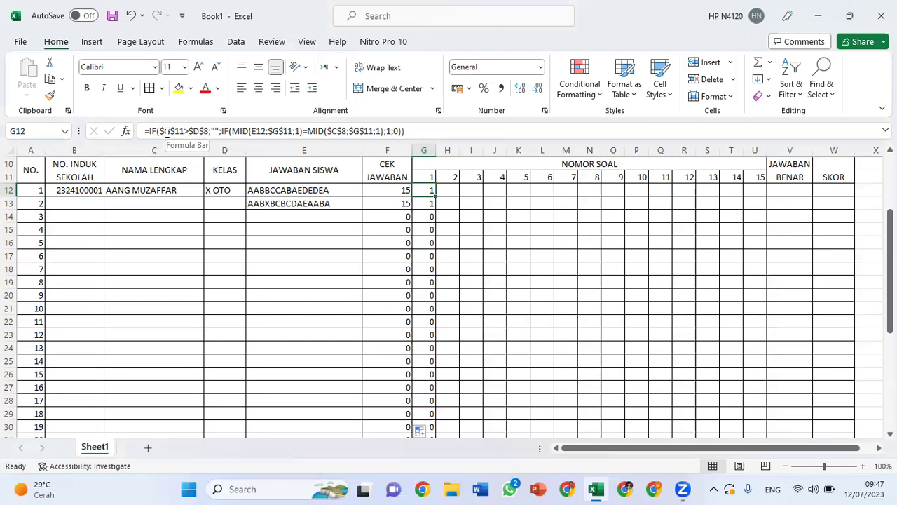
{"action": "key", "text": "ctrl+h"}
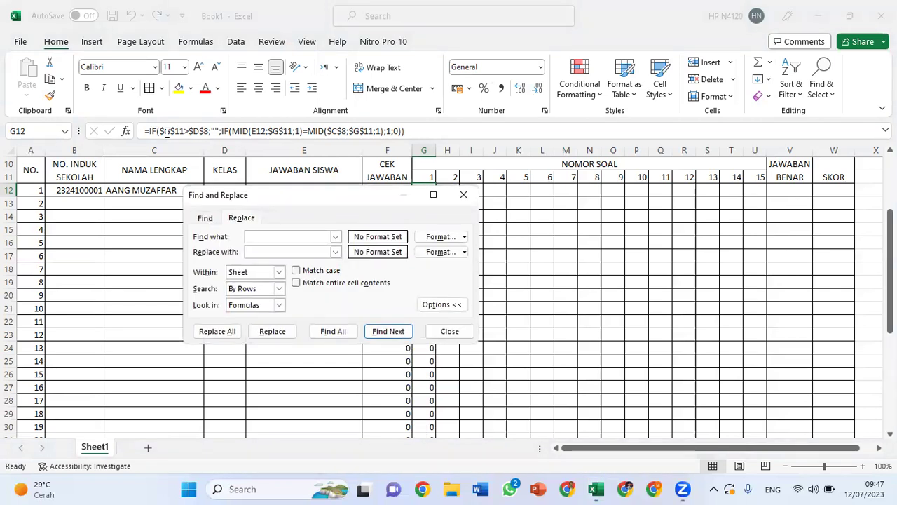
{"action": "type", "text": "$"}
{"action": "type", "text": "G"}
{"action": "key", "text": "BackSpace"}
{"action": "type", "text": "$"}
{"action": "key", "text": "BackSpace"}
{"action": "type", "text": "G"}
{"action": "type", "text": "$"}
{"action": "type", "text": "11"}
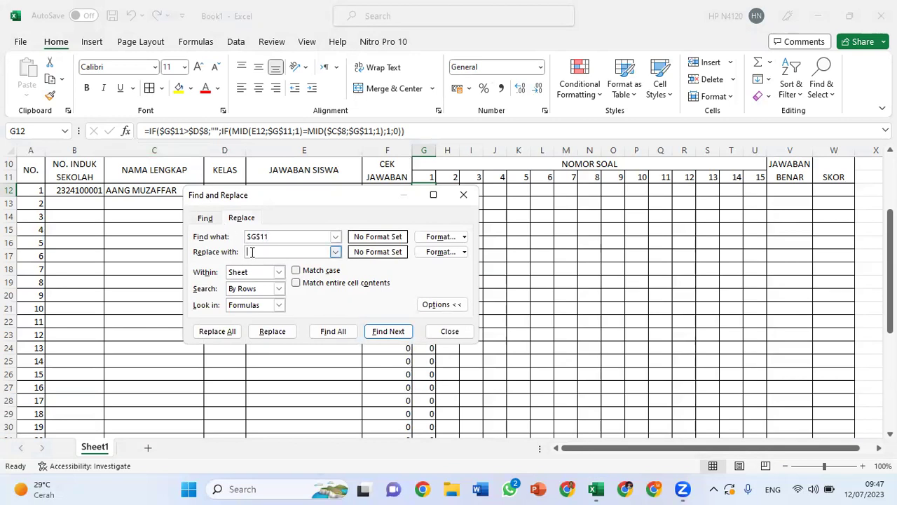
{"action": "type", "text": "G11"}
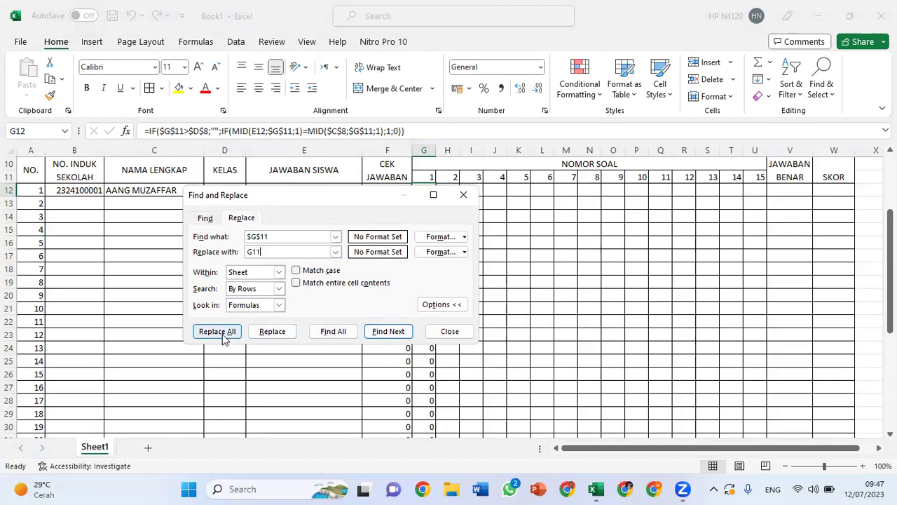
{"action": "left_click", "coordinate": [223, 330]}
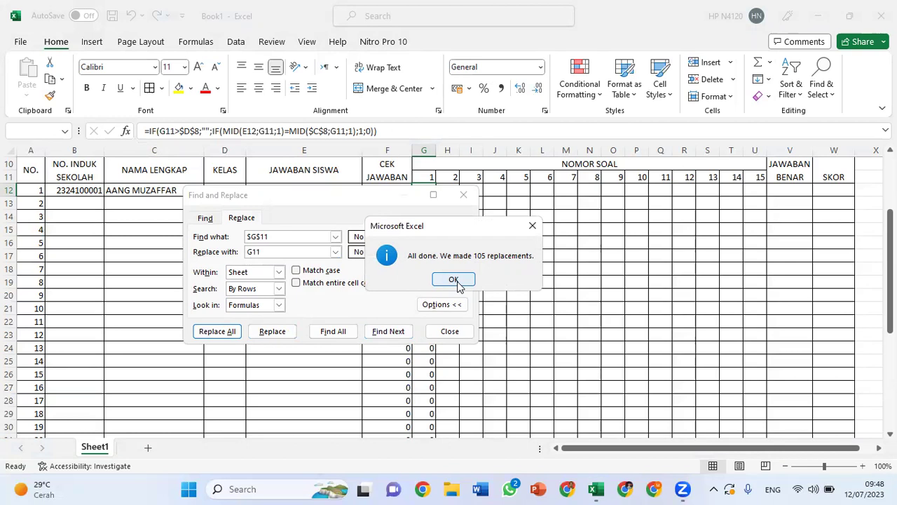
{"action": "left_click", "coordinate": [454, 280]}
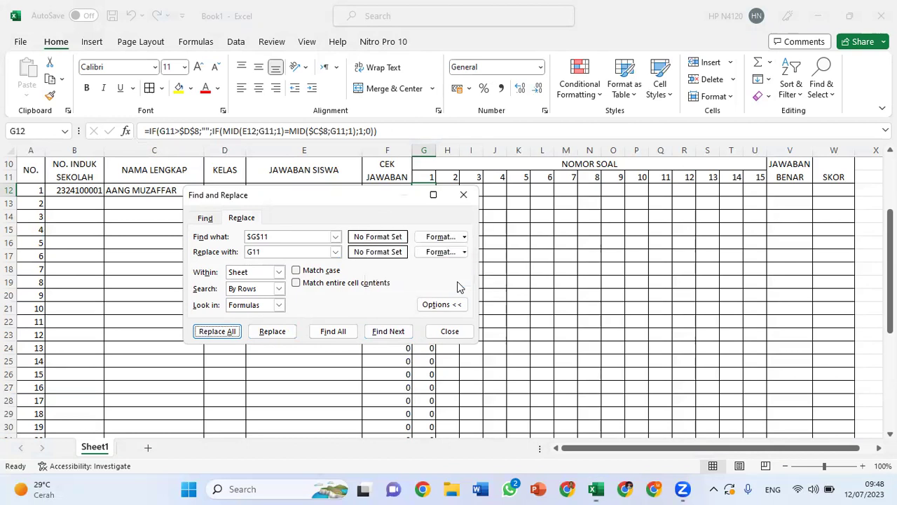
Close Find and Replace and compare the G12 and G13 answer-check formulas.
{"action": "left_click", "coordinate": [442, 334]}
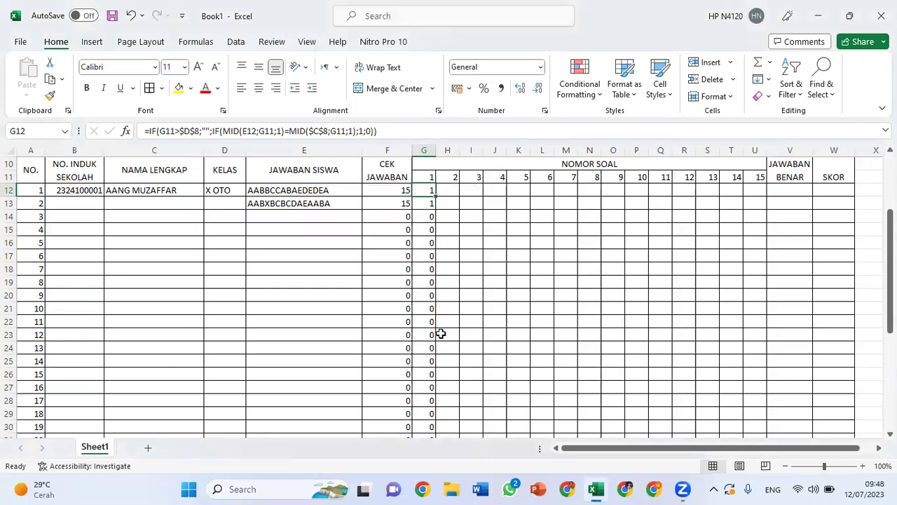
{"action": "scroll", "coordinate": [440, 334], "scroll_direction": "up", "scroll_amount": 1}
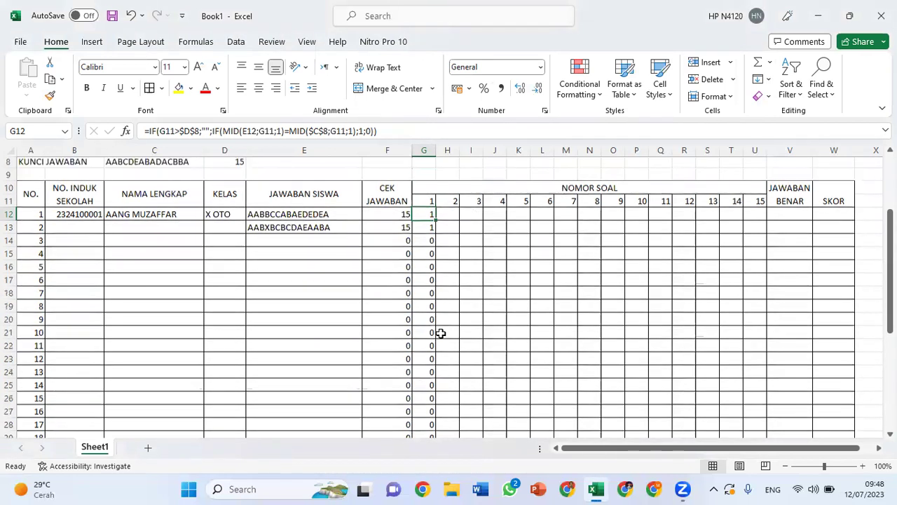
{"action": "scroll", "coordinate": [440, 333], "scroll_direction": "down", "scroll_amount": 1}
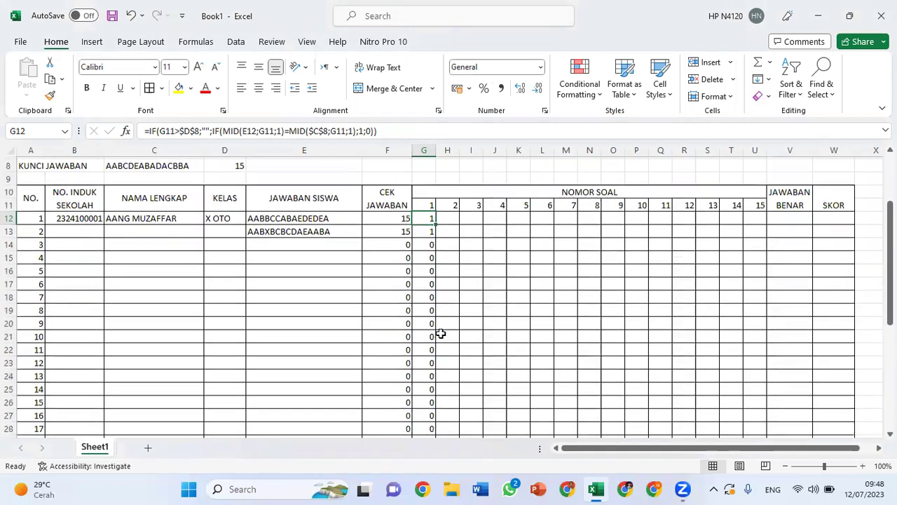
{"action": "scroll", "coordinate": [441, 334], "scroll_direction": "up", "scroll_amount": 1}
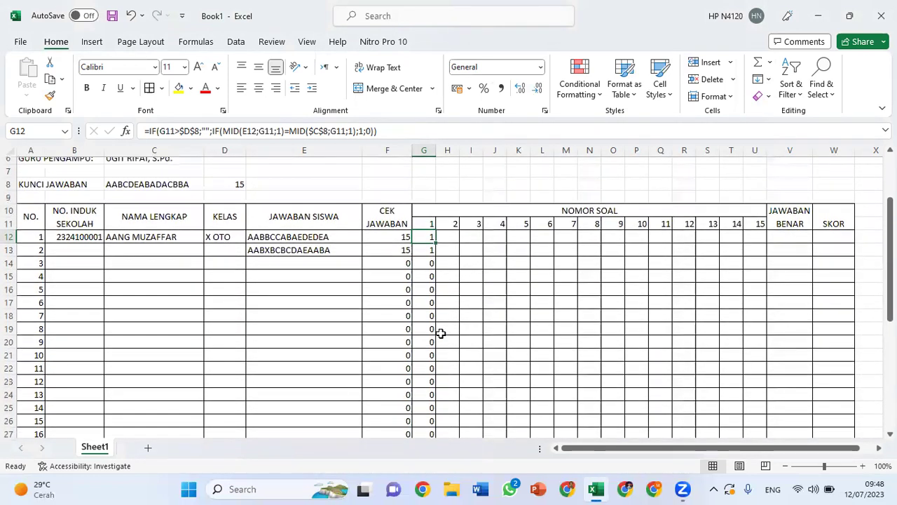
{"action": "scroll", "coordinate": [440, 334], "scroll_direction": "down", "scroll_amount": 1}
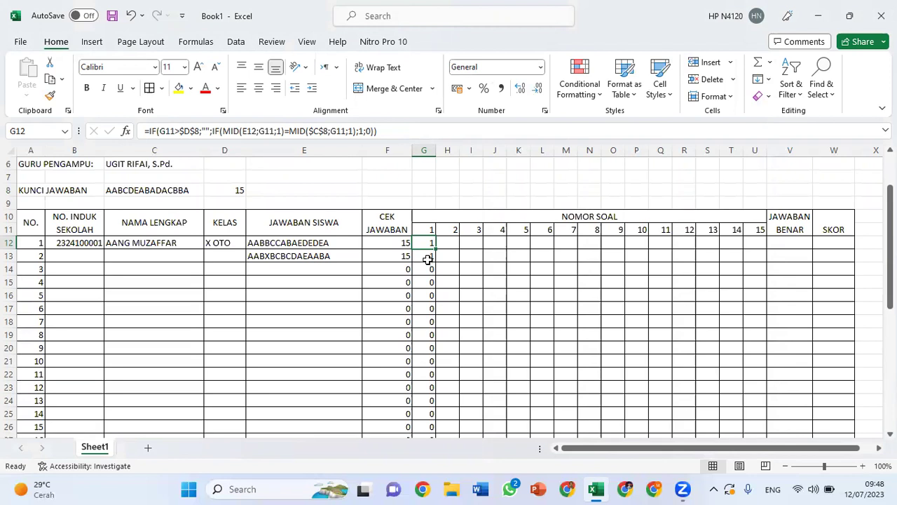
{"action": "left_click", "coordinate": [427, 259]}
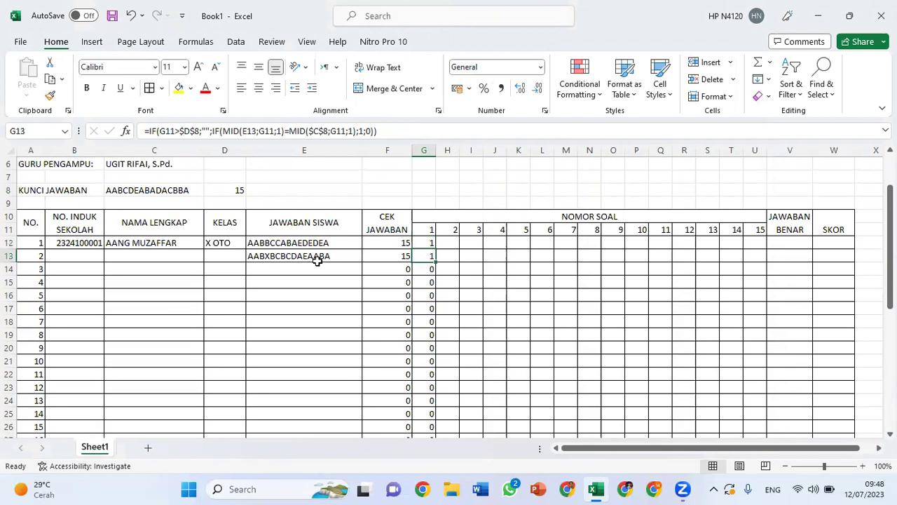
{"action": "left_click", "coordinate": [426, 245]}
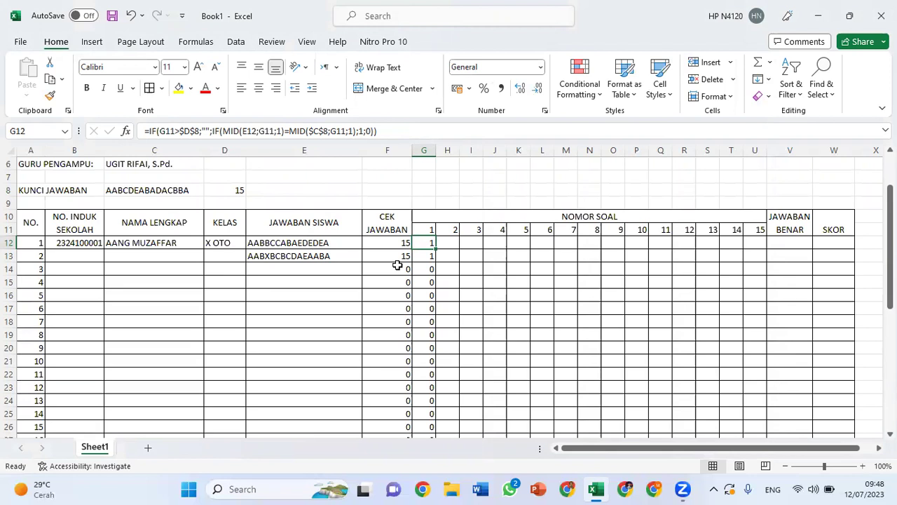
{"action": "left_click", "coordinate": [432, 257]}
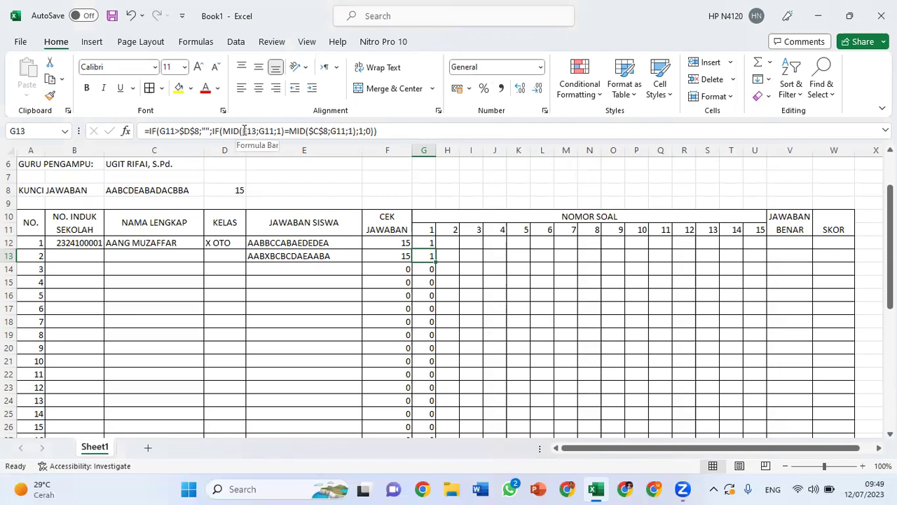
{"action": "key", "text": "Up"}
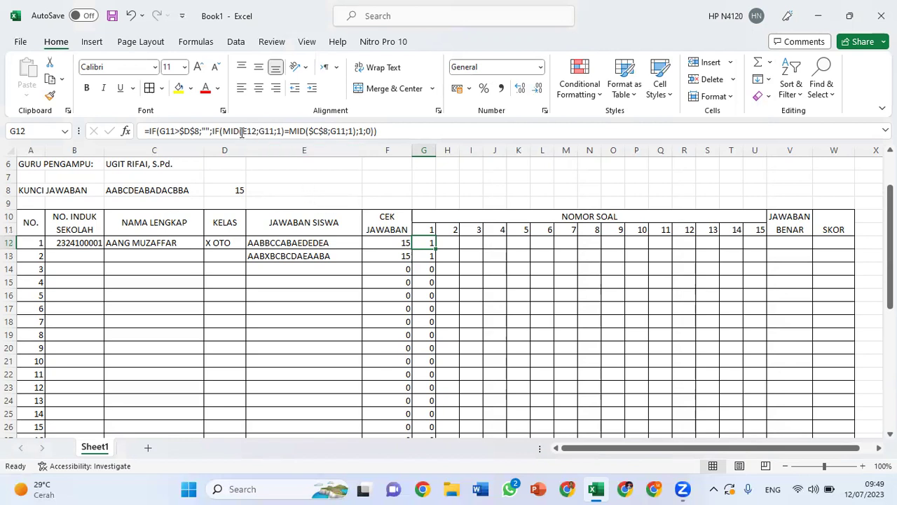
{"action": "left_click", "coordinate": [242, 132]}
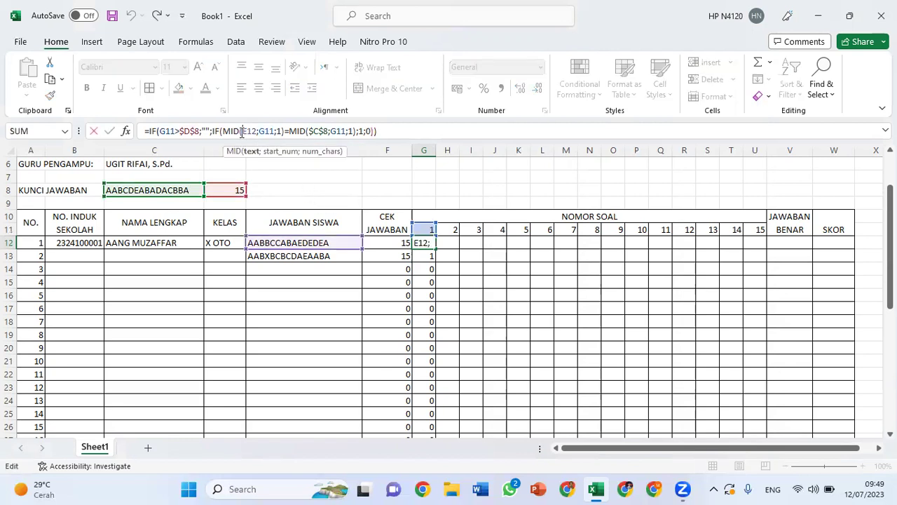
{"action": "type", "text": "$D"}
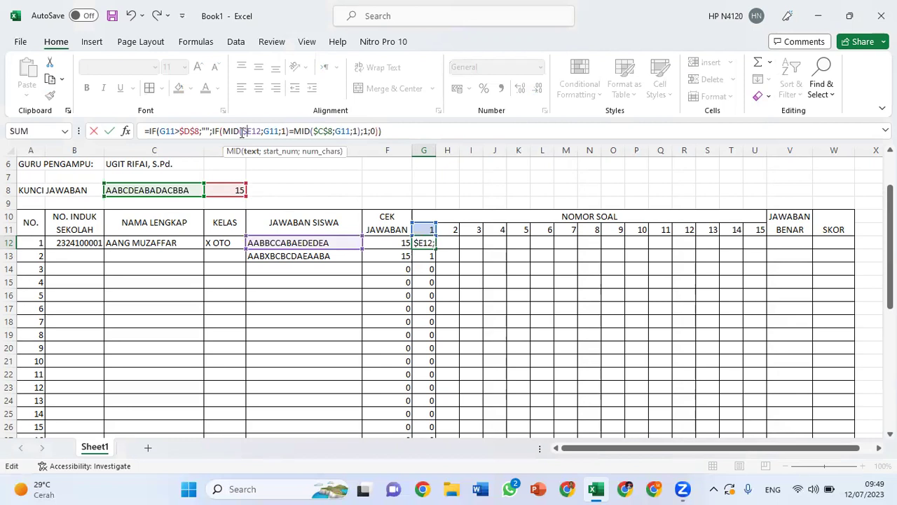
{"action": "type", "text": "$"}
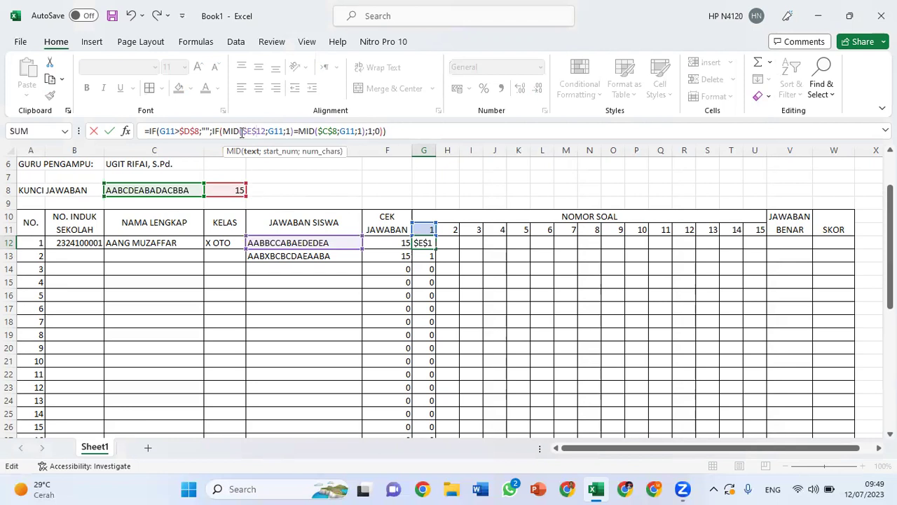
{"action": "key", "text": "Escape"}
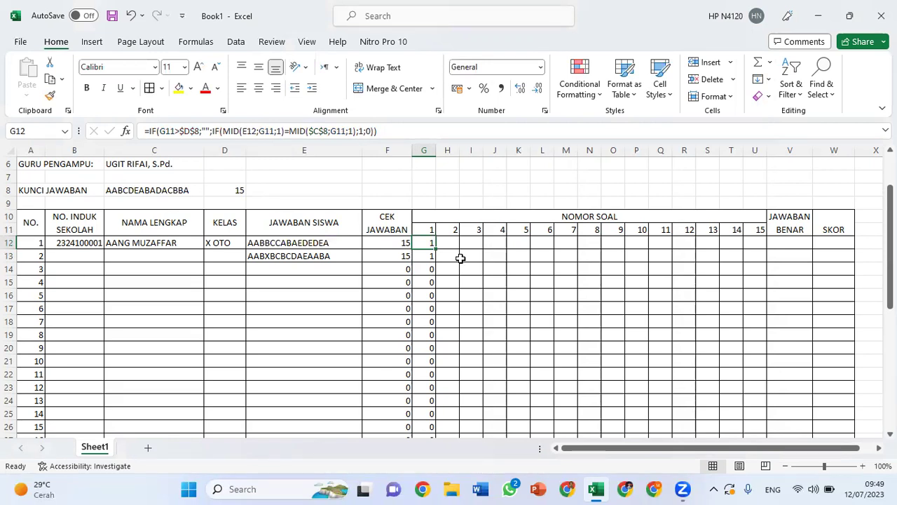
Replace E1 with $E$1 across the sheet, 16 replacements, and close Find and Replace.
{"action": "key", "text": "ctrl+h"}
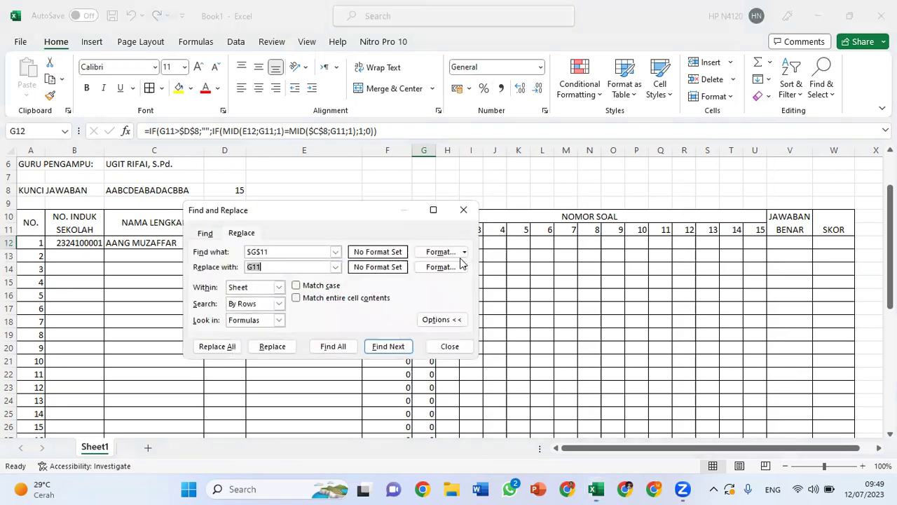
{"action": "left_click", "coordinate": [298, 251]}
{"action": "key", "text": "BackSpace"}
{"action": "key", "text": "BackSpace"}
{"action": "key", "text": "BackSpace"}
{"action": "key", "text": "BackSpace"}
{"action": "key", "text": "BackSpace"}
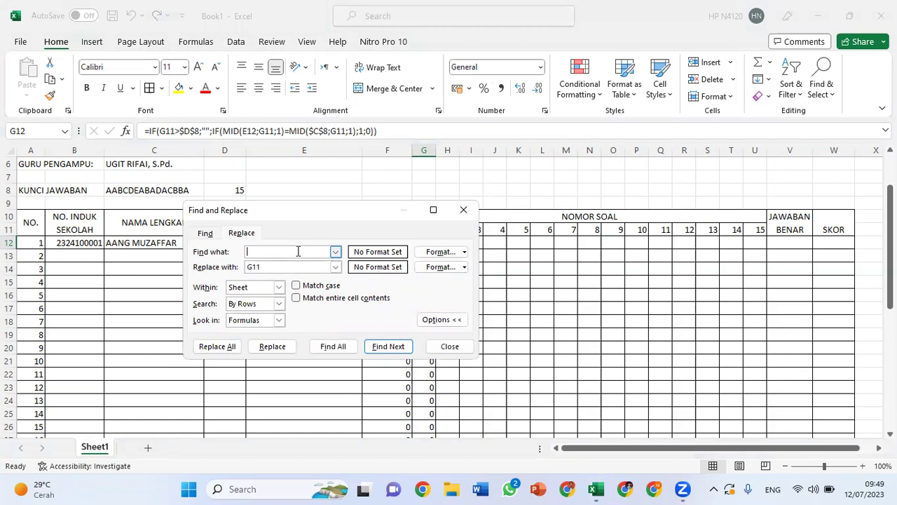
{"action": "type", "text": "E"}
{"action": "left_click_drag", "start_coordinate": [294, 212], "coordinate": [451, 257]}
{"action": "type", "text": "1"}
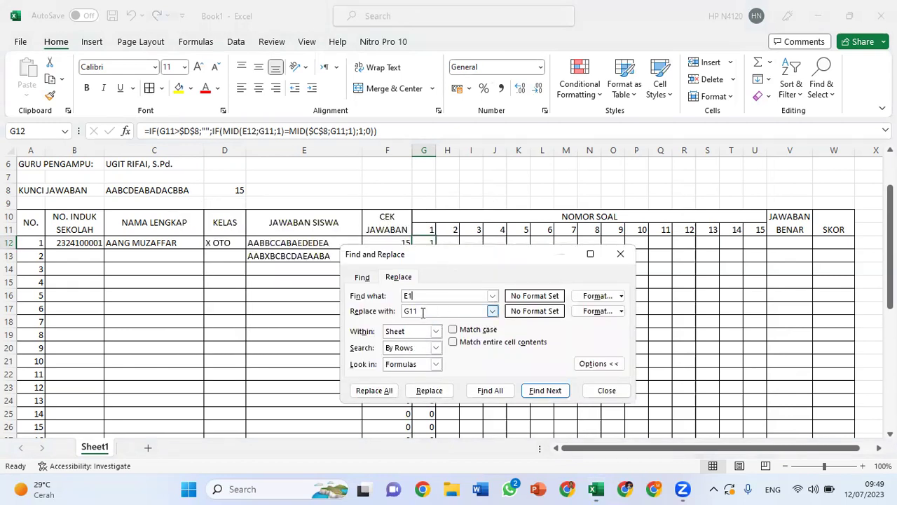
{"action": "left_click_drag", "start_coordinate": [423, 313], "coordinate": [404, 317]}
{"action": "key", "text": "BackSpace"}
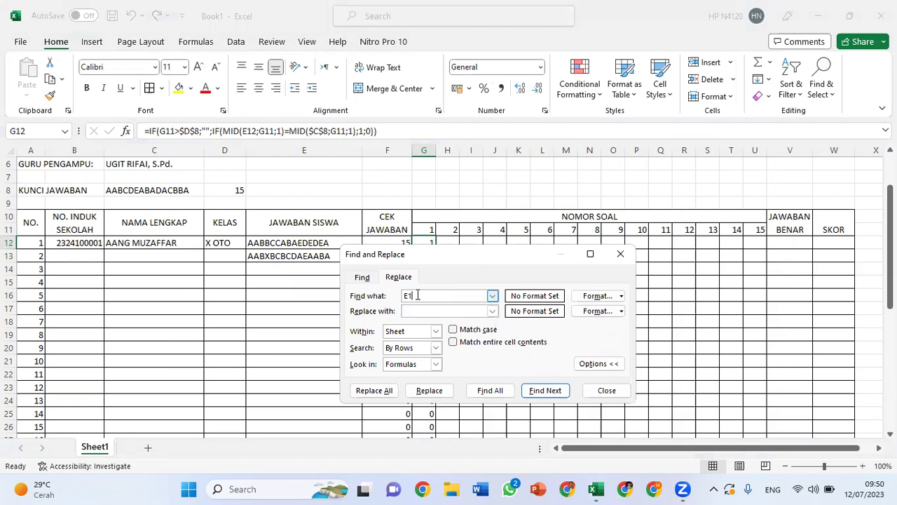
{"action": "type", "text": "1"}
{"action": "left_click", "coordinate": [408, 311]}
{"action": "type", "text": "$"}
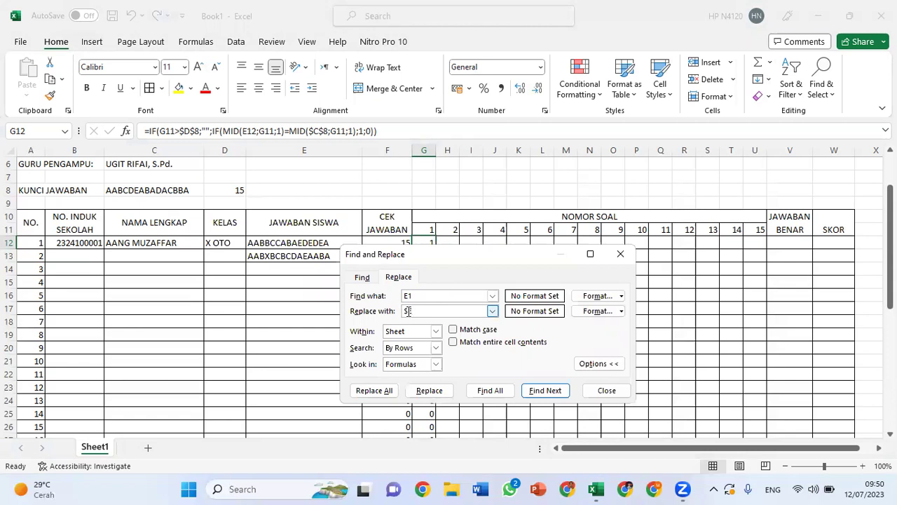
{"action": "type", "text": "E$1"}
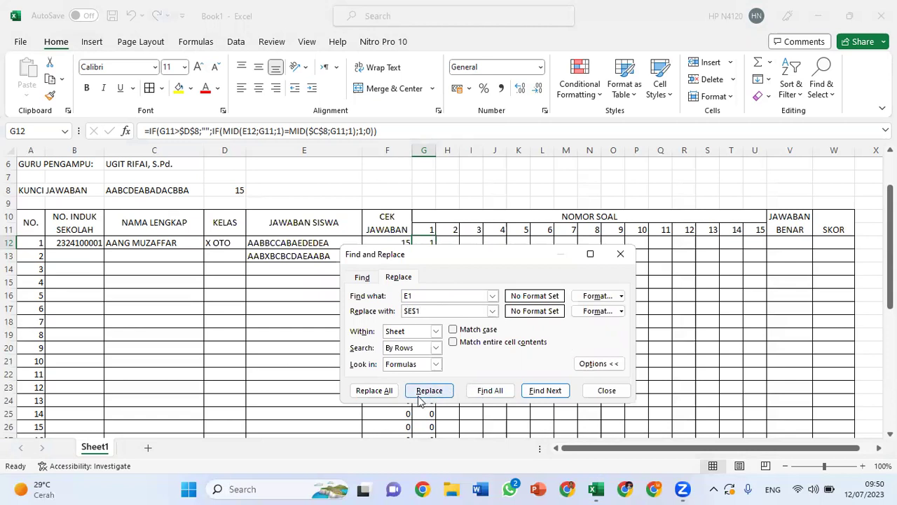
{"action": "left_click", "coordinate": [376, 397]}
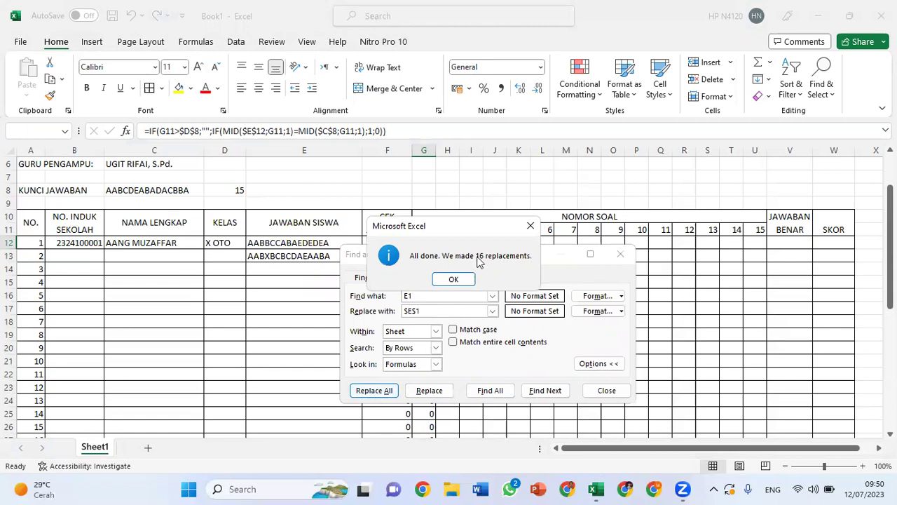
{"action": "left_click", "coordinate": [456, 280]}
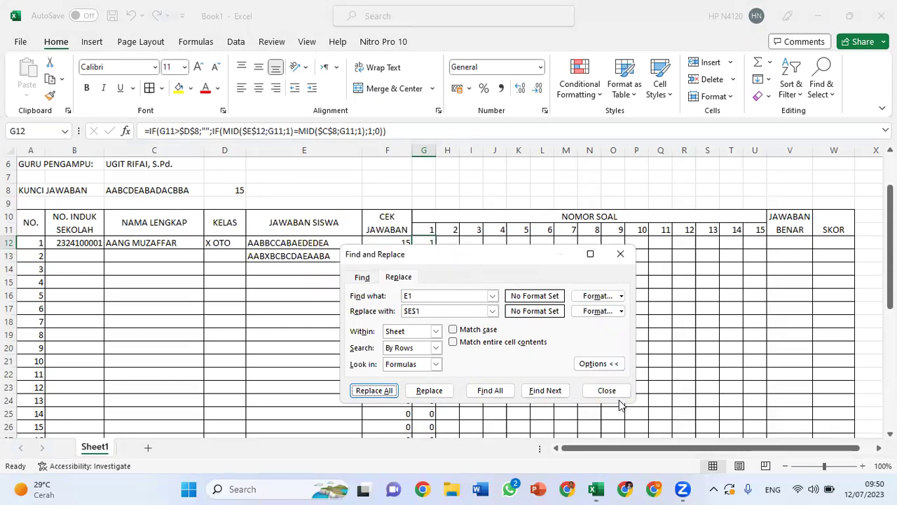
{"action": "left_click", "coordinate": [607, 390]}
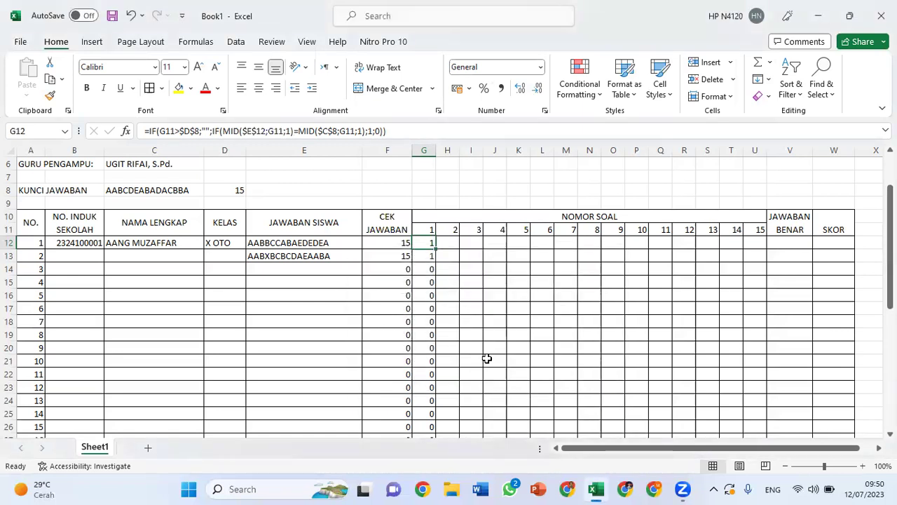
{"action": "left_click", "coordinate": [437, 346]}
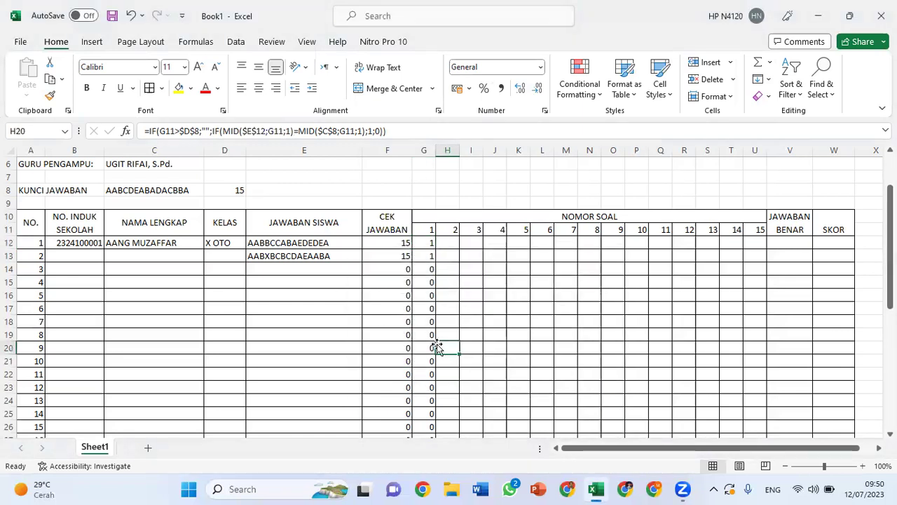
{"action": "scroll", "coordinate": [432, 341], "scroll_direction": "down", "scroll_amount": 1}
{"action": "scroll", "coordinate": [427, 360], "scroll_direction": "down", "scroll_amount": 1}
{"action": "left_click", "coordinate": [431, 402]}
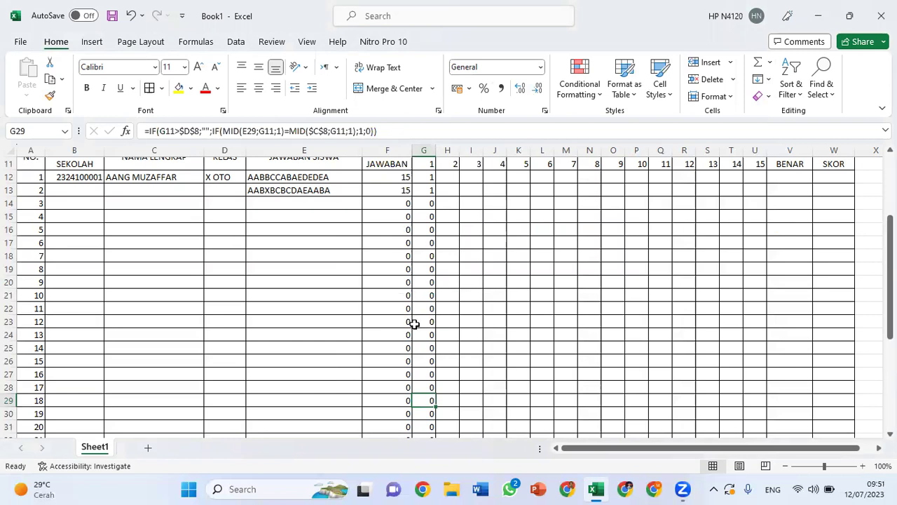
{"action": "left_click", "coordinate": [425, 270]}
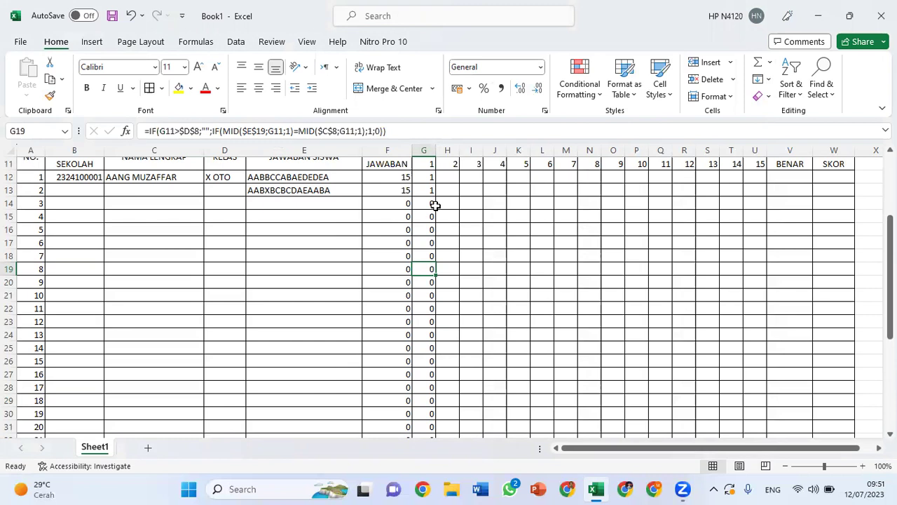
{"action": "scroll", "coordinate": [435, 204], "scroll_direction": "down", "scroll_amount": 3}
{"action": "scroll", "coordinate": [434, 204], "scroll_direction": "down", "scroll_amount": 3}
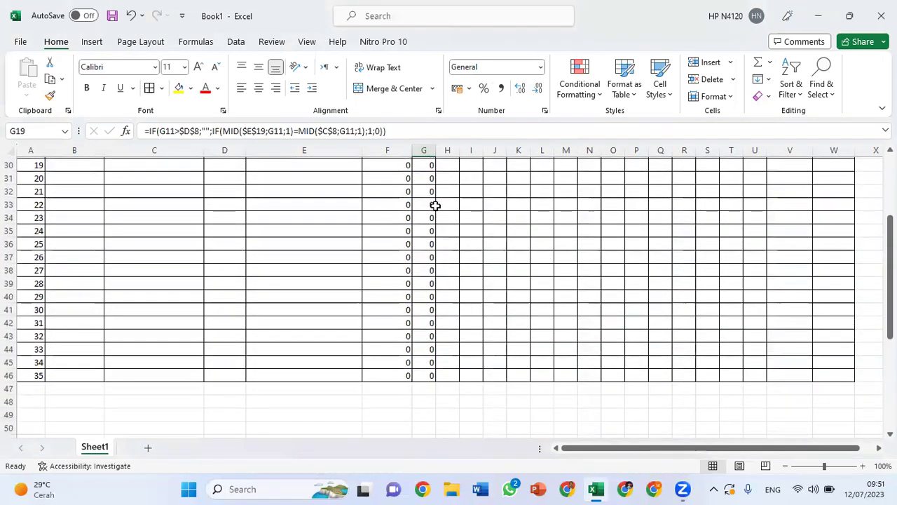
{"action": "scroll", "coordinate": [378, 350], "scroll_direction": "down", "scroll_amount": 1}
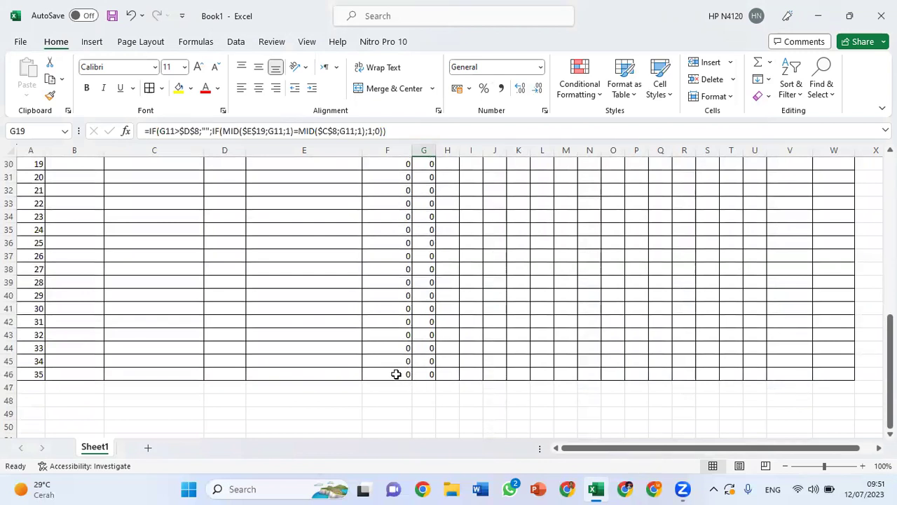
{"action": "scroll", "coordinate": [435, 315], "scroll_direction": "up", "scroll_amount": 1}
{"action": "scroll", "coordinate": [435, 315], "scroll_direction": "up", "scroll_amount": 2}
{"action": "scroll", "coordinate": [434, 315], "scroll_direction": "up", "scroll_amount": 3}
{"action": "scroll", "coordinate": [435, 314], "scroll_direction": "up", "scroll_amount": 2}
{"action": "scroll", "coordinate": [434, 315], "scroll_direction": "up", "scroll_amount": 1}
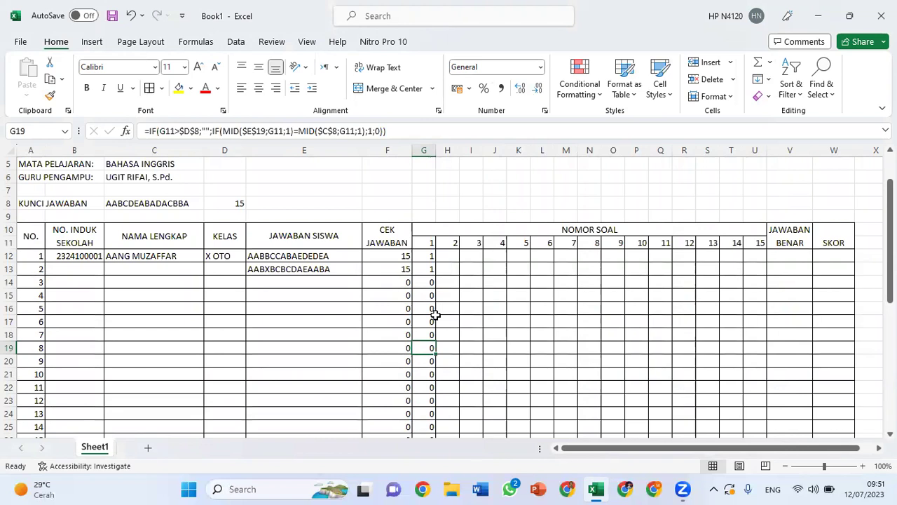
Replace all E2 references with $E$2 across the sheet.
{"action": "key", "text": "ctrl+h"}
{"action": "left_click", "coordinate": [423, 310]}
{"action": "key", "text": "BackSpace"}
{"action": "type", "text": "2"}
{"action": "left_click", "coordinate": [423, 324]}
{"action": "key", "text": "BackSpace"}
{"action": "type", "text": "2"}
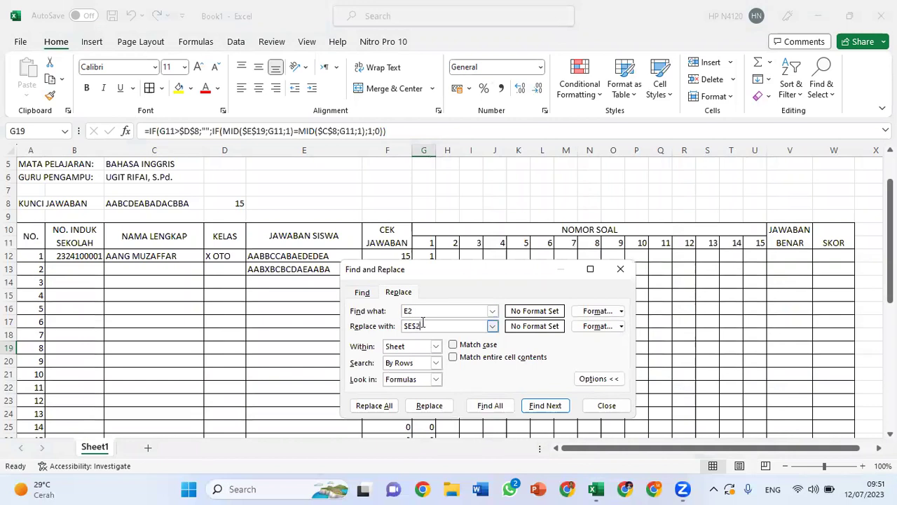
{"action": "left_click", "coordinate": [384, 407]}
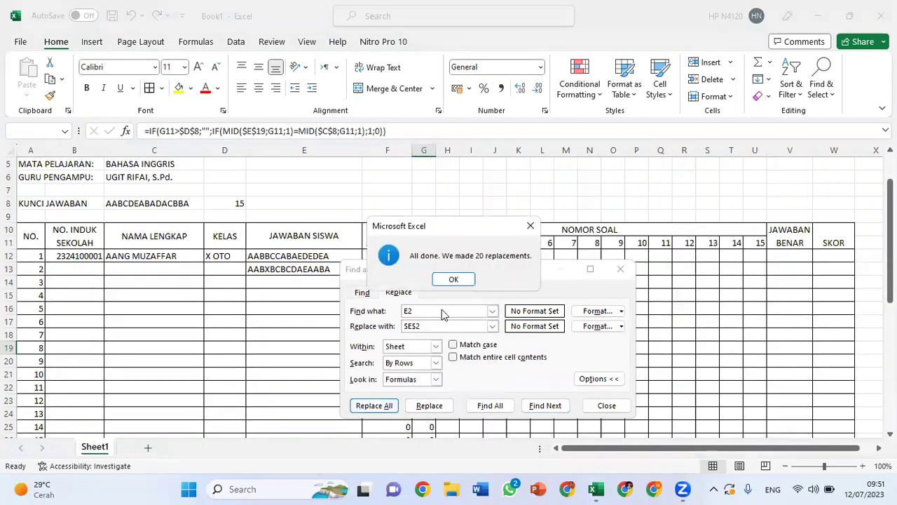
{"action": "left_click", "coordinate": [452, 280]}
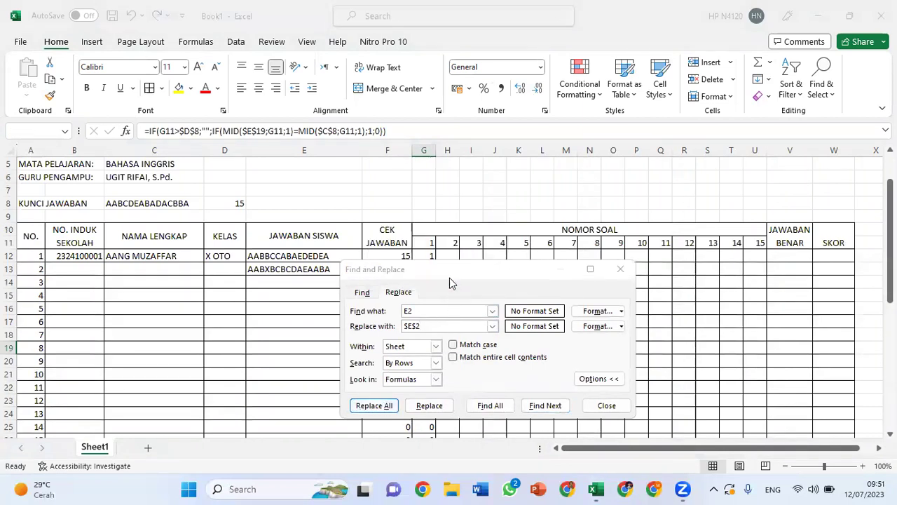
Replace all E3 references with $E$3 across the sheet.
{"action": "left_click", "coordinate": [432, 310]}
{"action": "key", "text": "BackSpace"}
{"action": "type", "text": "3"}
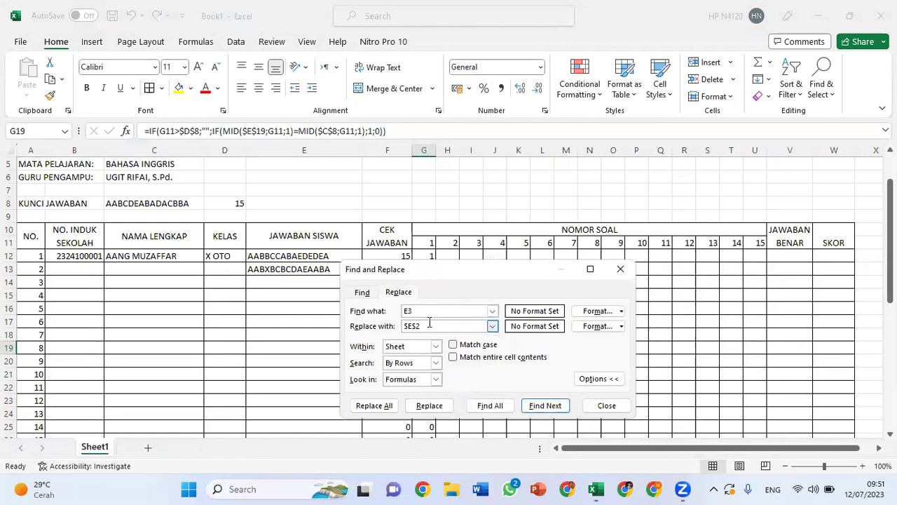
{"action": "key", "text": "BackSpace"}
{"action": "type", "text": "3"}
{"action": "left_click", "coordinate": [374, 411]}
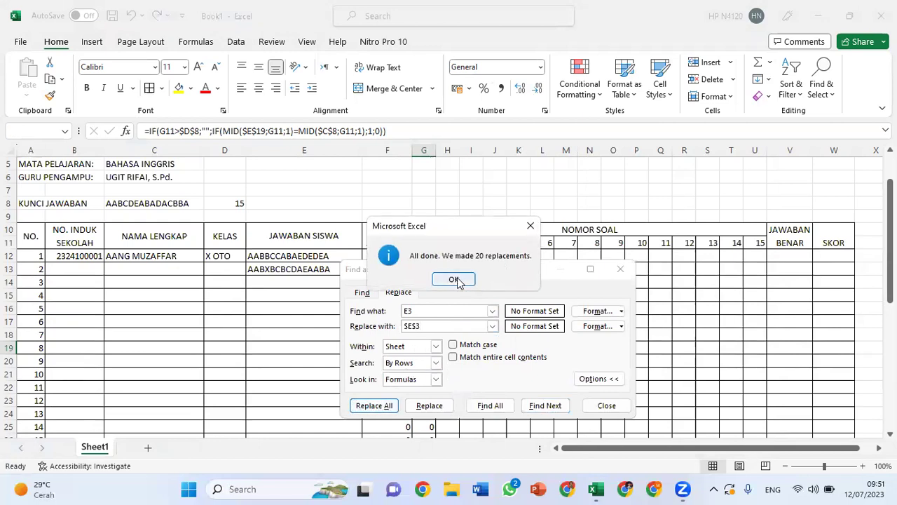
{"action": "key", "text": "Return"}
Replace all E4 references with $E$5, 14 replacements.
{"action": "left_click", "coordinate": [430, 311]}
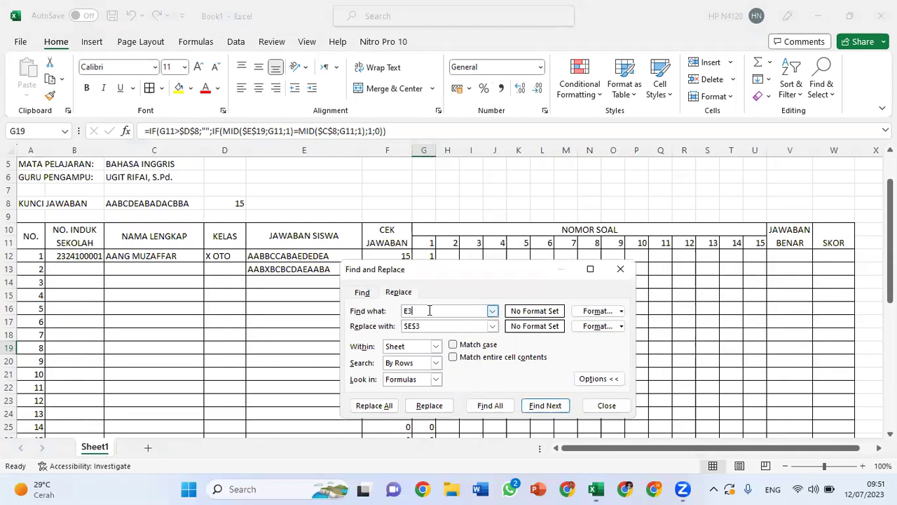
{"action": "key", "text": "BackSpace"}
{"action": "type", "text": "4"}
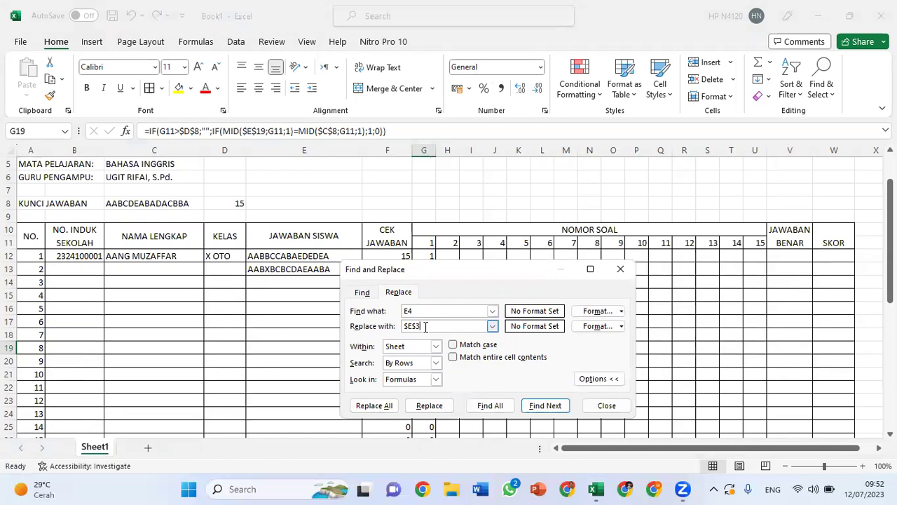
{"action": "key", "text": "BackSpace"}
{"action": "type", "text": "5"}
{"action": "left_click", "coordinate": [379, 405]}
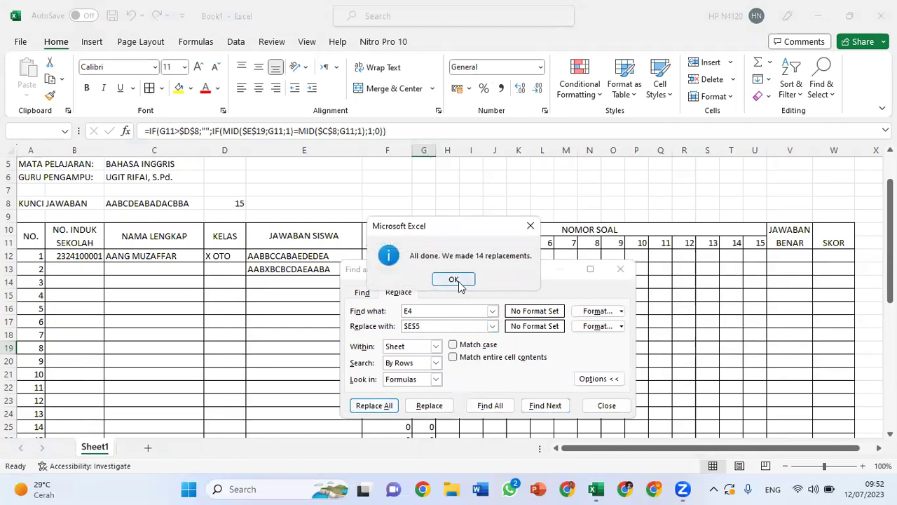
{"action": "left_click", "coordinate": [457, 281]}
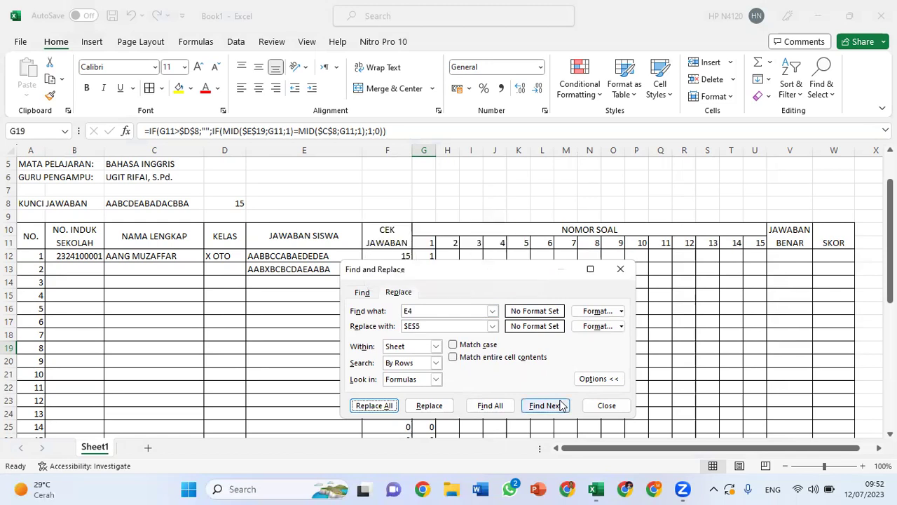
Close Find and Replace and check the question number G11 and formula in G12.
{"action": "left_click", "coordinate": [603, 406]}
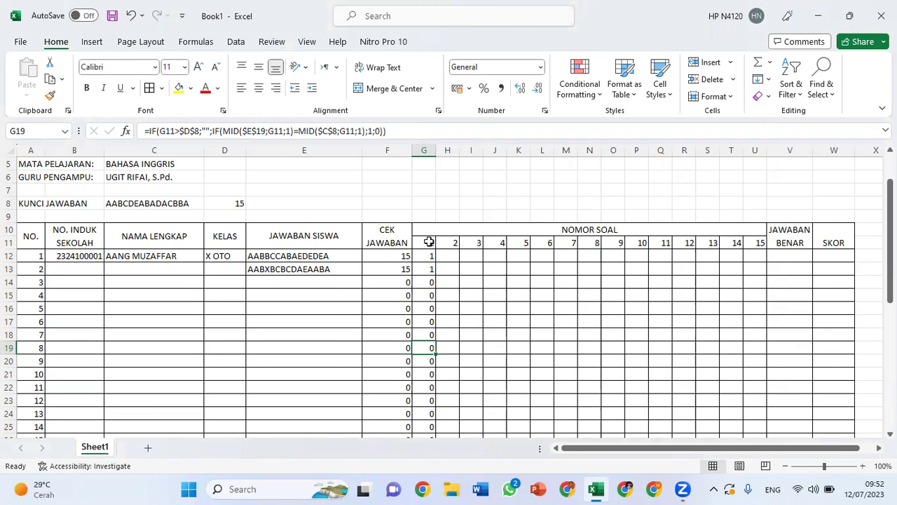
{"action": "left_click", "coordinate": [429, 241]}
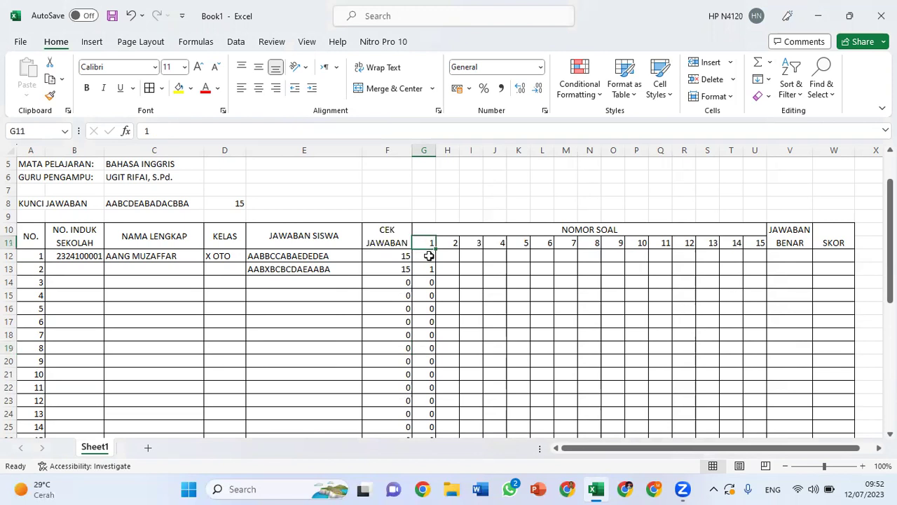
{"action": "left_click", "coordinate": [429, 255]}
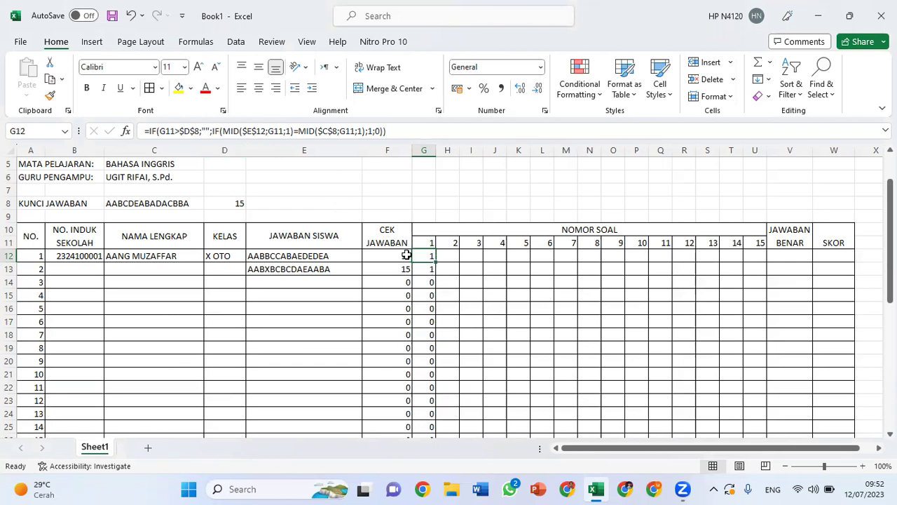
{"action": "type", "text": "=IF(G11>$D$8;\"\";IF(MID($E$12;G11;1)=MID($C$8;G11;1);1;0))"}
{"action": "left_click_drag", "start_coordinate": [436, 262], "coordinate": [435, 436]}
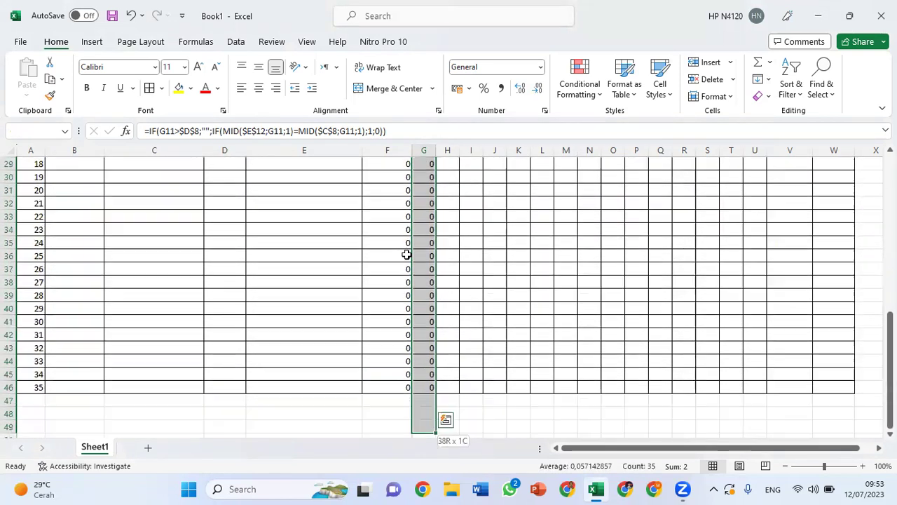
{"action": "left_click_drag", "start_coordinate": [435, 436], "coordinate": [435, 392]}
{"action": "left_click_drag", "start_coordinate": [406, 255], "coordinate": [407, 254]}
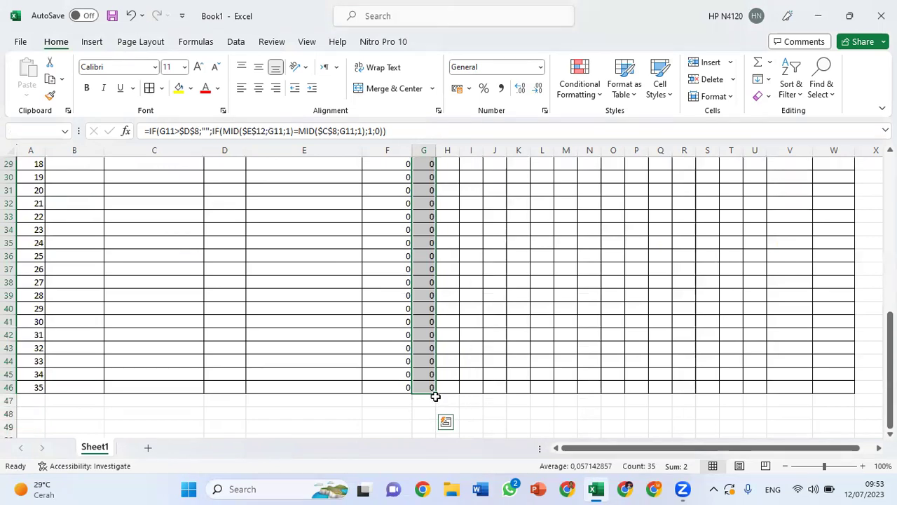
{"action": "left_click_drag", "start_coordinate": [438, 394], "coordinate": [758, 388]}
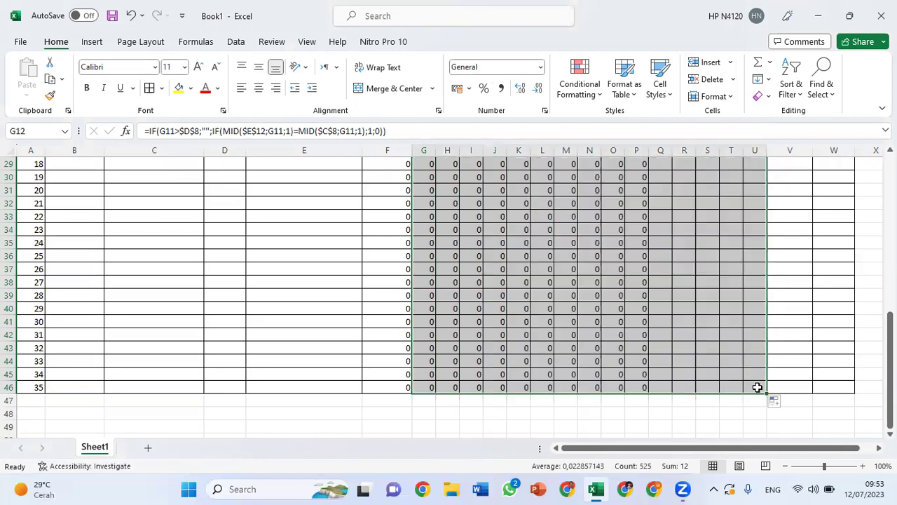
{"action": "scroll", "coordinate": [675, 294], "scroll_direction": "up", "scroll_amount": 4}
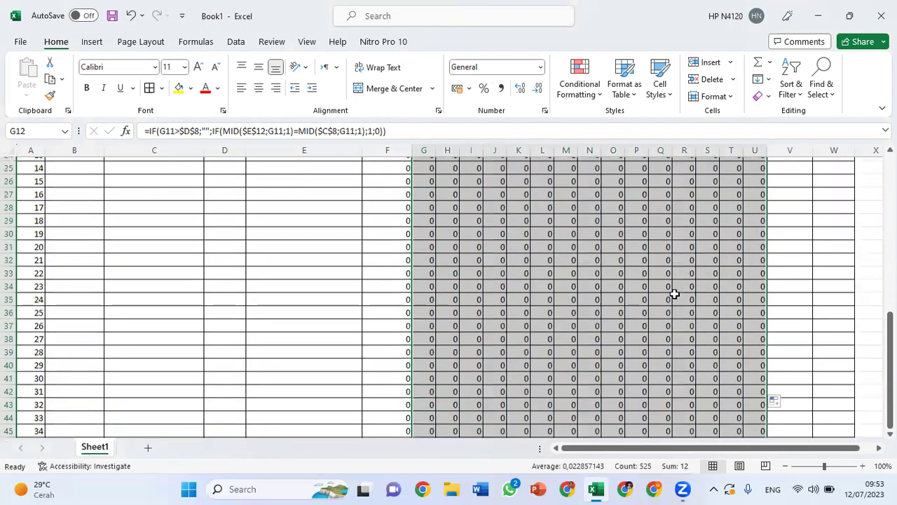
{"action": "scroll", "coordinate": [675, 295], "scroll_direction": "up", "scroll_amount": 4}
{"action": "scroll", "coordinate": [675, 294], "scroll_direction": "up", "scroll_amount": 1}
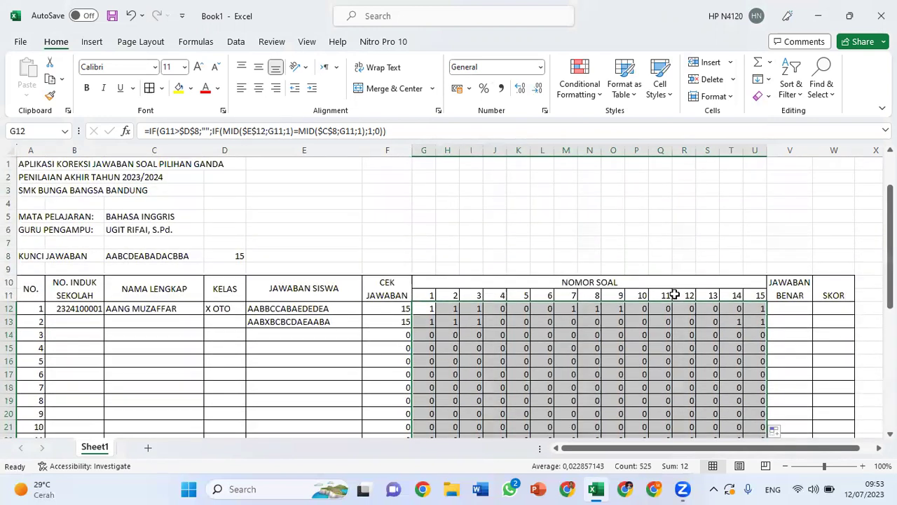
{"action": "scroll", "coordinate": [674, 295], "scroll_direction": "down", "scroll_amount": 1}
{"action": "scroll", "coordinate": [463, 280], "scroll_direction": "up", "scroll_amount": 1}
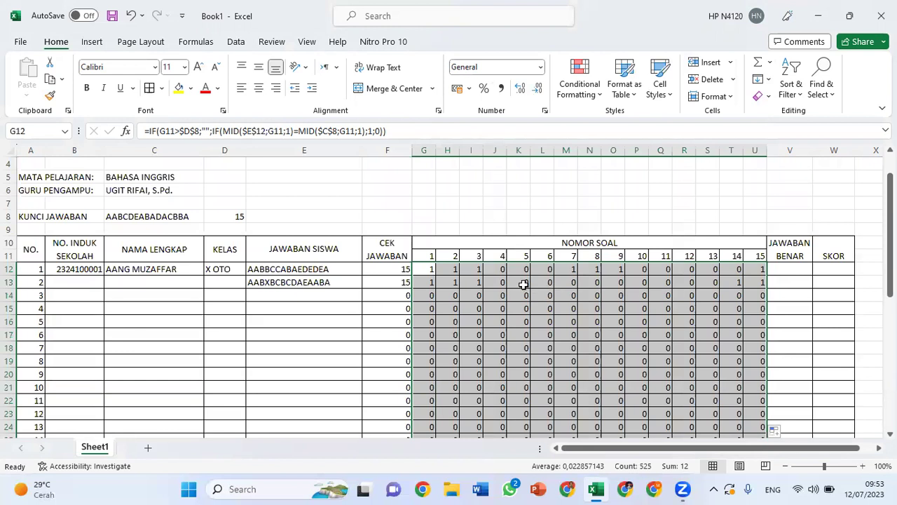
{"action": "left_click", "coordinate": [661, 281]}
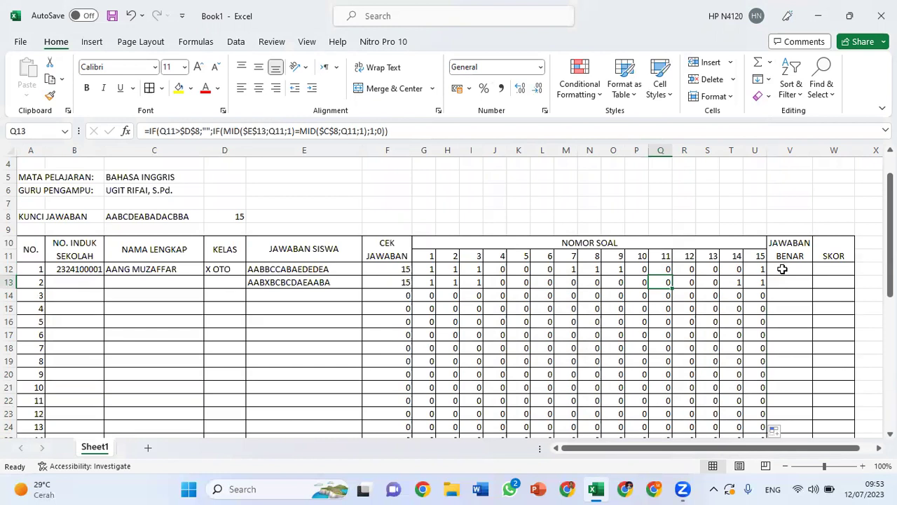
Enter =SUM(G12:U12) in V12 to total student 1's correct answers, giving 7.
{"action": "left_click", "coordinate": [783, 269]}
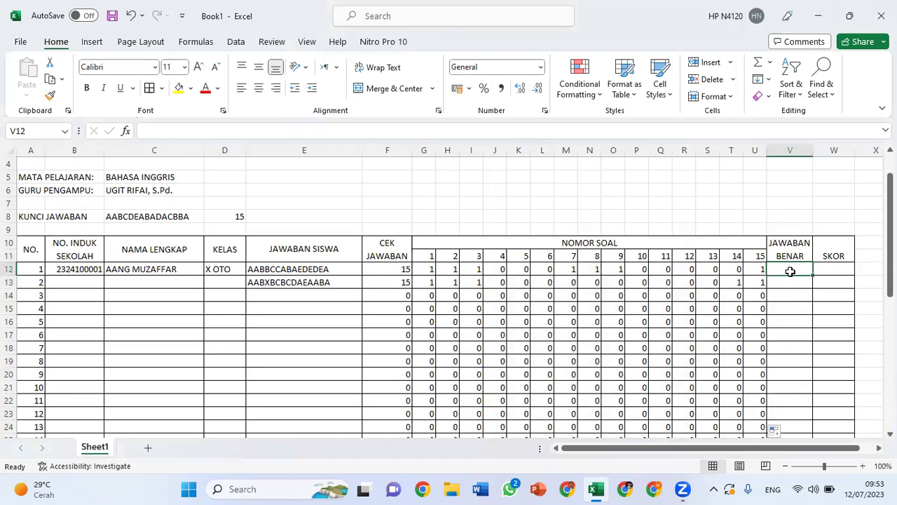
{"action": "type", "text": "=SU"}
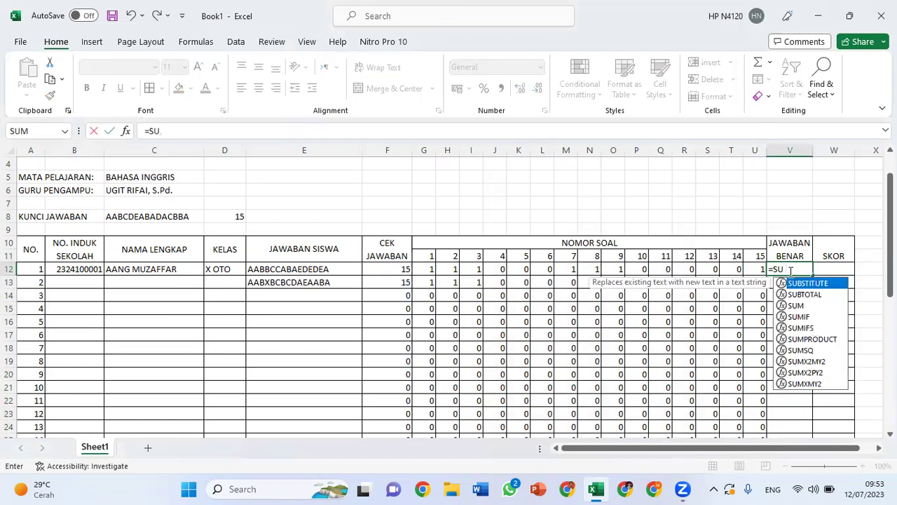
{"action": "type", "text": "M("}
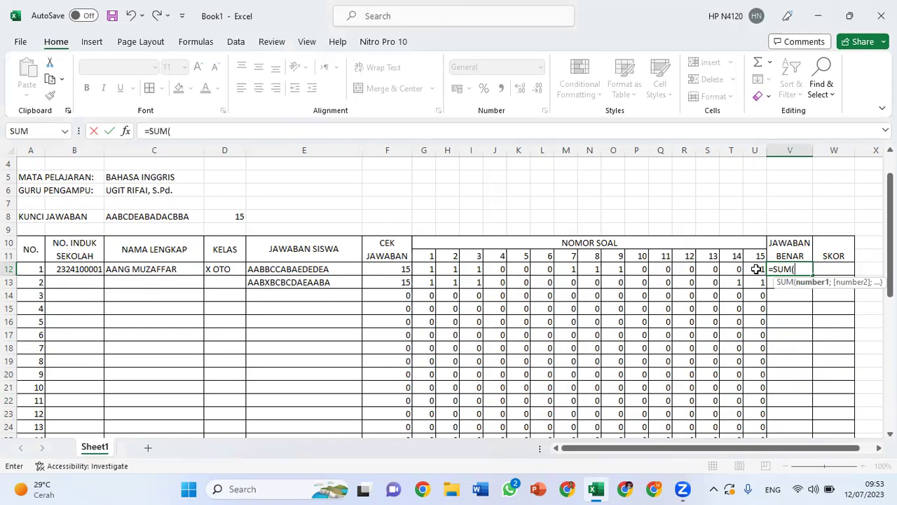
{"action": "left_click", "coordinate": [757, 269]}
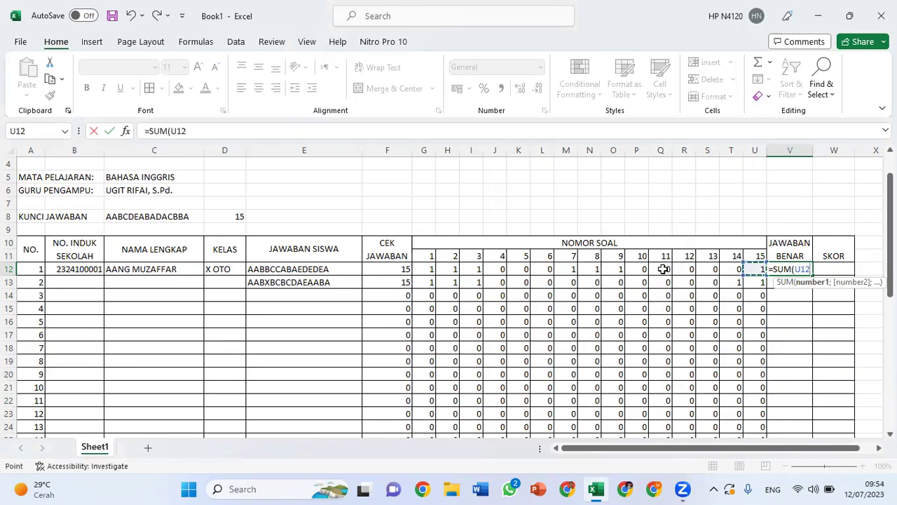
{"action": "left_click_drag", "start_coordinate": [663, 269], "coordinate": [424, 270]}
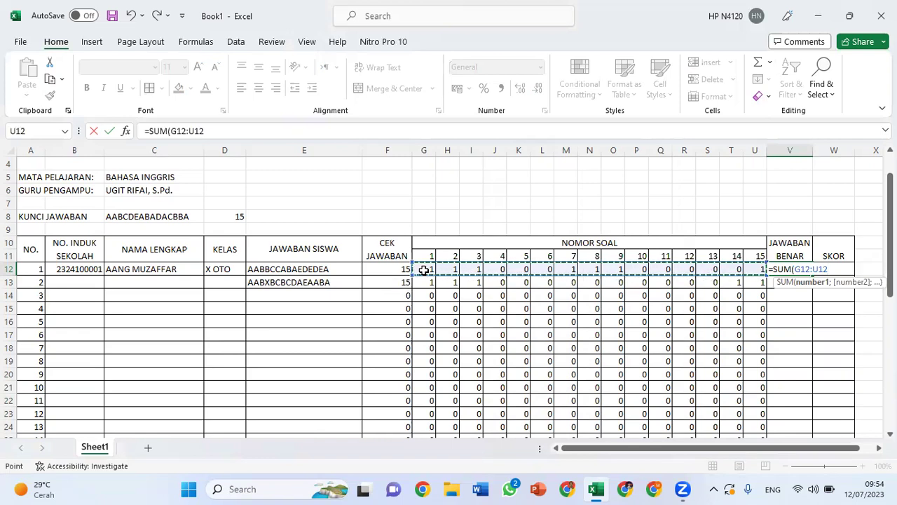
{"action": "key", "text": "Return"}
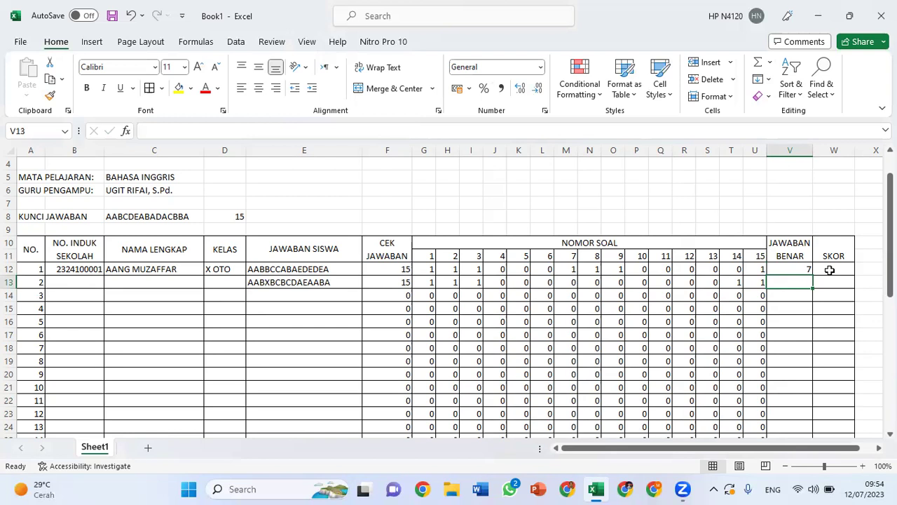
Enter =V12/D8*100 in W12, giving student 1 a SKOR of 46,66667.
{"action": "left_click", "coordinate": [829, 270]}
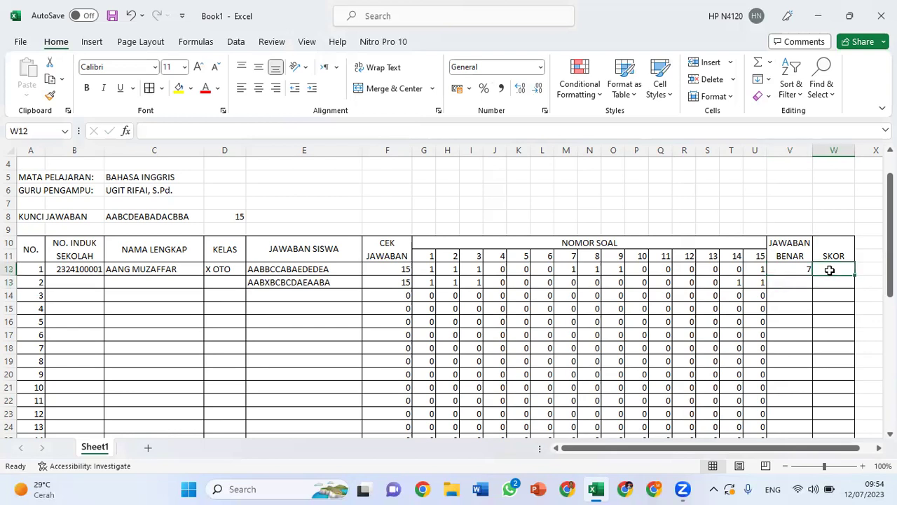
{"action": "type", "text": "="}
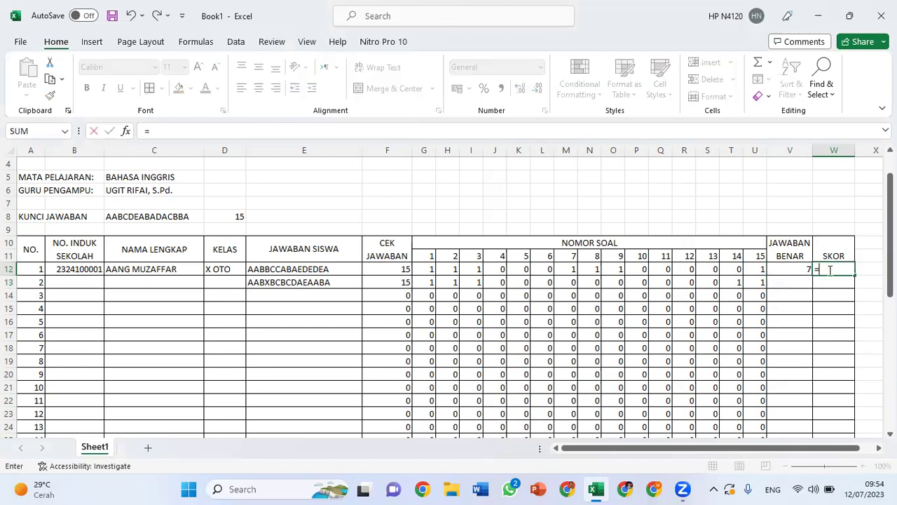
{"action": "left_click", "coordinate": [792, 270]}
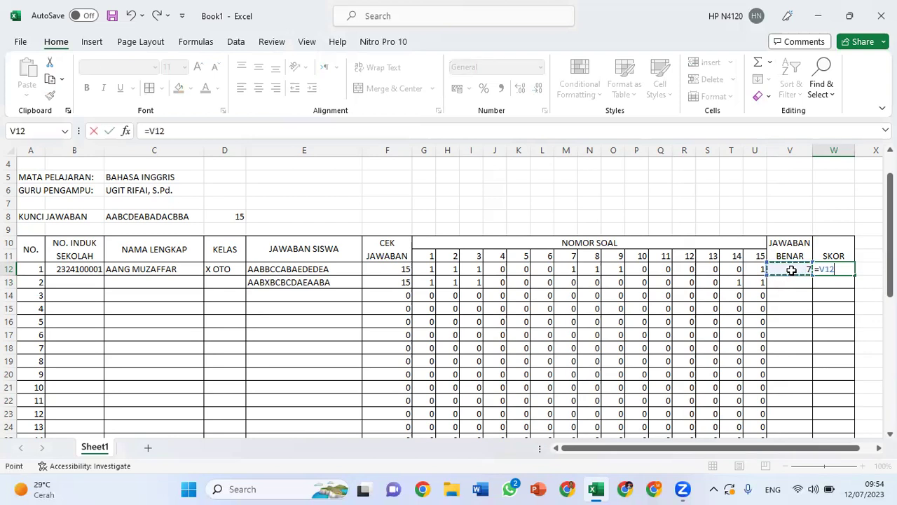
{"action": "type", "text": "/"}
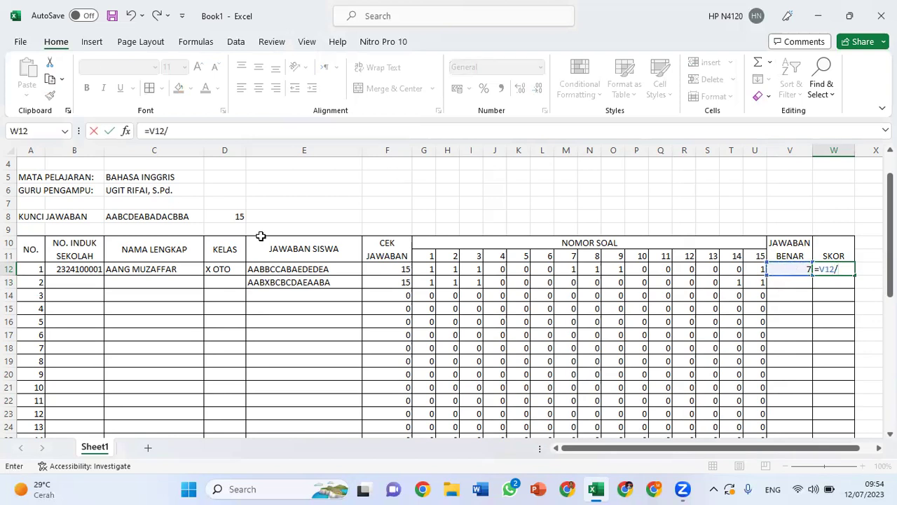
{"action": "left_click", "coordinate": [227, 214]}
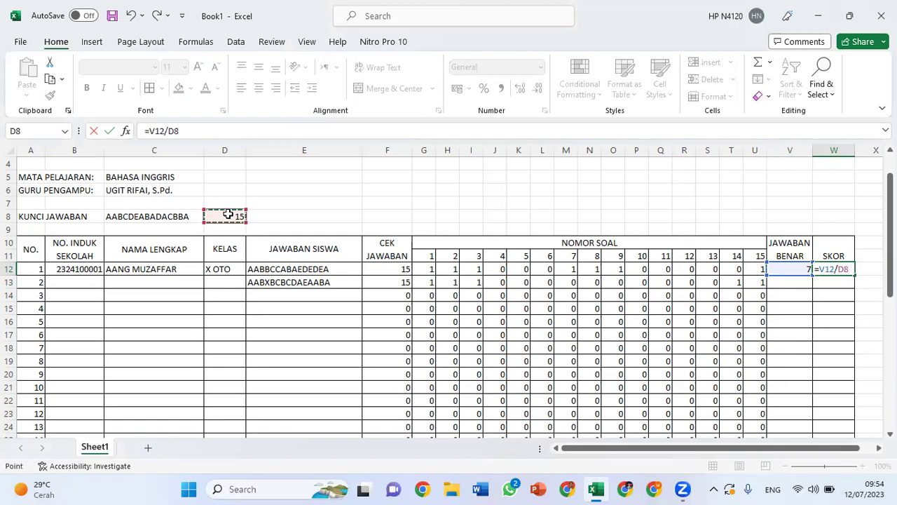
{"action": "type", "text": "*"}
{"action": "type", "text": "100"}
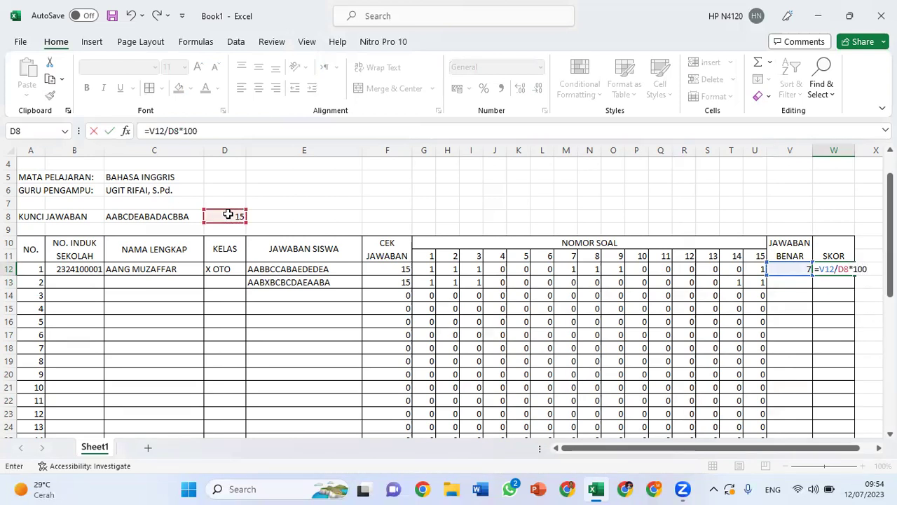
{"action": "key", "text": "Return"}
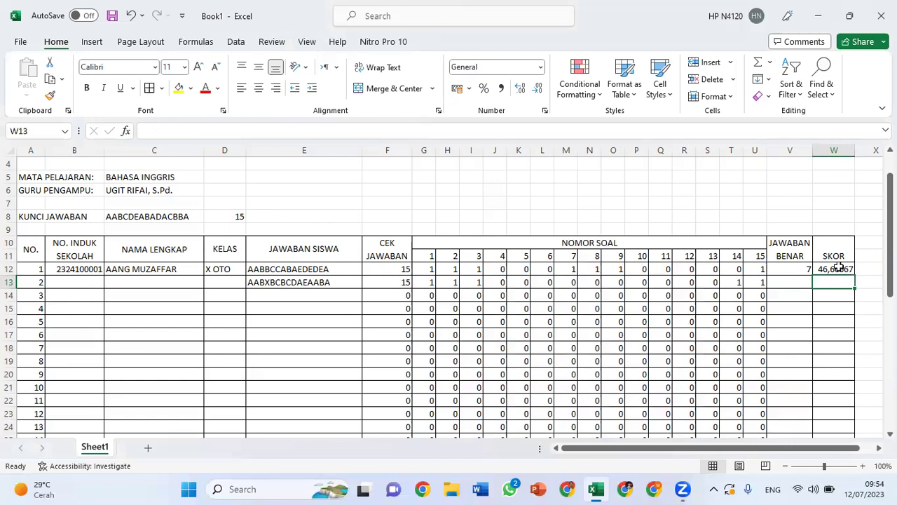
Fill the V12:W12 total and score formulas down to row 46, then inspect W13's #DIV/0! formula.
{"action": "mouse_move", "coordinate": [779, 269]}
{"action": "left_mouse_down"}
{"action": "mouse_move", "coordinate": [830, 269]}
{"action": "mouse_move", "coordinate": [862, 460]}
{"action": "left_mouse_up"}
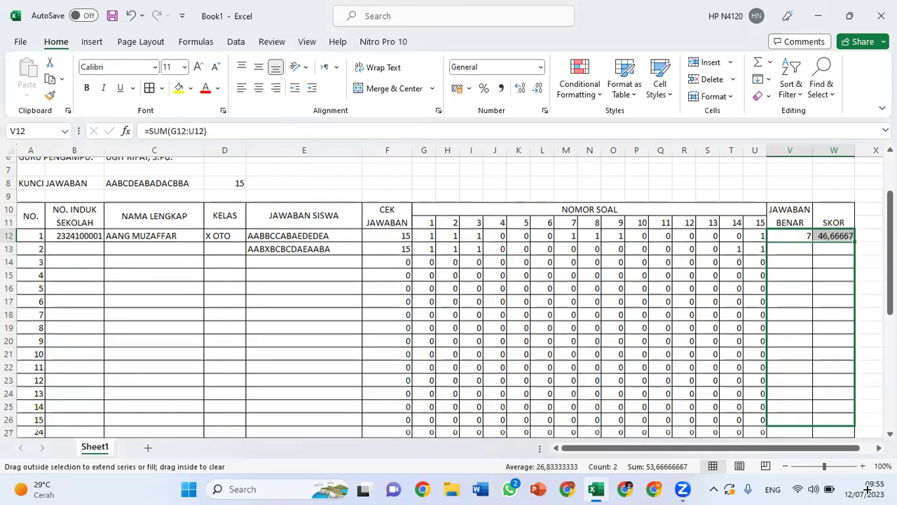
{"action": "left_click_drag", "start_coordinate": [863, 459], "coordinate": [788, 61]}
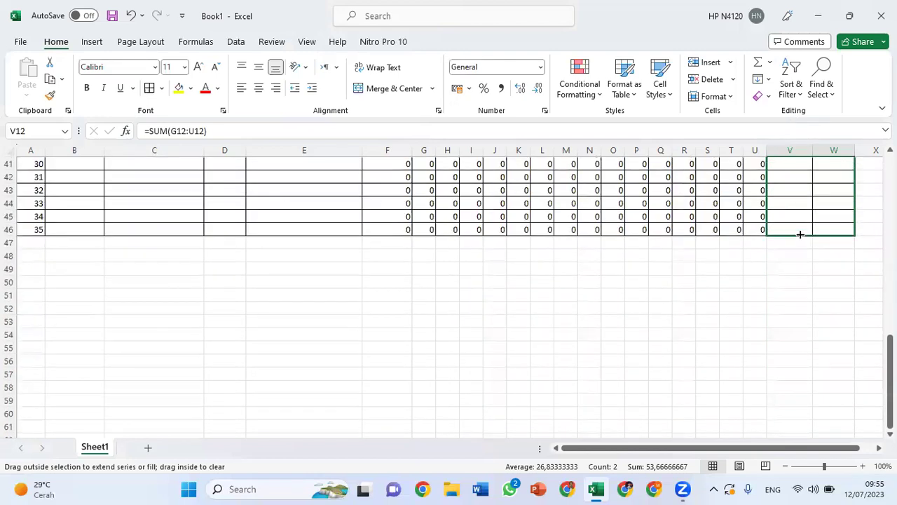
{"action": "left_click_drag", "start_coordinate": [788, 62], "coordinate": [800, 236]}
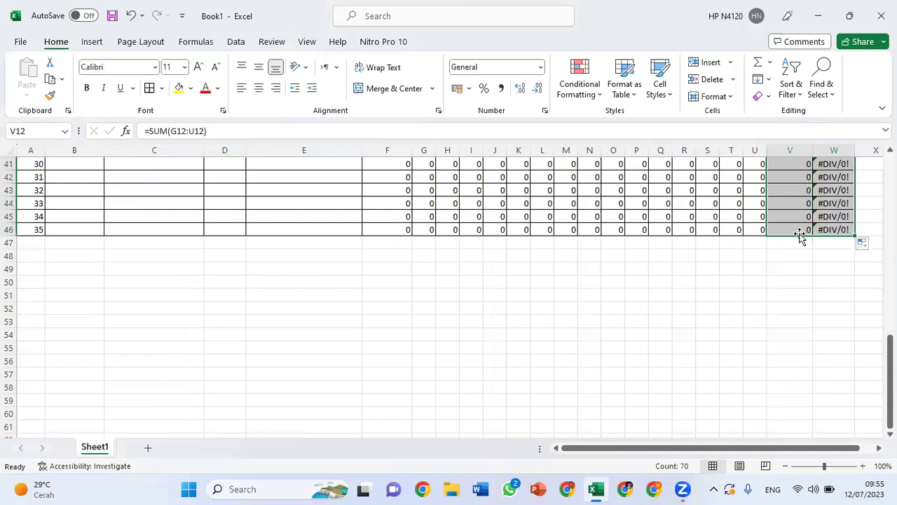
{"action": "scroll", "coordinate": [799, 236], "scroll_direction": "up", "scroll_amount": 4}
{"action": "scroll", "coordinate": [800, 237], "scroll_direction": "up", "scroll_amount": 3}
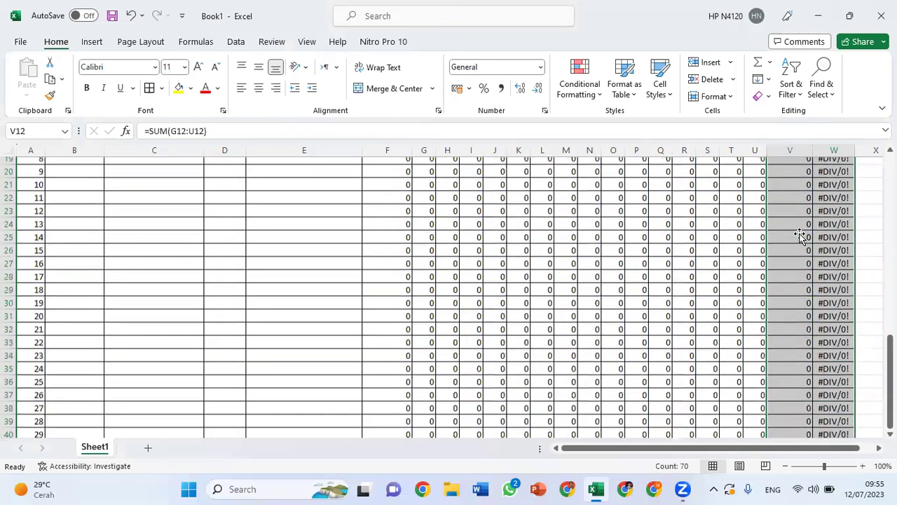
{"action": "scroll", "coordinate": [800, 236], "scroll_direction": "up", "scroll_amount": 6}
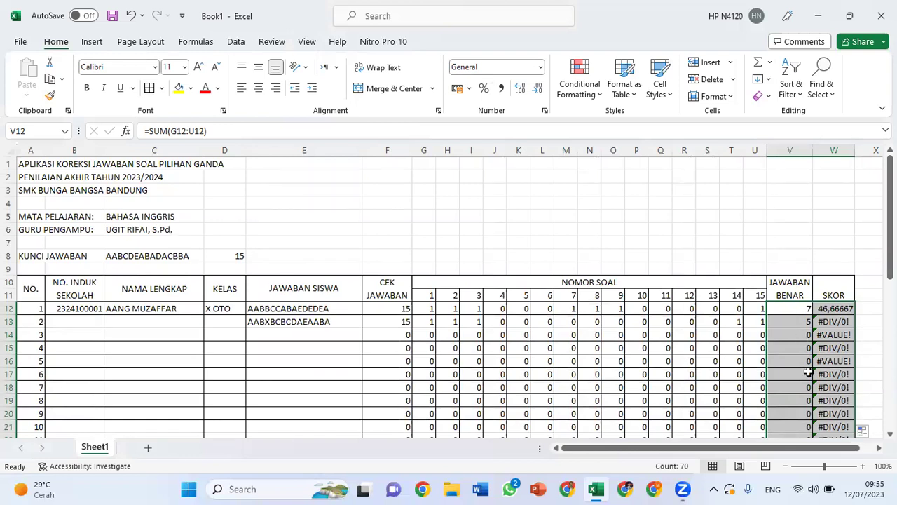
{"action": "left_click", "coordinate": [837, 327]}
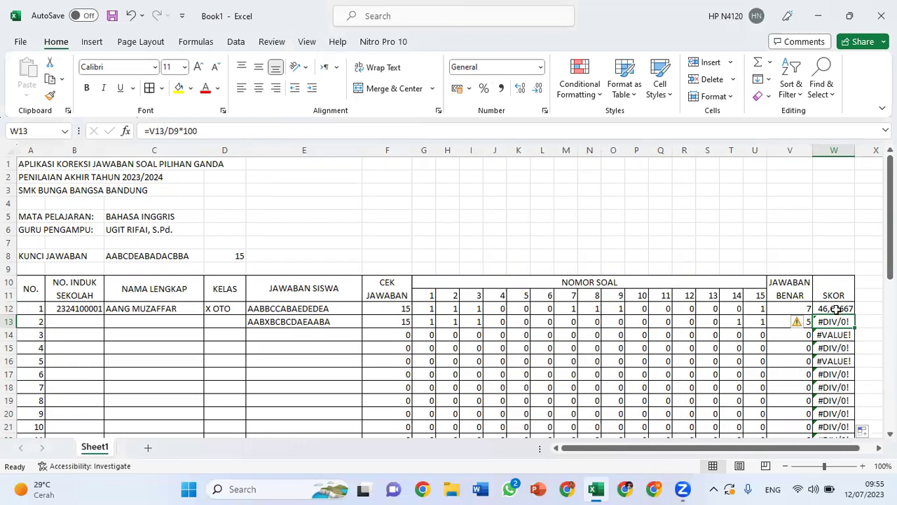
{"action": "left_click", "coordinate": [837, 309]}
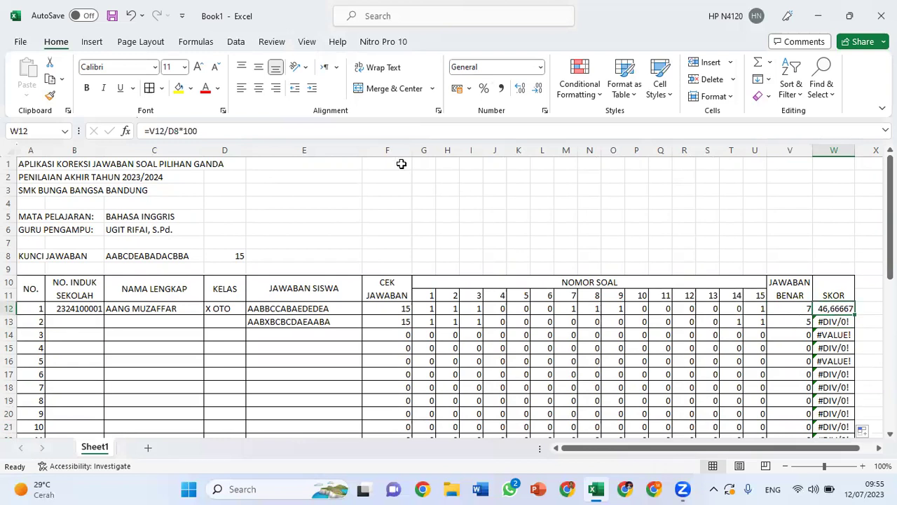
{"action": "left_click", "coordinate": [169, 131]}
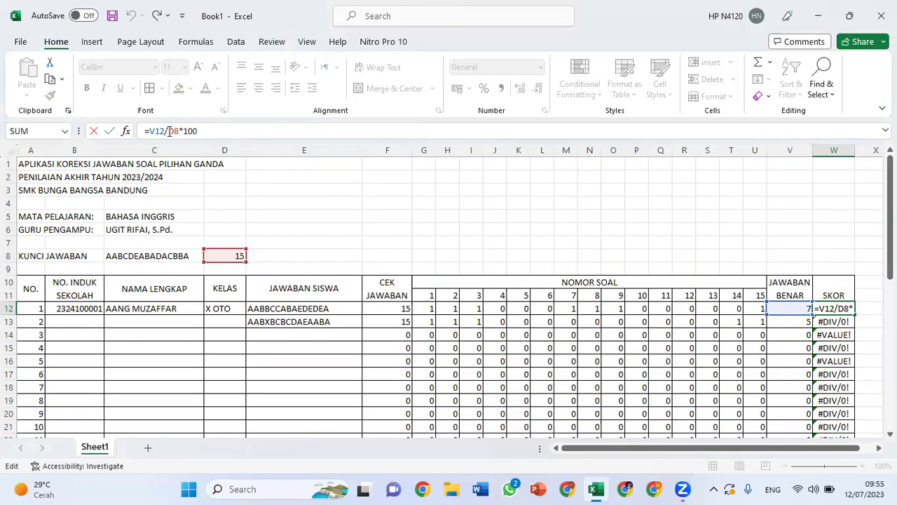
{"action": "type", "text": "$D"}
{"action": "type", "text": "$"}
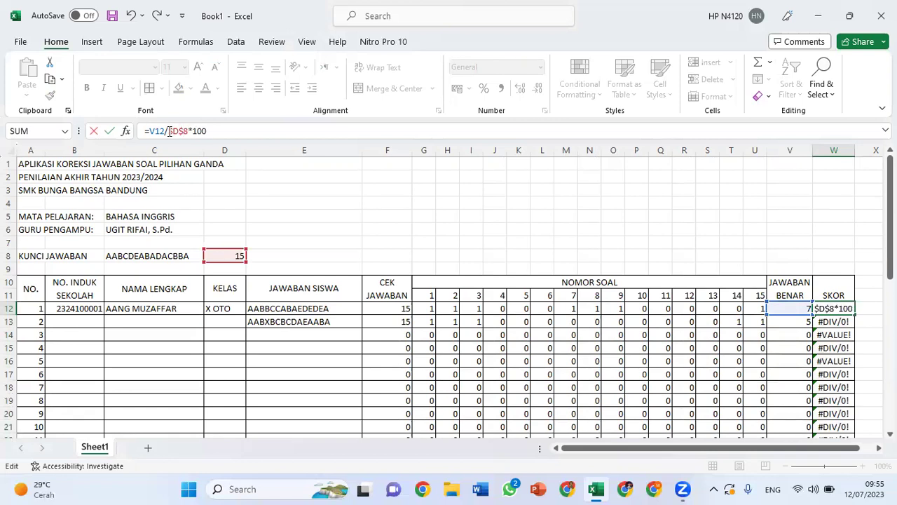
{"action": "key", "text": "Return"}
{"action": "key", "text": "Up"}
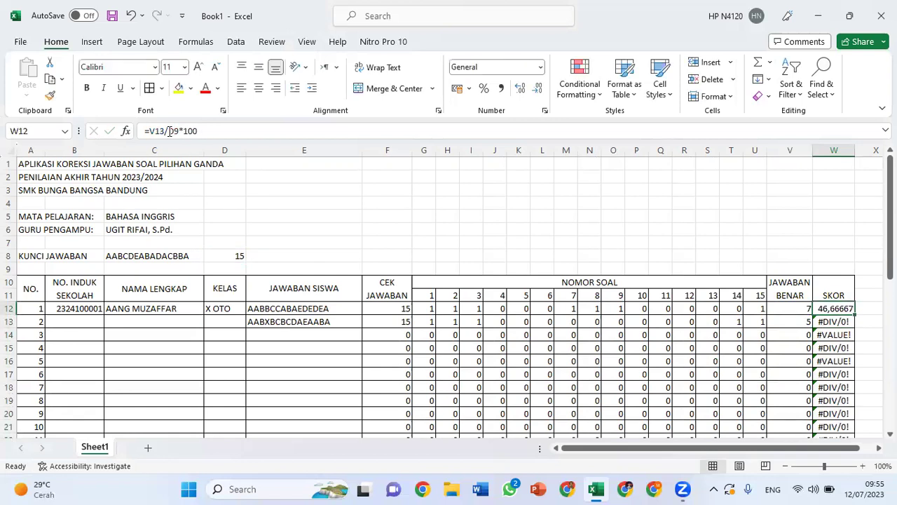
{"action": "mouse_move", "coordinate": [855, 314]}
{"action": "left_mouse_down"}
{"action": "mouse_move", "coordinate": [869, 484]}
{"action": "mouse_move", "coordinate": [799, 169]}
{"action": "mouse_move", "coordinate": [832, 133]}
{"action": "mouse_move", "coordinate": [837, 196]}
{"action": "left_mouse_up"}
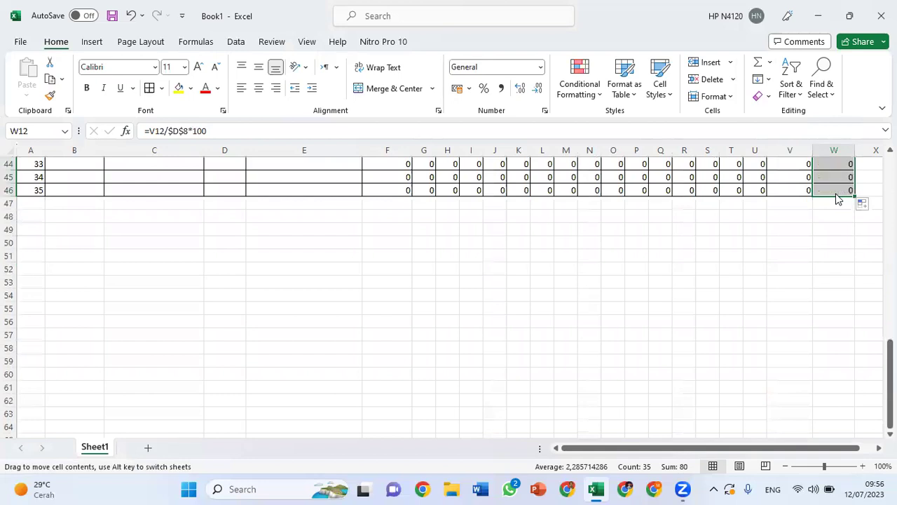
{"action": "scroll", "coordinate": [837, 198], "scroll_direction": "up", "scroll_amount": 7}
{"action": "scroll", "coordinate": [837, 196], "scroll_direction": "up", "scroll_amount": 4}
{"action": "scroll", "coordinate": [837, 194], "scroll_direction": "up", "scroll_amount": 3}
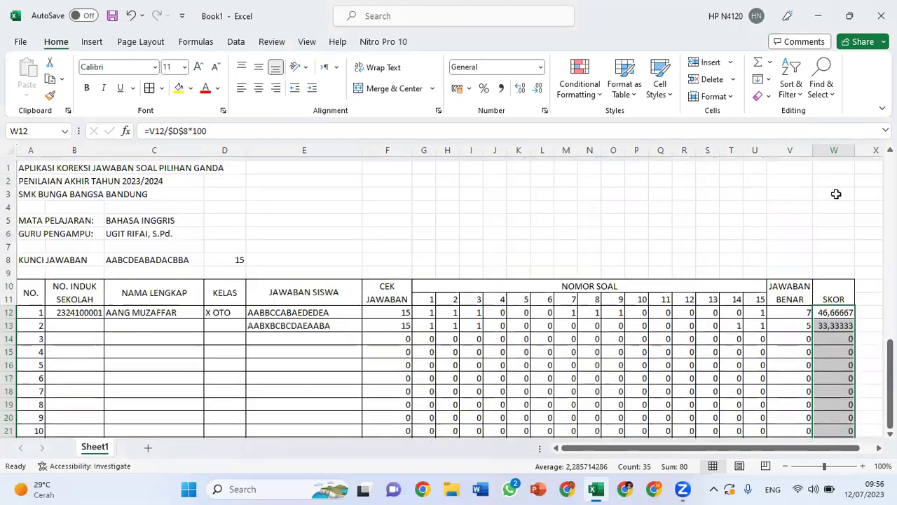
{"action": "scroll", "coordinate": [841, 294], "scroll_direction": "down", "scroll_amount": 1}
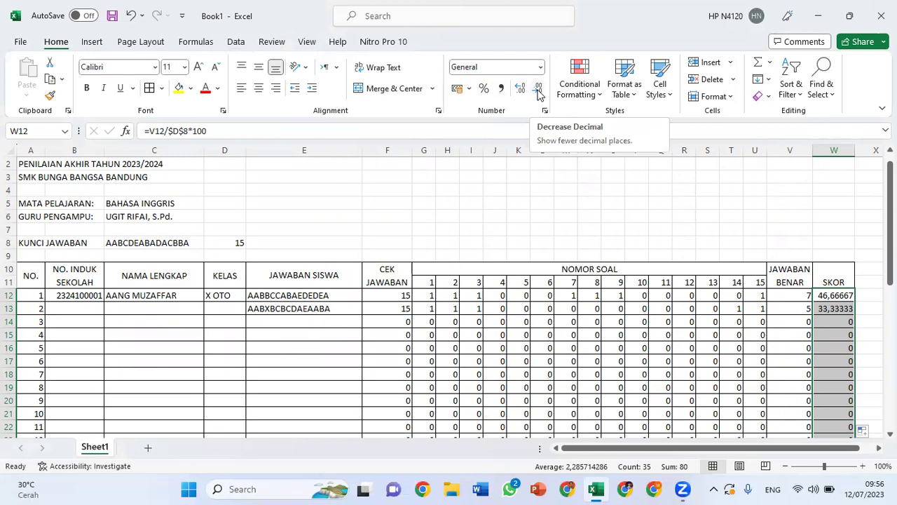
Reduce the W12:W46 SKOR scores to one decimal place.
{"action": "left_click", "coordinate": [538, 89]}
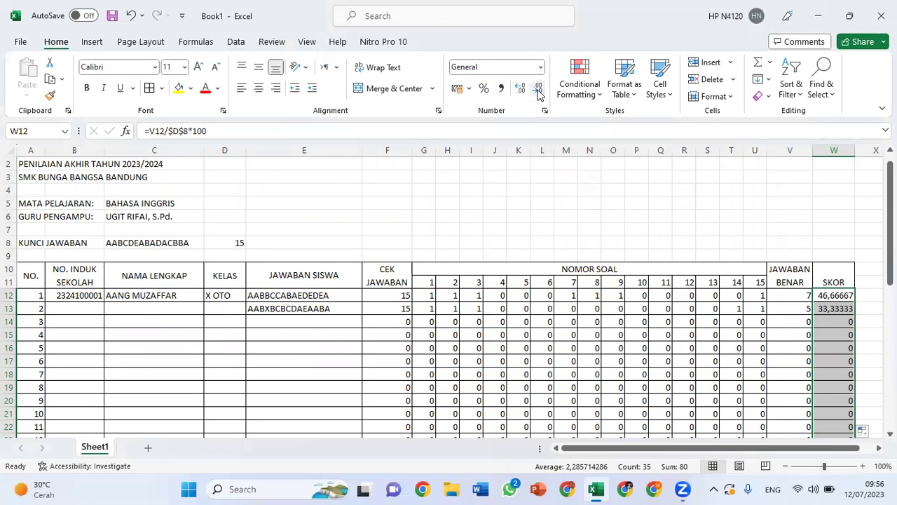
{"action": "left_click", "coordinate": [538, 90]}
{"action": "left_click", "coordinate": [539, 90]}
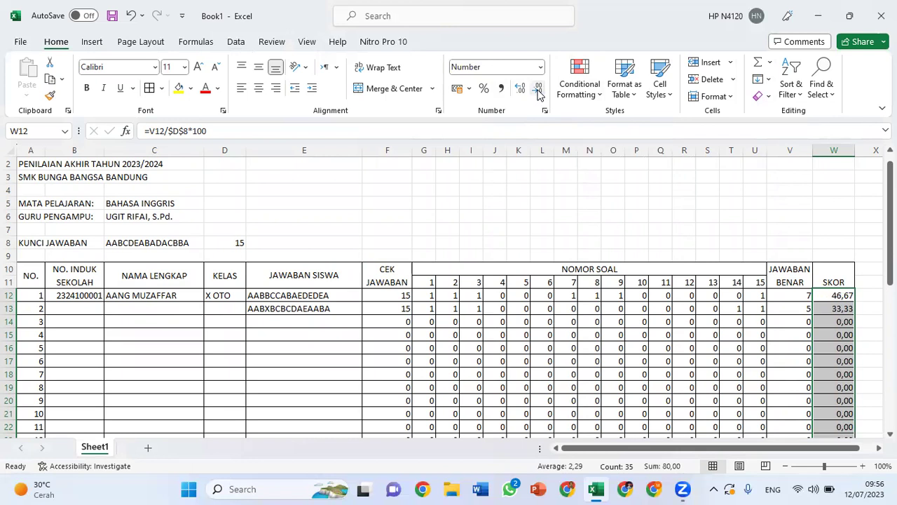
{"action": "left_click", "coordinate": [539, 89]}
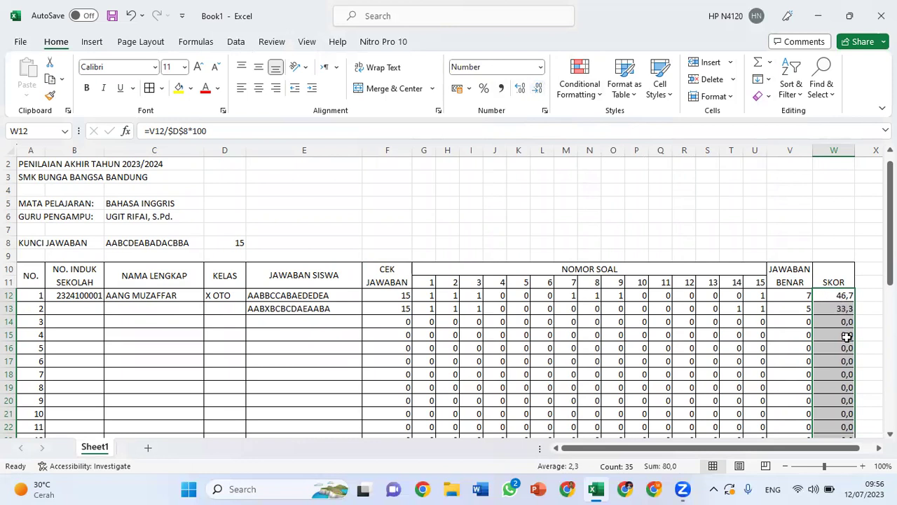
Check that the SKOR column shows 46,7, 33,3 and 0,0 down to row 46.
{"action": "left_click", "coordinate": [844, 297]}
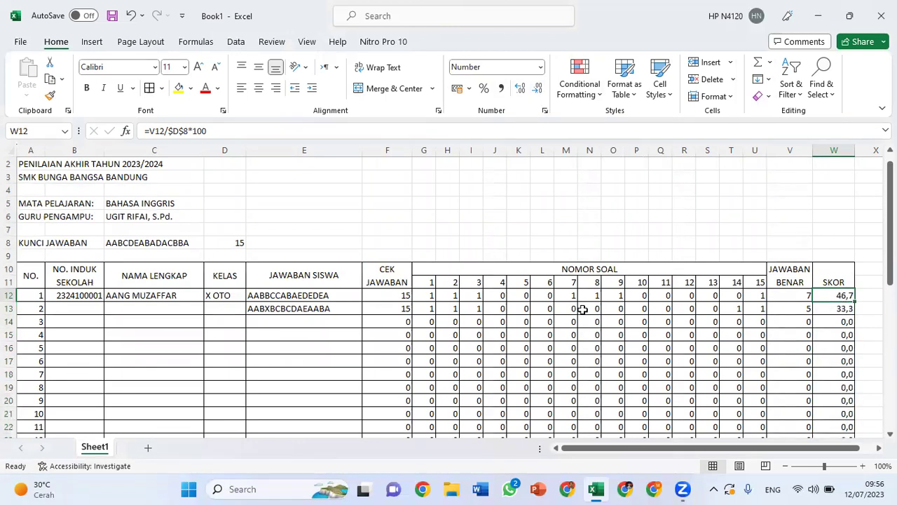
{"action": "scroll", "coordinate": [745, 315], "scroll_direction": "down", "scroll_amount": 3}
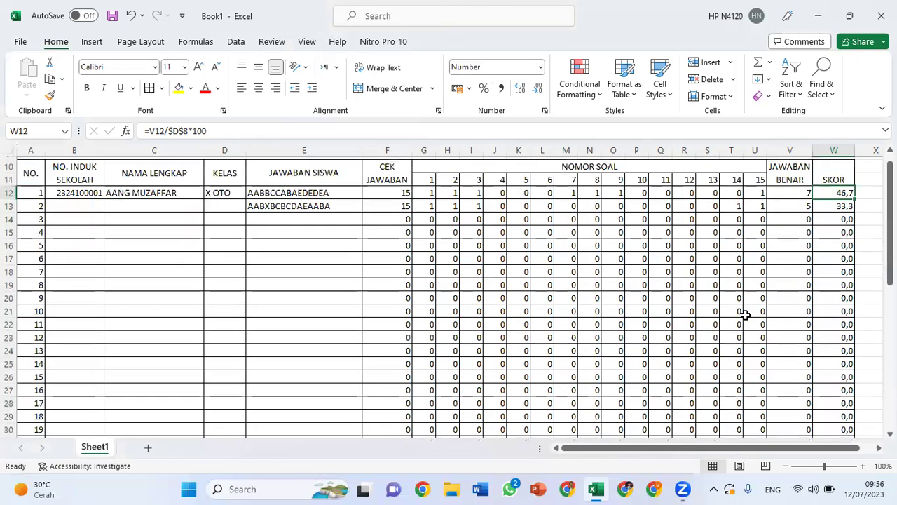
{"action": "scroll", "coordinate": [744, 315], "scroll_direction": "up", "scroll_amount": 3}
{"action": "scroll", "coordinate": [744, 315], "scroll_direction": "down", "scroll_amount": 2}
{"action": "scroll", "coordinate": [745, 315], "scroll_direction": "down", "scroll_amount": 2}
{"action": "scroll", "coordinate": [745, 314], "scroll_direction": "down", "scroll_amount": 10}
{"action": "scroll", "coordinate": [745, 315], "scroll_direction": "down", "scroll_amount": 7}
{"action": "scroll", "coordinate": [745, 315], "scroll_direction": "up", "scroll_amount": 4}
{"action": "scroll", "coordinate": [745, 315], "scroll_direction": "up", "scroll_amount": 2}
{"action": "scroll", "coordinate": [745, 315], "scroll_direction": "up", "scroll_amount": 5}
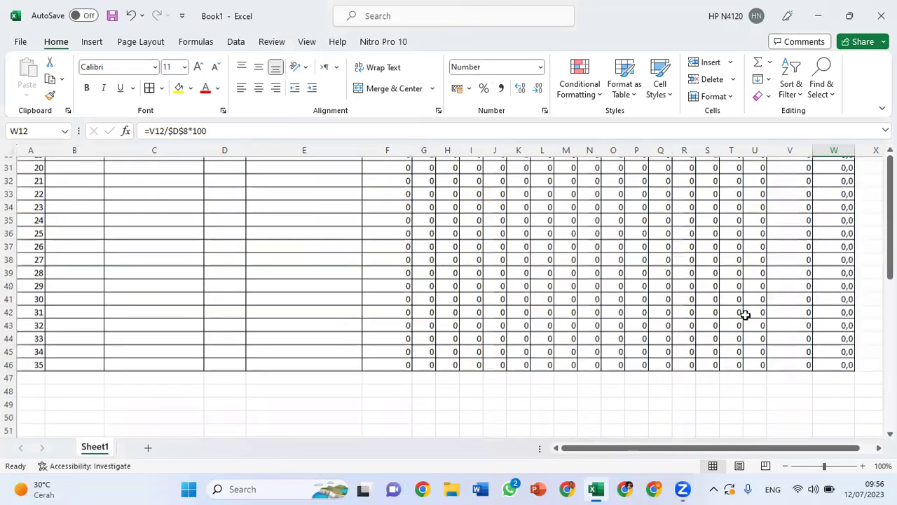
{"action": "scroll", "coordinate": [744, 314], "scroll_direction": "up", "scroll_amount": 1}
{"action": "scroll", "coordinate": [744, 315], "scroll_direction": "up", "scroll_amount": 3}
{"action": "scroll", "coordinate": [744, 315], "scroll_direction": "up", "scroll_amount": 1}
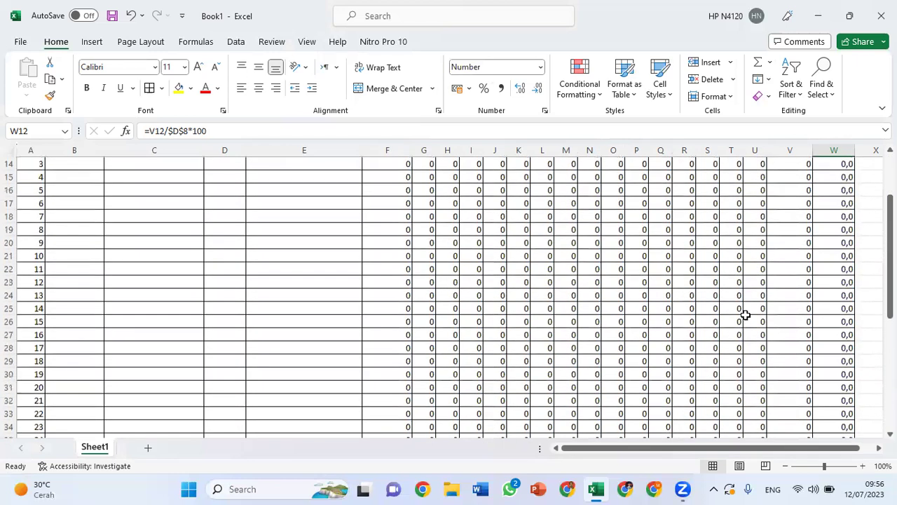
{"action": "scroll", "coordinate": [745, 314], "scroll_direction": "up", "scroll_amount": 2}
{"action": "scroll", "coordinate": [744, 315], "scroll_direction": "up", "scroll_amount": 2}
{"action": "scroll", "coordinate": [745, 315], "scroll_direction": "up", "scroll_amount": 1}
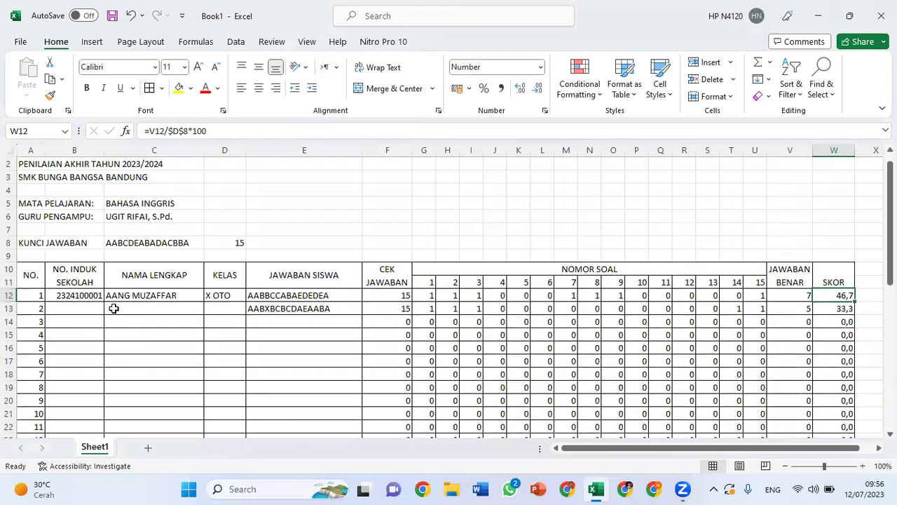
Copy the first student's ID into row 13 and change its last digit to 2.
{"action": "left_click", "coordinate": [77, 295]}
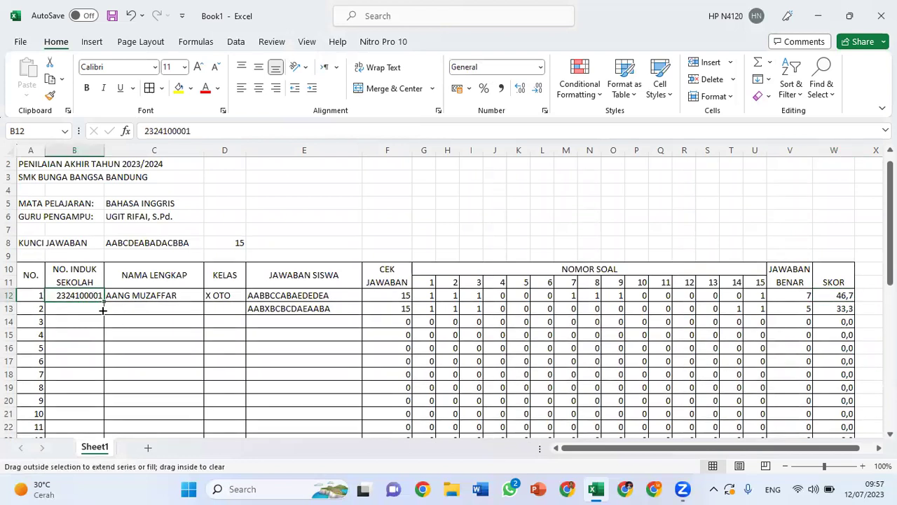
{"action": "left_click_drag", "start_coordinate": [103, 302], "coordinate": [103, 312]}
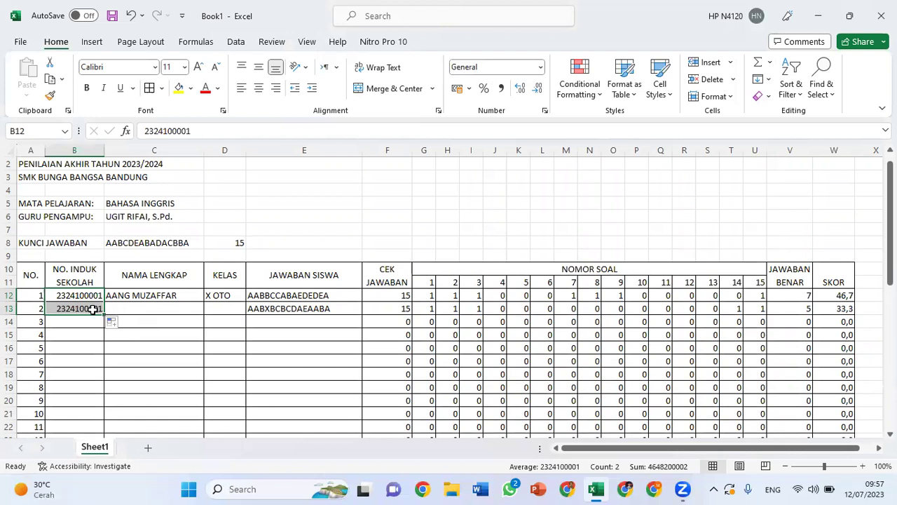
{"action": "left_click", "coordinate": [93, 309]}
{"action": "double_click", "coordinate": [93, 309]}
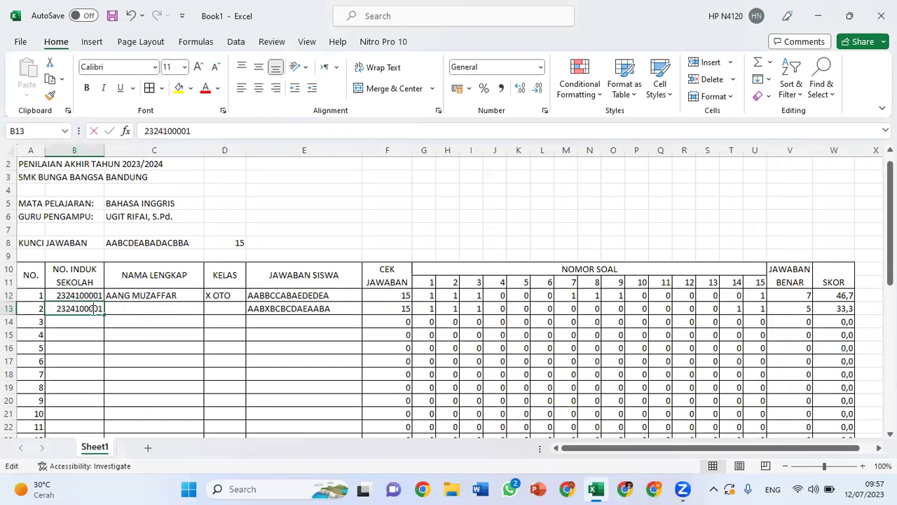
{"action": "key", "text": "BackSpace"}
{"action": "type", "text": "2"}
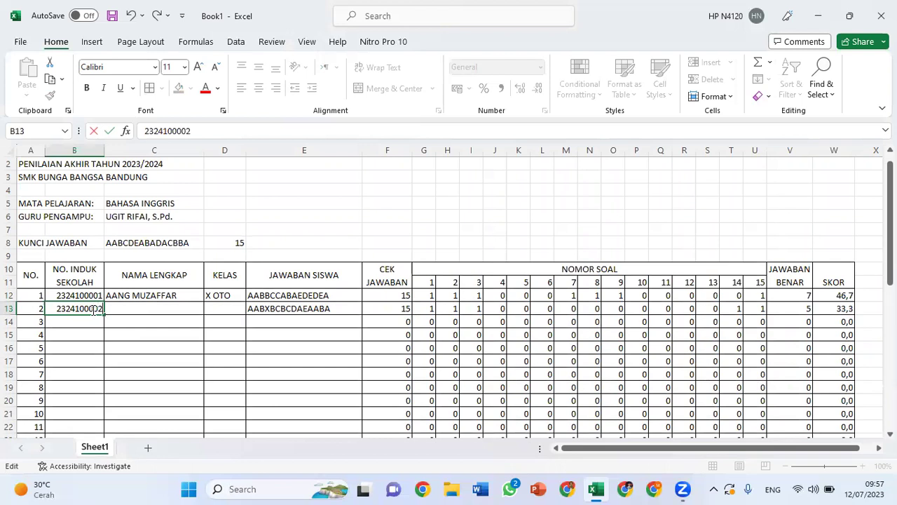
{"action": "key", "text": "Return"}
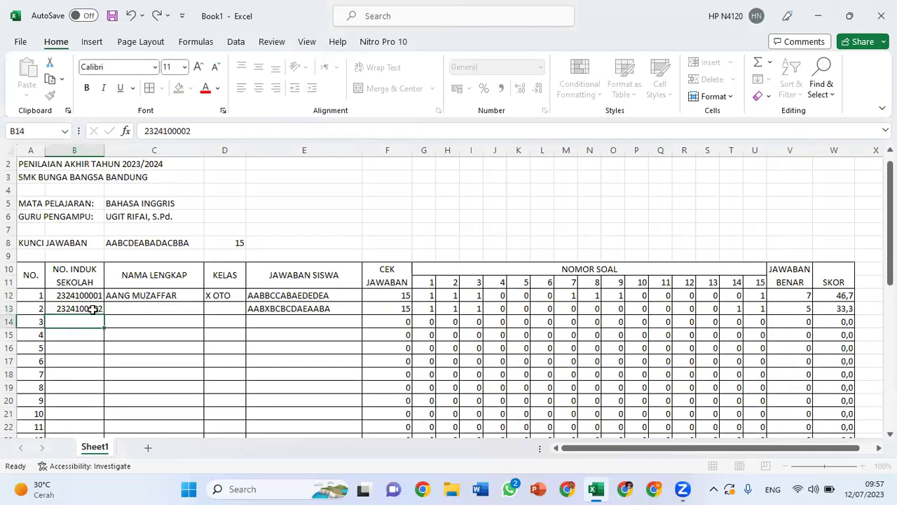
Enter the second student's name and class X OTO in row 13.
{"action": "key", "text": "Up"}
{"action": "key", "text": "Right"}
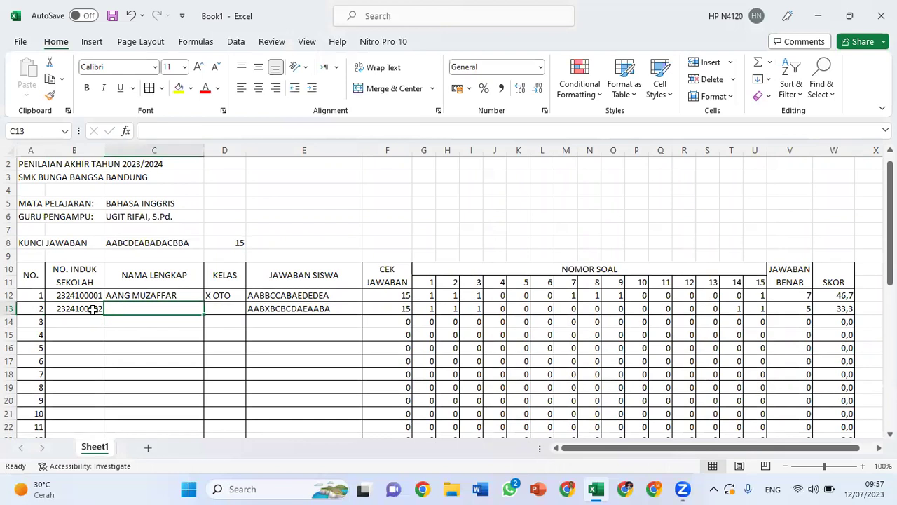
{"action": "type", "text": "AAN"}
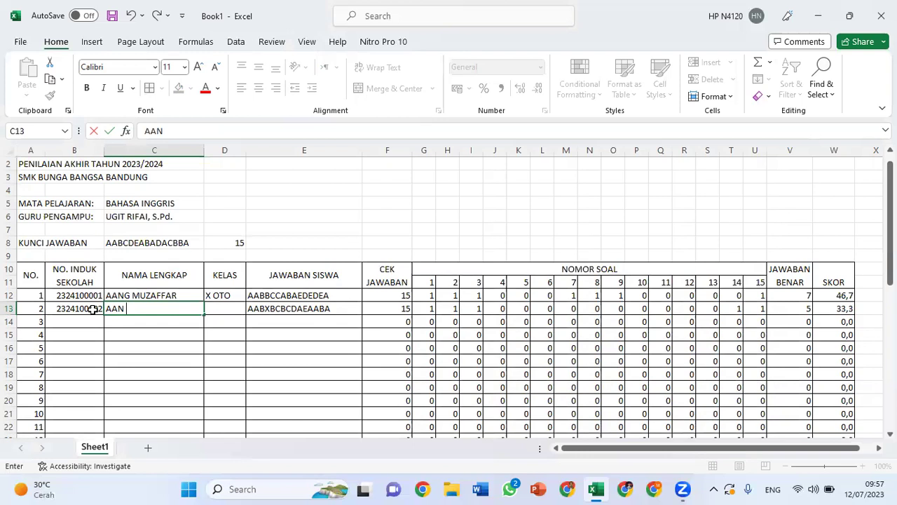
{"action": "key", "text": "ctrl+Return"}
{"action": "key", "text": "Left"}
{"action": "key", "text": "Left"}
{"action": "key", "text": "Right"}
{"action": "key", "text": "Right"}
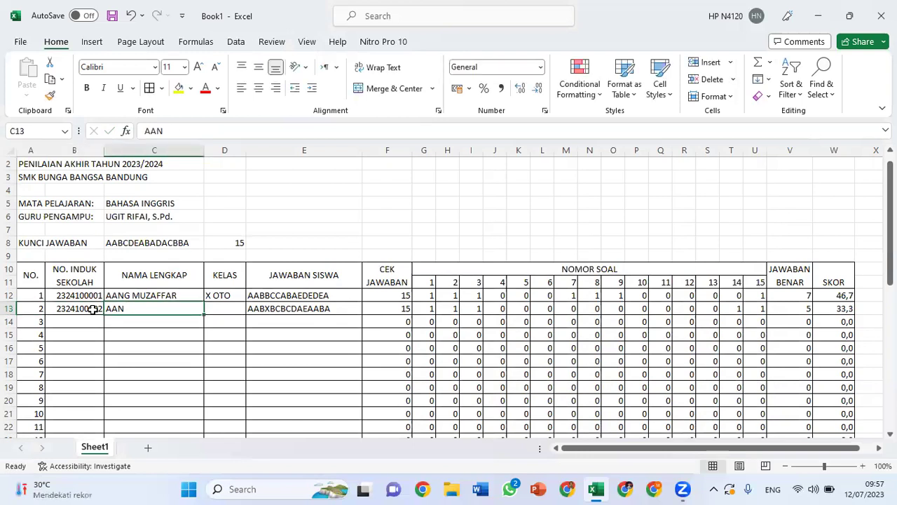
{"action": "key", "text": "Down"}
{"action": "key", "text": "Left"}
{"action": "key", "text": "Right"}
{"action": "key", "text": "Up"}
{"action": "key", "text": "Right"}
{"action": "type", "text": "X"}
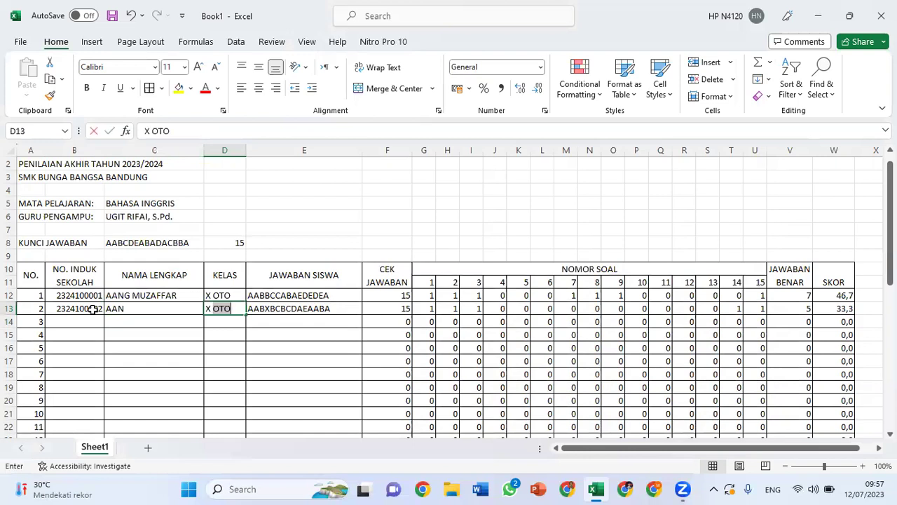
{"action": "type", "text": " OTO"}
{"action": "key", "text": "Return"}
Continue the consecutive student ID sequence into row 14.
{"action": "key", "text": "Left"}
{"action": "key", "text": "Left"}
{"action": "key", "text": "Up"}
{"action": "key", "text": "Up"}
{"action": "key", "text": "shift+Down"}
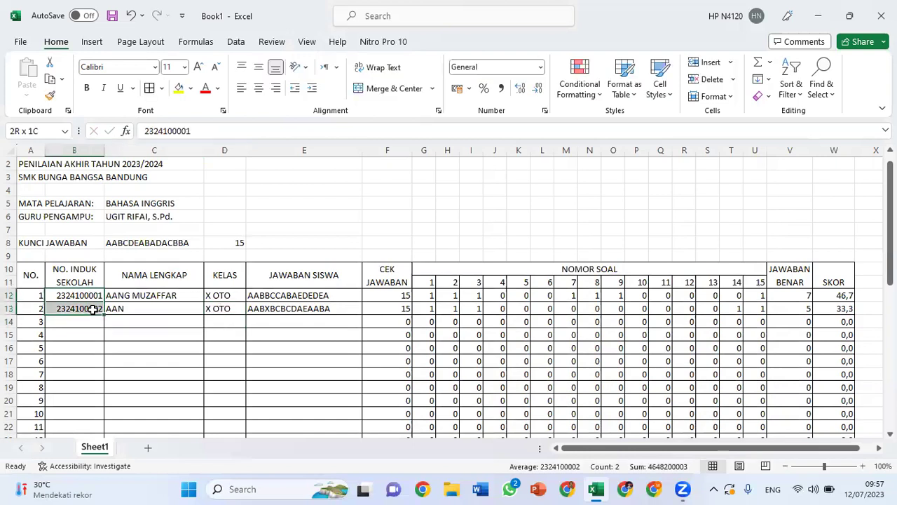
{"action": "left_click_drag", "start_coordinate": [103, 314], "coordinate": [101, 329]}
Enter the third student's name, class X OTO and answers BBCAAACBDEEDACB in row 14.
{"action": "left_click", "coordinate": [142, 324]}
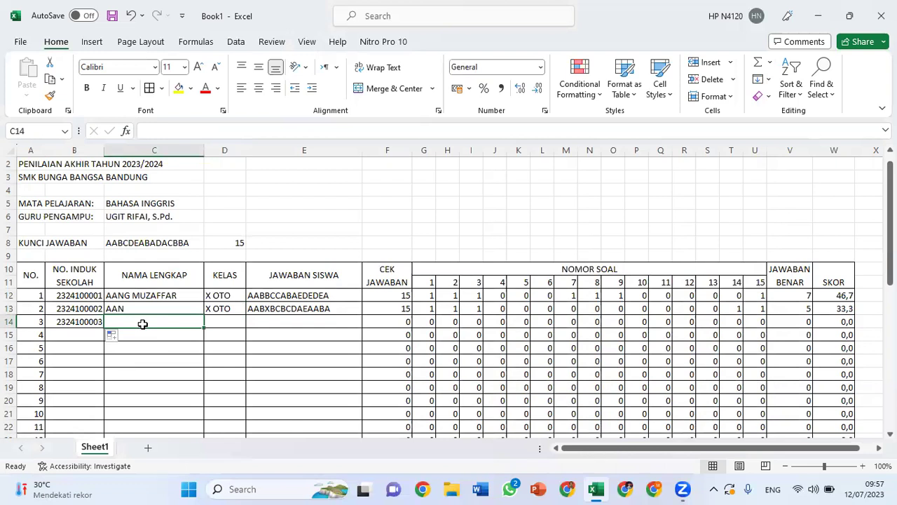
{"action": "type", "text": "BENI"}
{"action": "key", "text": "Tab"}
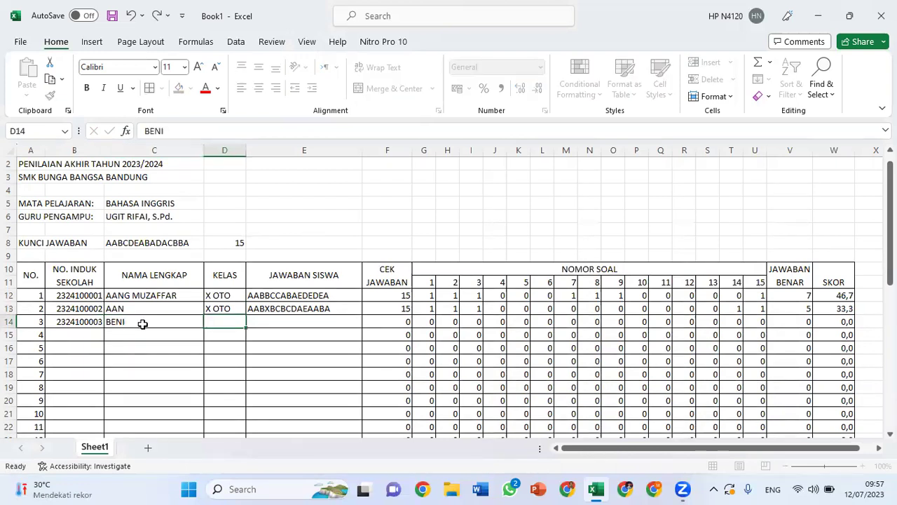
{"action": "type", "text": "X"}
{"action": "key", "text": "Tab"}
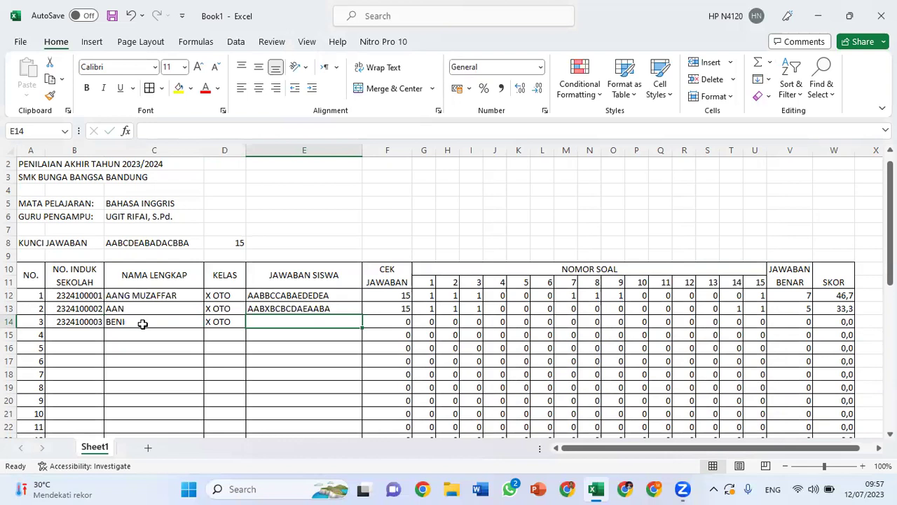
{"action": "type", "text": "BBCAA"}
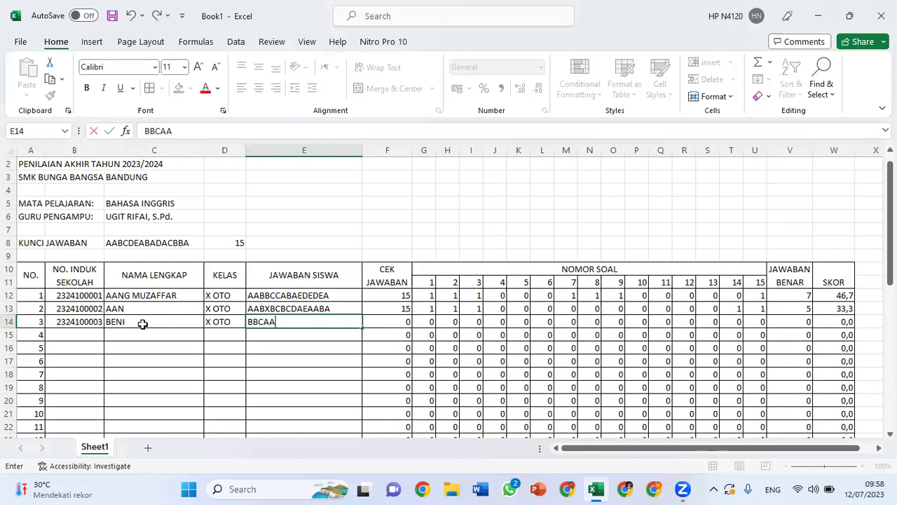
{"action": "type", "text": "ACBDEEDACB"}
{"action": "key", "text": "Return"}
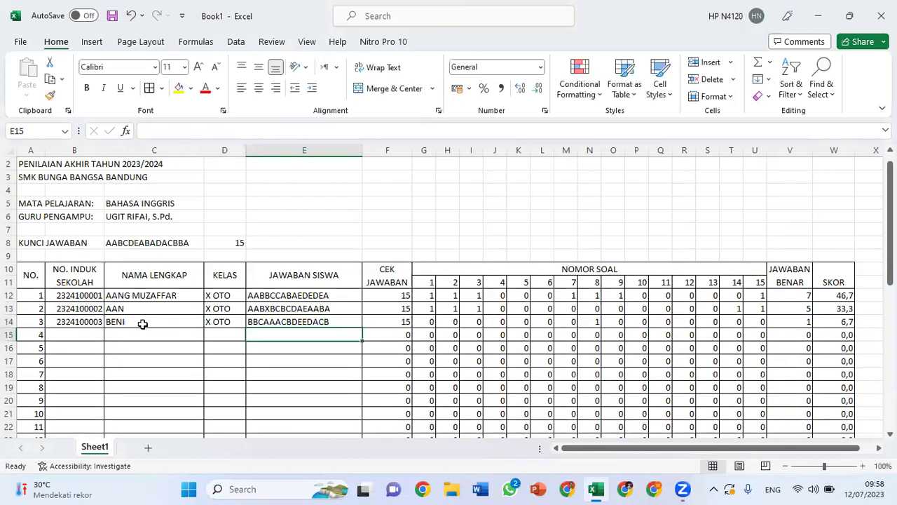